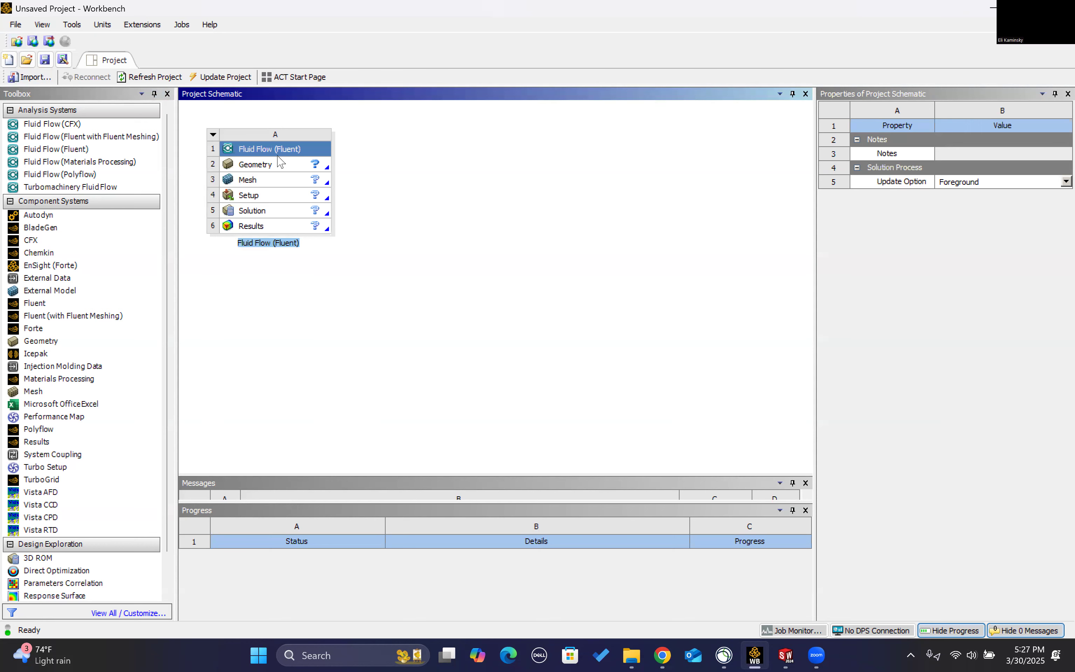
# Set the analysis type of the Fluid Flow (Fluent) system's geometry to 2D
pyautogui.rightClick(276, 162)
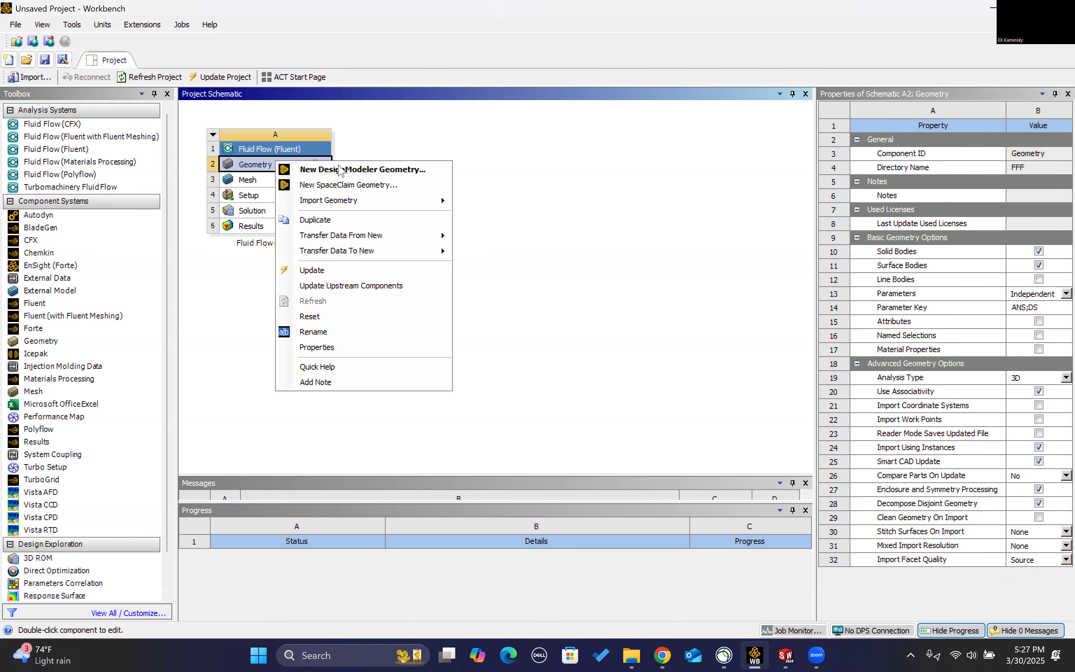
pyautogui.click(367, 140)
pyautogui.click(273, 165)
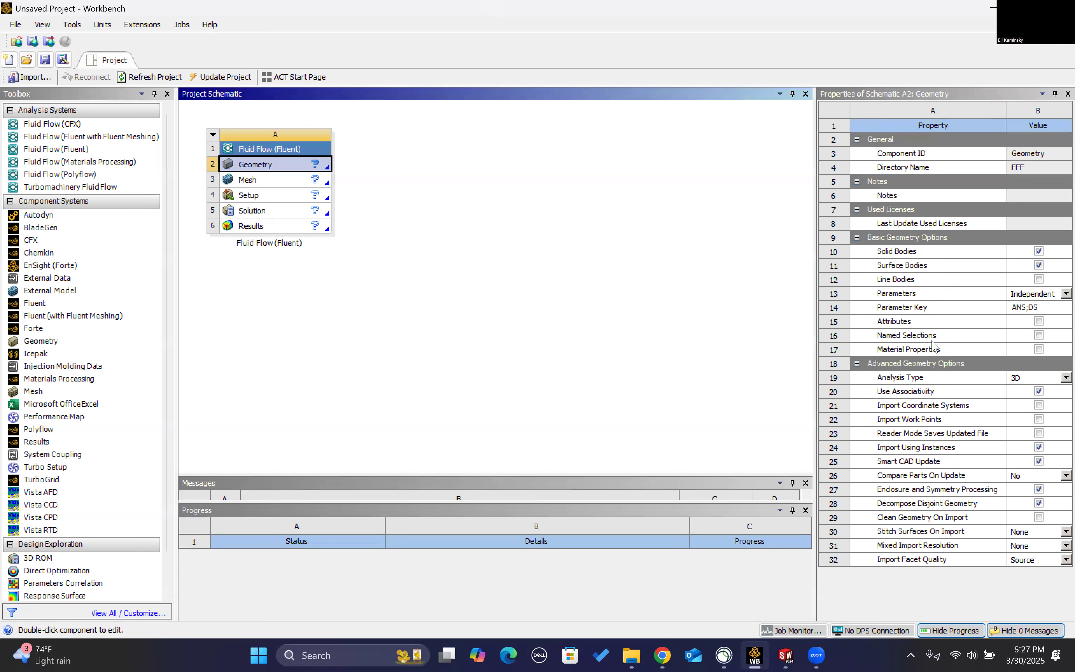
pyautogui.click(1053, 379)
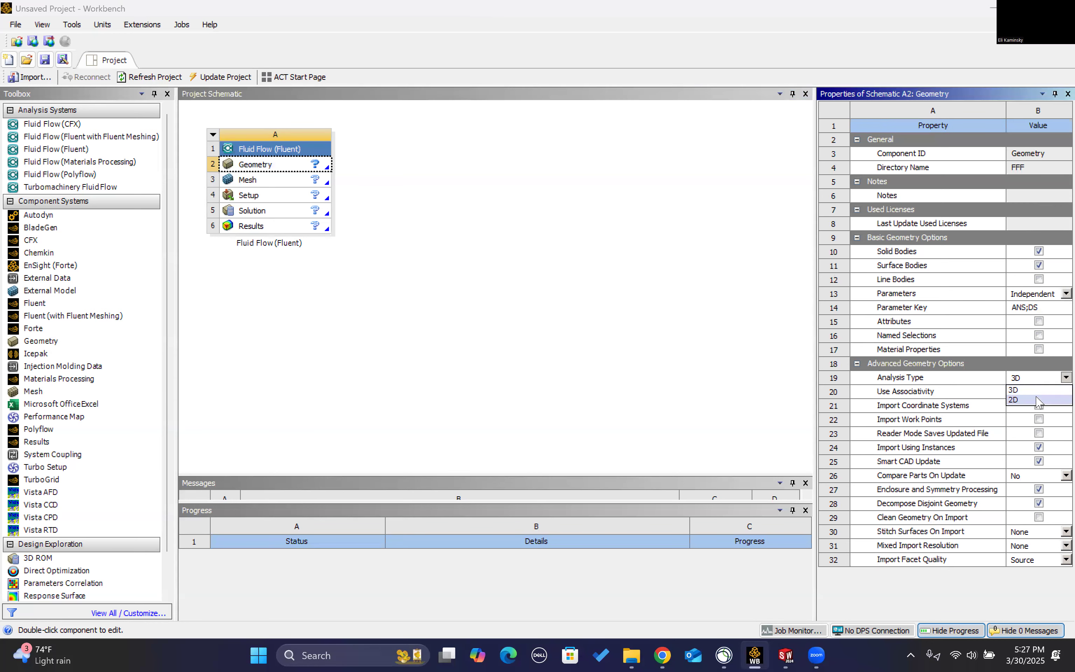
pyautogui.click(1038, 402)
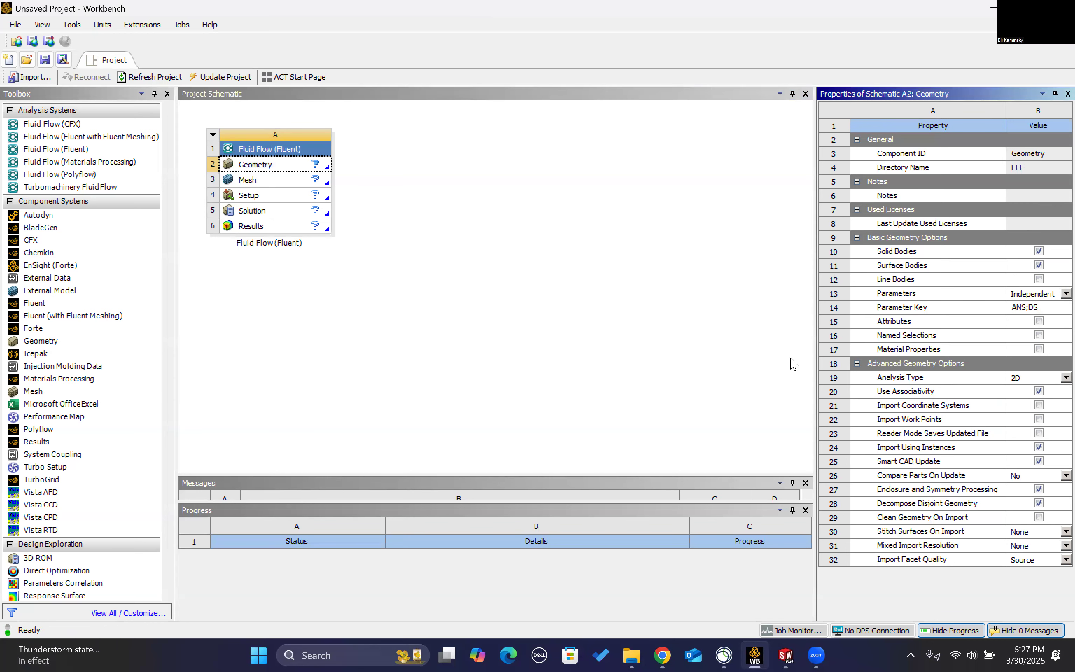
# Import the SOLIDWORKS part WindTunnel_FP.SLDPRT as the geometry of the Fluid Flow (Fluent) system
pyautogui.click(271, 168)
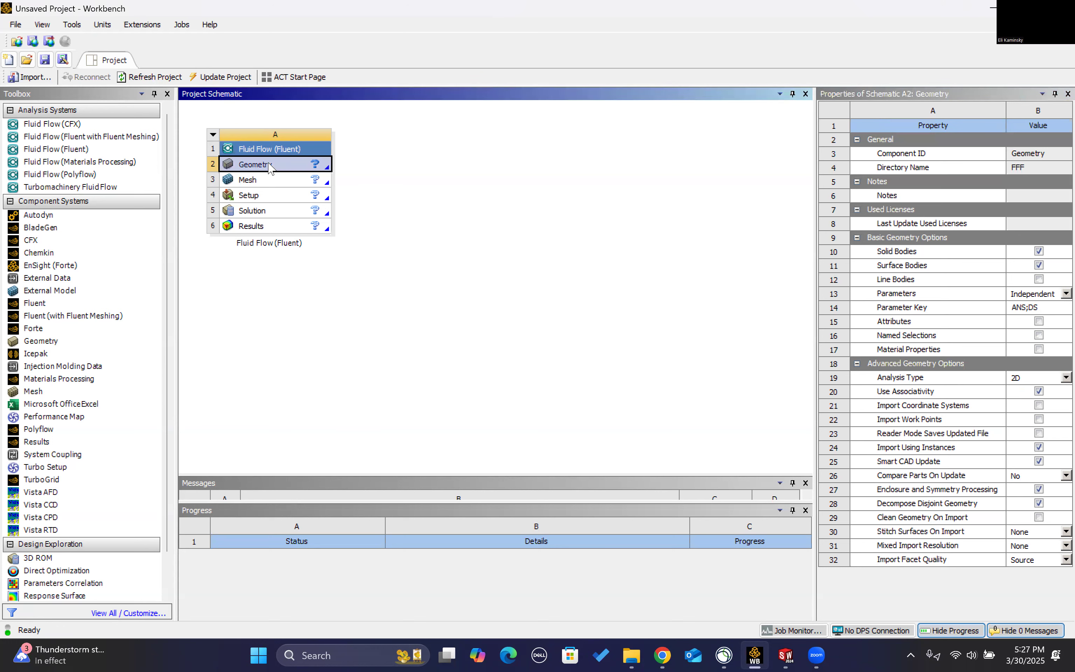
pyautogui.rightClick(269, 165)
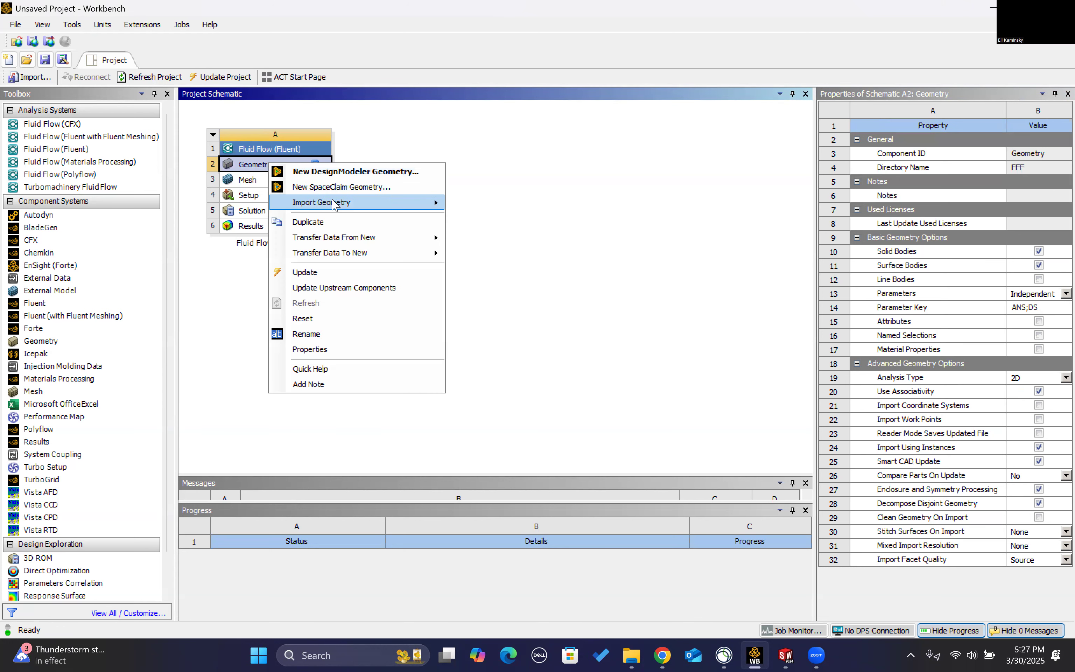
pyautogui.click(551, 220)
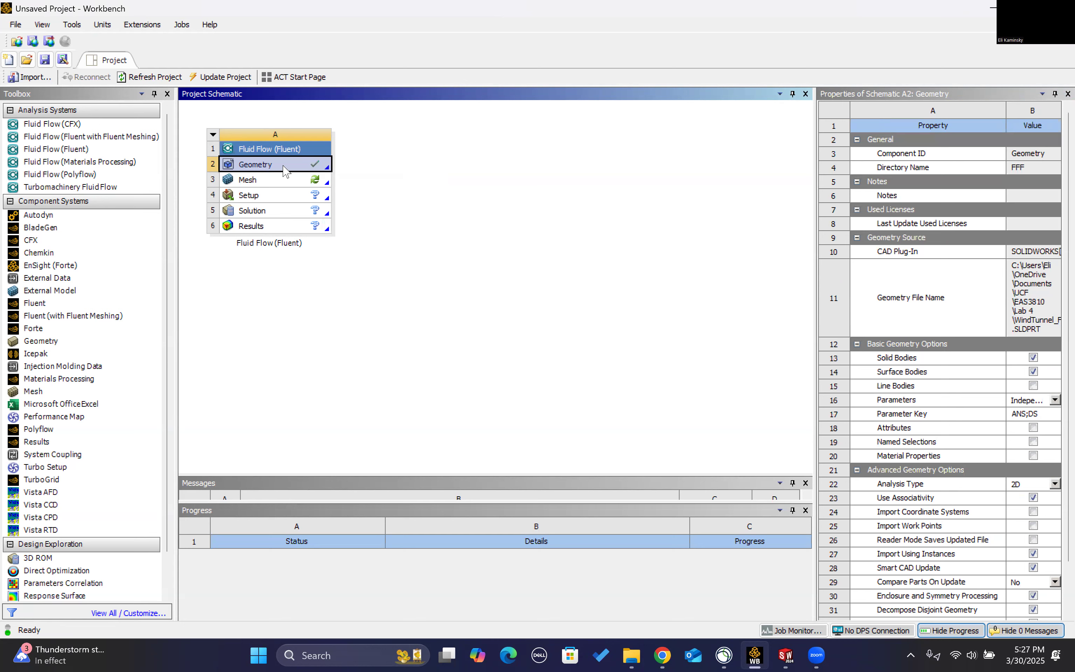
# Edit the imported geometry in DesignModeler and generate the attached wind tunnel body
pyautogui.rightClick(282, 169)
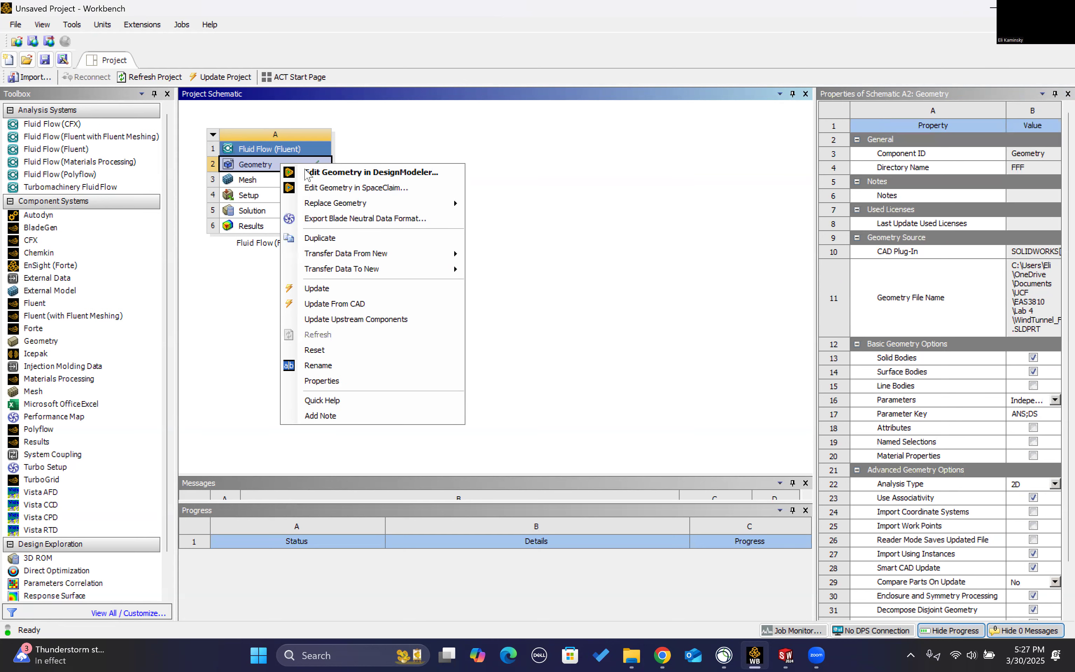
pyautogui.click(383, 292)
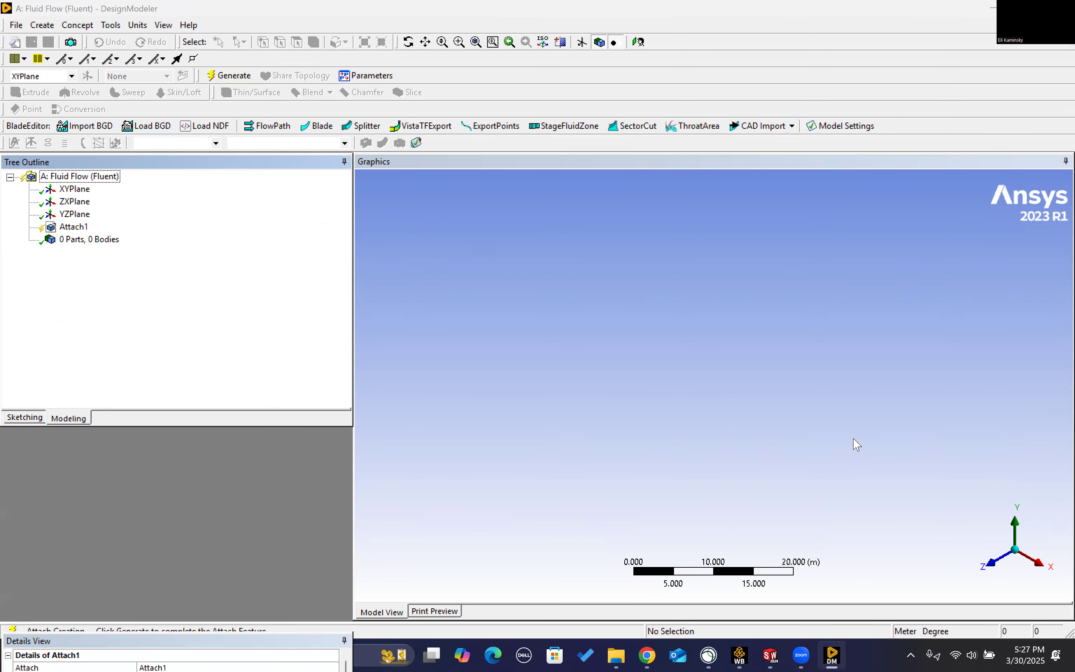
pyautogui.click(989, 563)
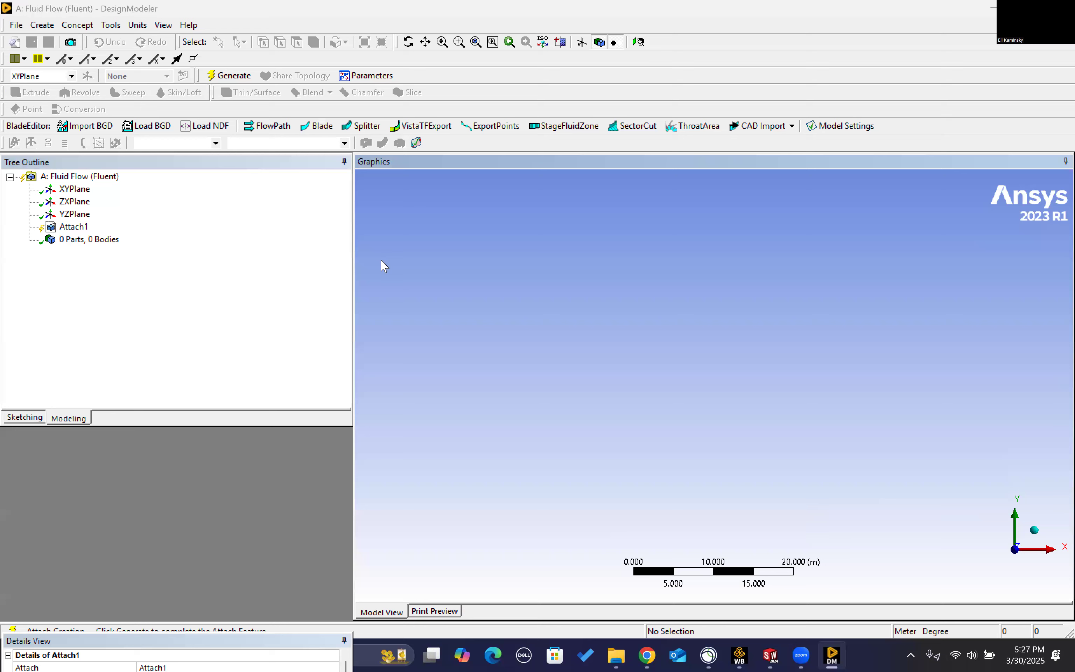
pyautogui.click(265, 285)
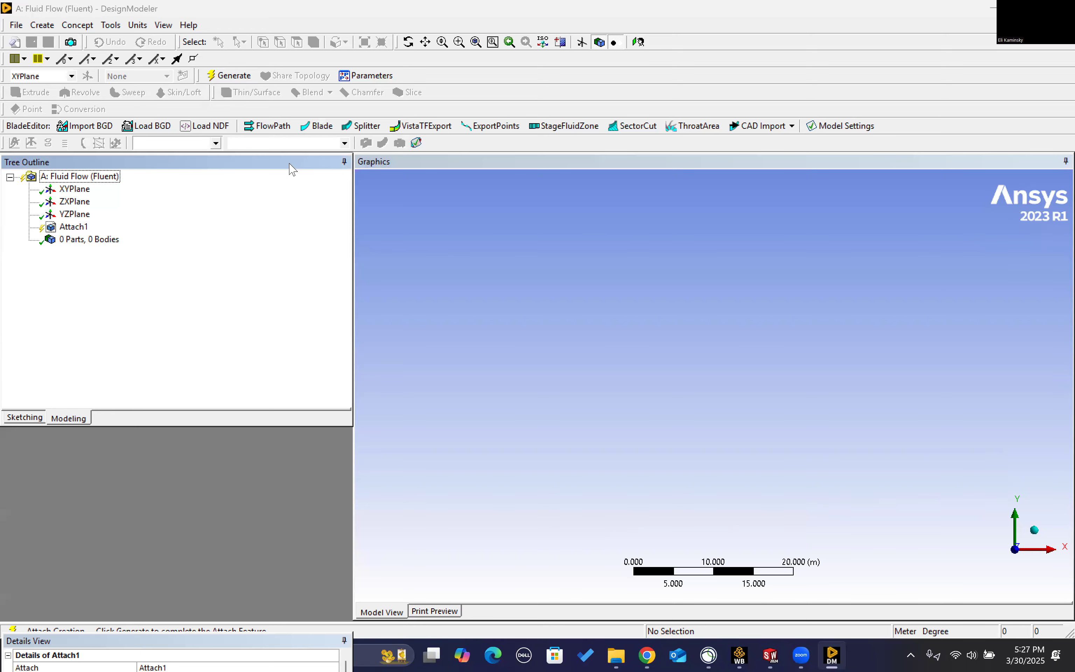
pyautogui.click(232, 74)
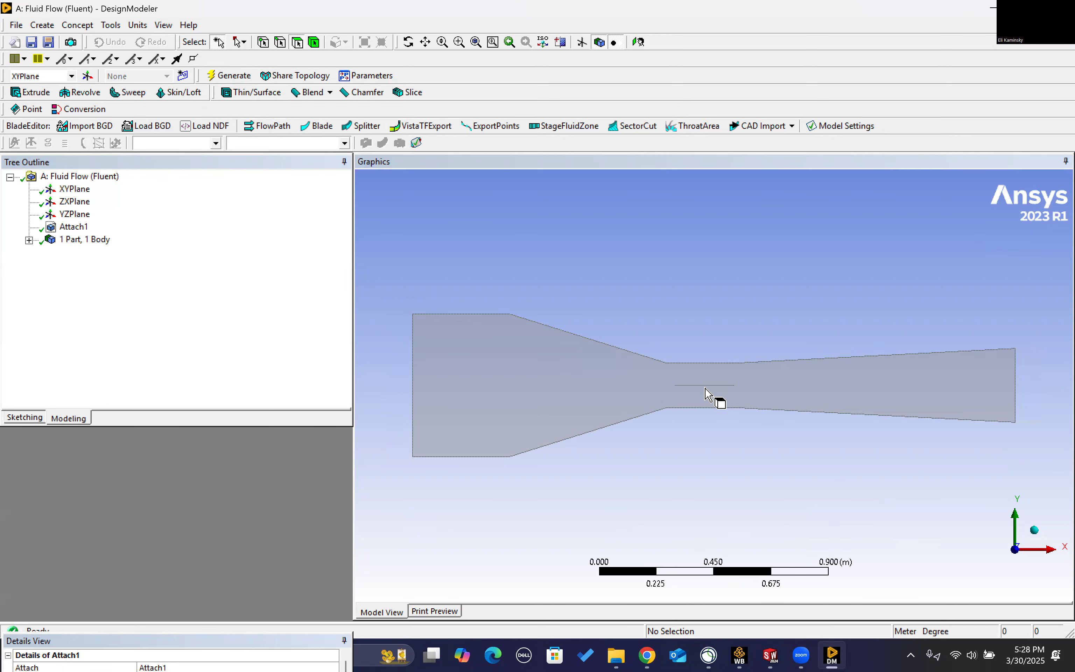
pyautogui.scroll(5, 717, 398)
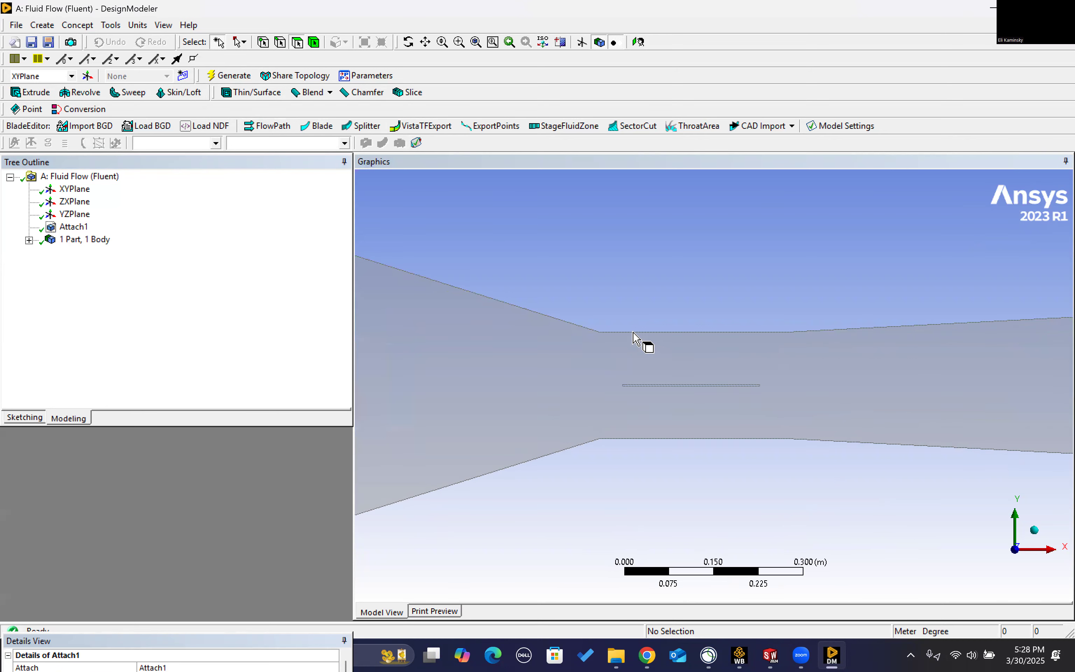
pyautogui.scroll(-4, 668, 349)
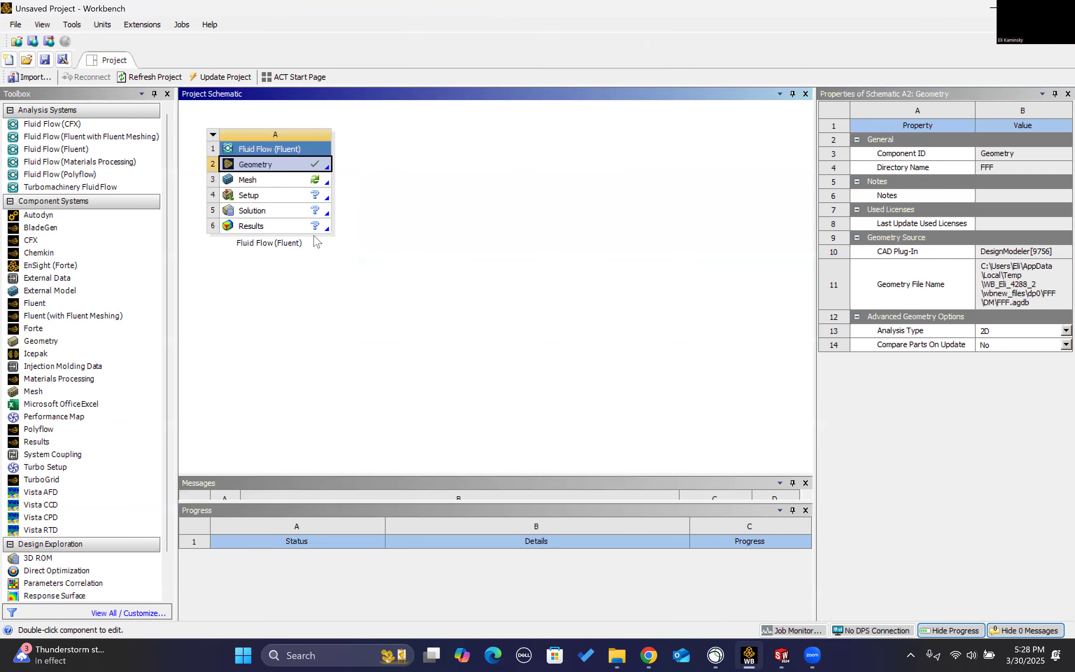
# Open the system's mesh in Ansys Meshing and close the WindTunnel_FP window in SOLIDWORKS
pyautogui.rightClick(271, 179)
pyautogui.click(304, 187)
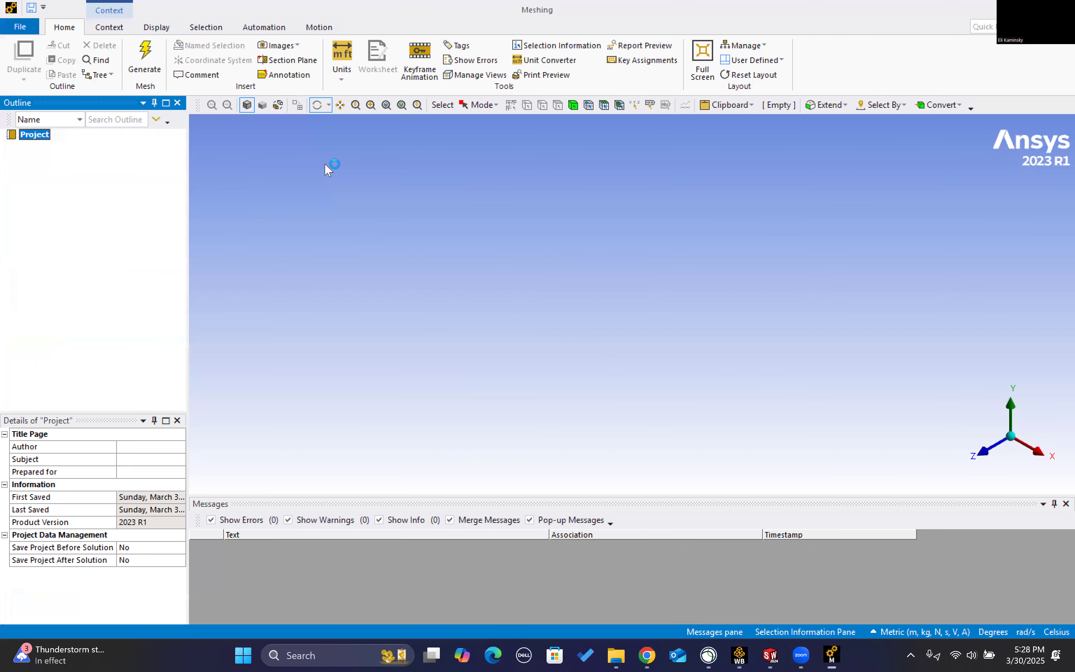
pyautogui.moveTo(783, 656)
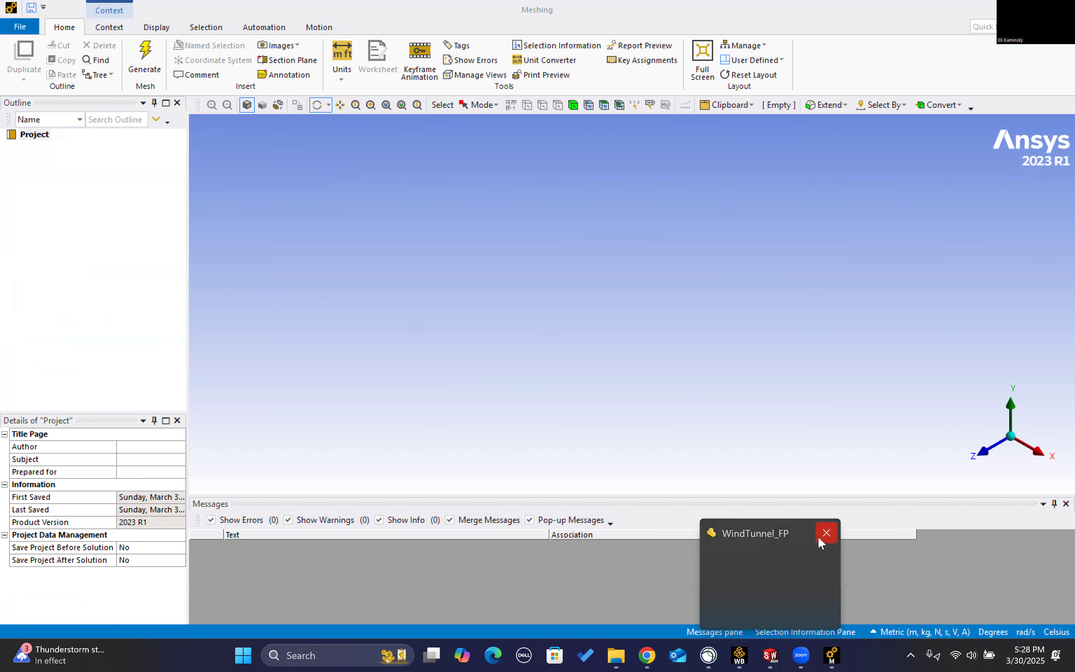
pyautogui.click(772, 656)
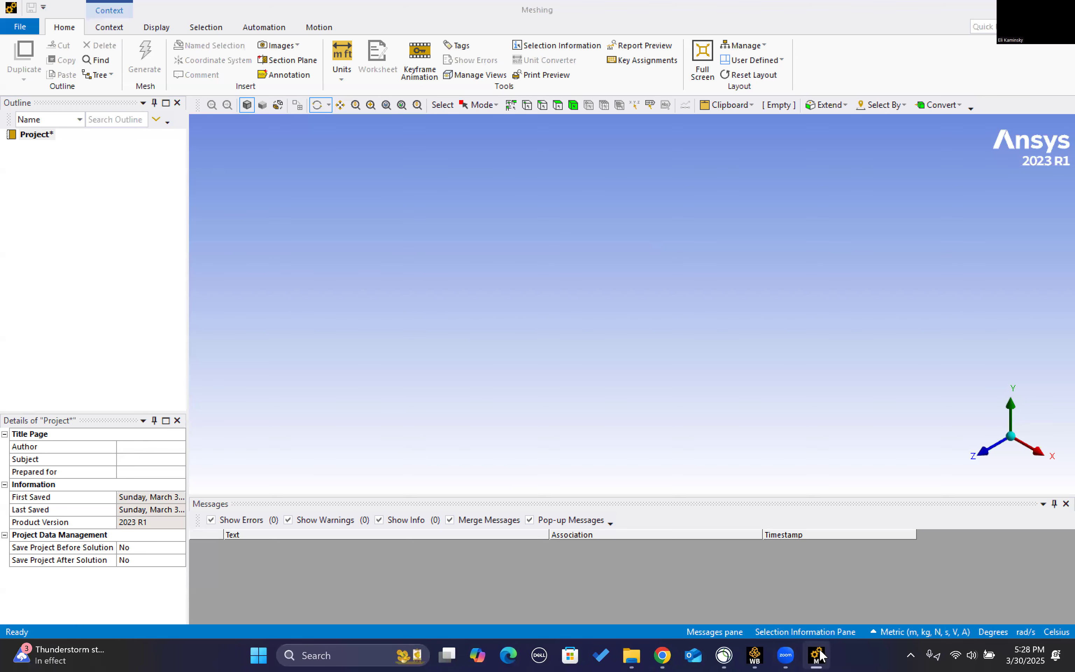
pyautogui.click(818, 656)
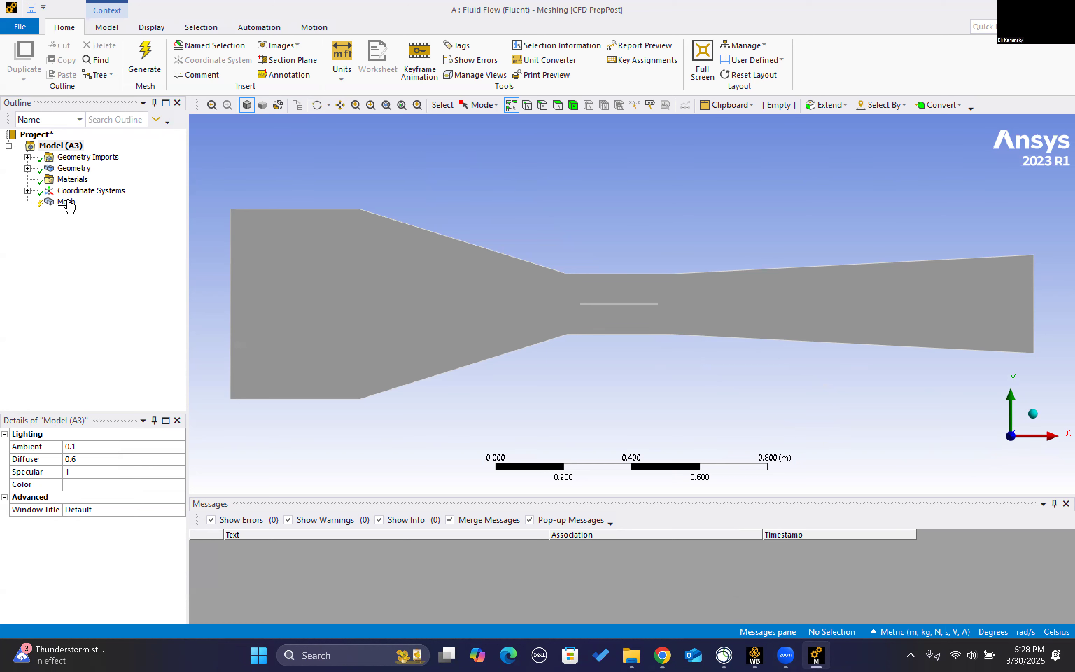
# Insert a mesh method scoped to the wind tunnel body and set it to Triangles
pyautogui.rightClick(69, 206)
pyautogui.moveTo(106, 208)
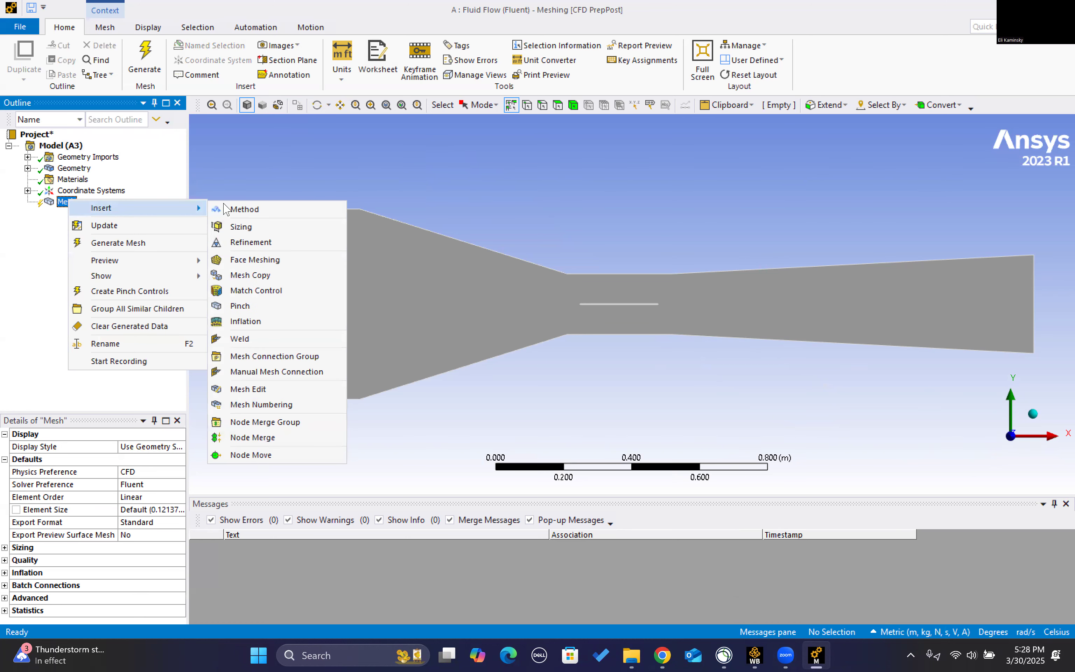
pyautogui.click(236, 209)
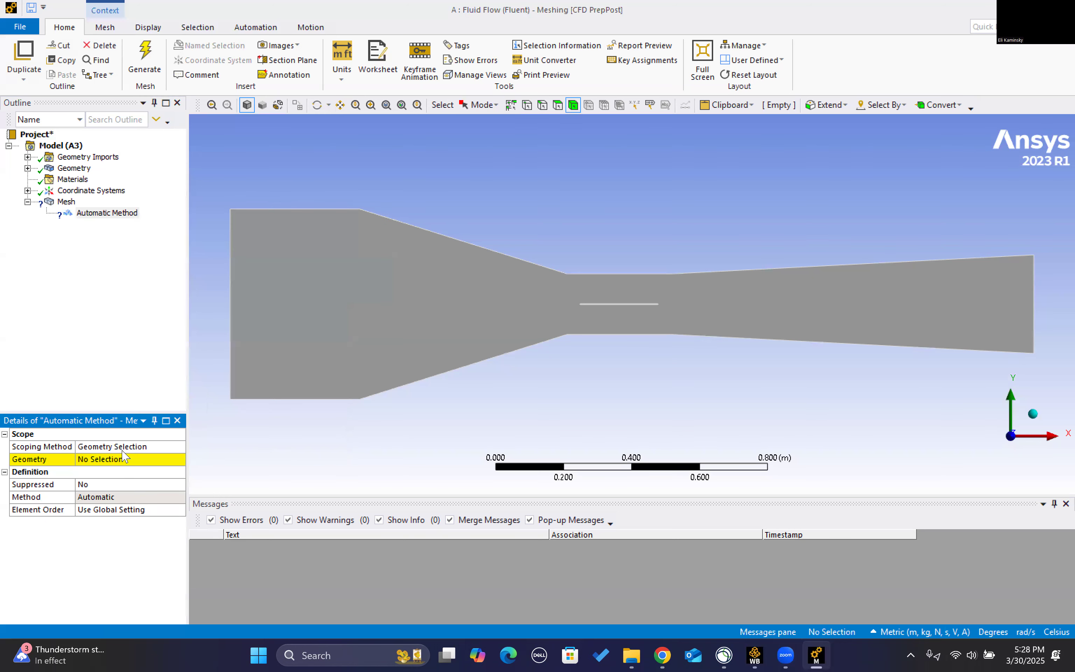
pyautogui.click(131, 459)
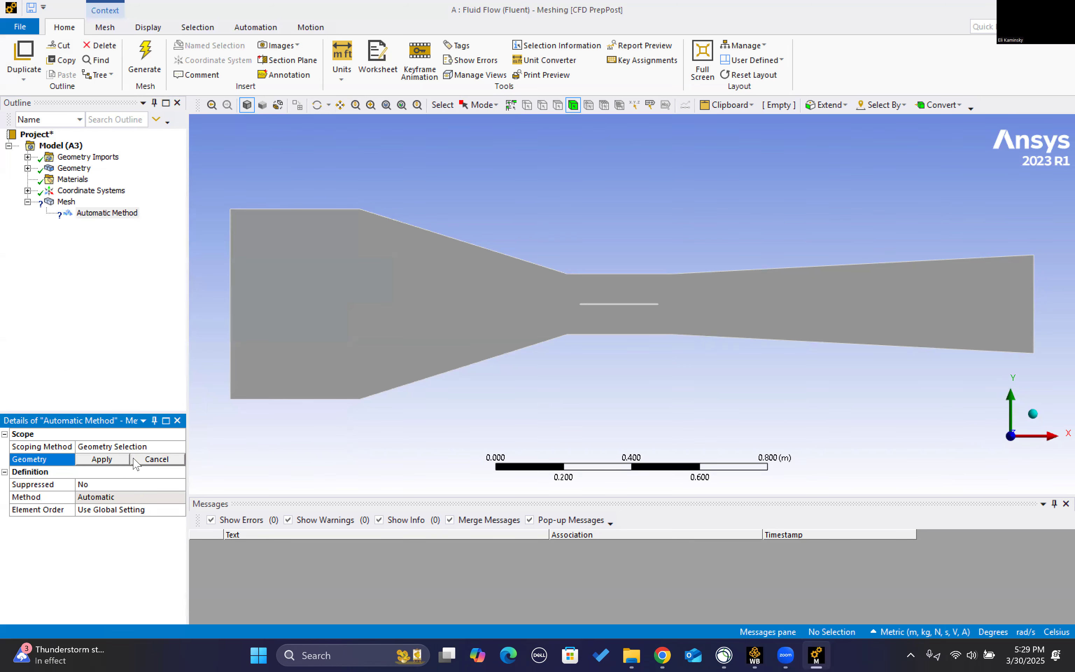
pyautogui.click(338, 325)
pyautogui.click(89, 461)
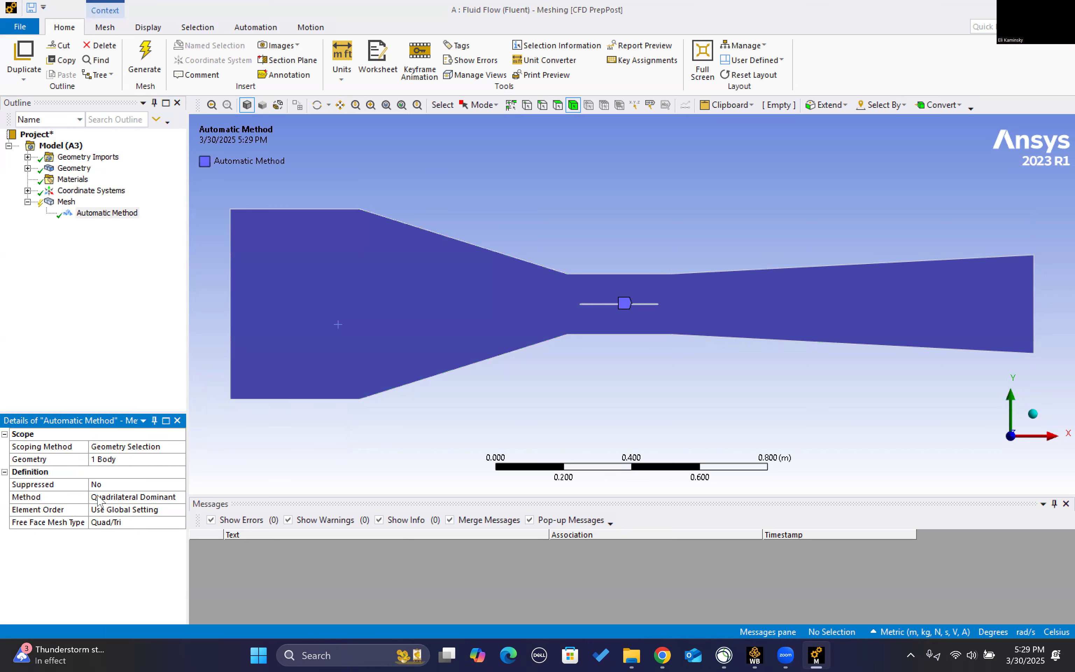
pyautogui.click(138, 496)
pyautogui.click(180, 497)
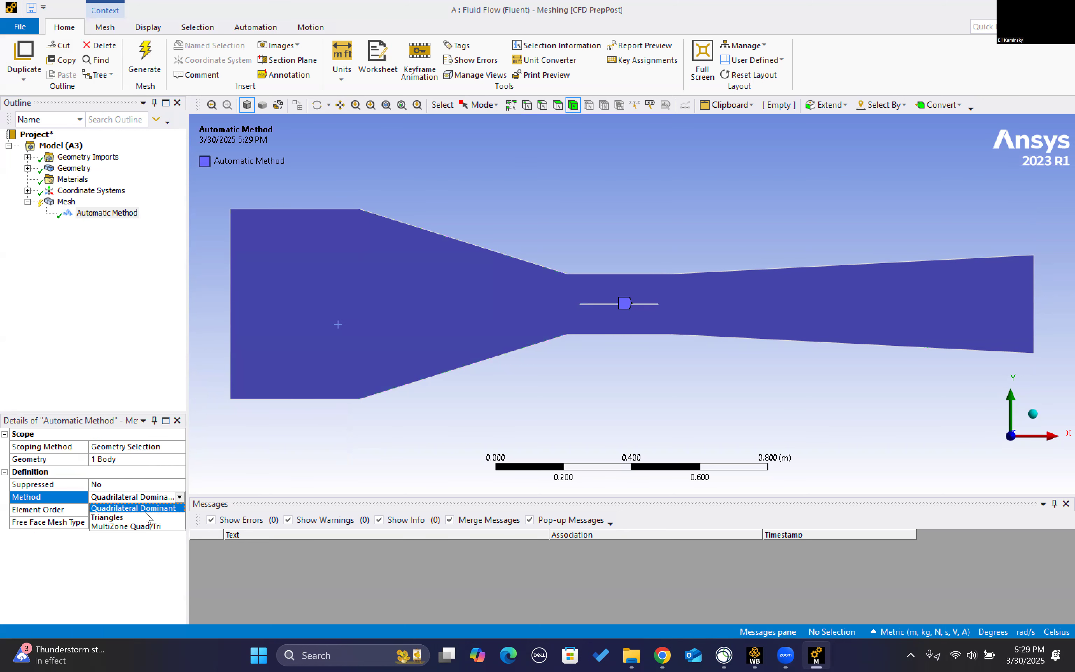
pyautogui.click(147, 516)
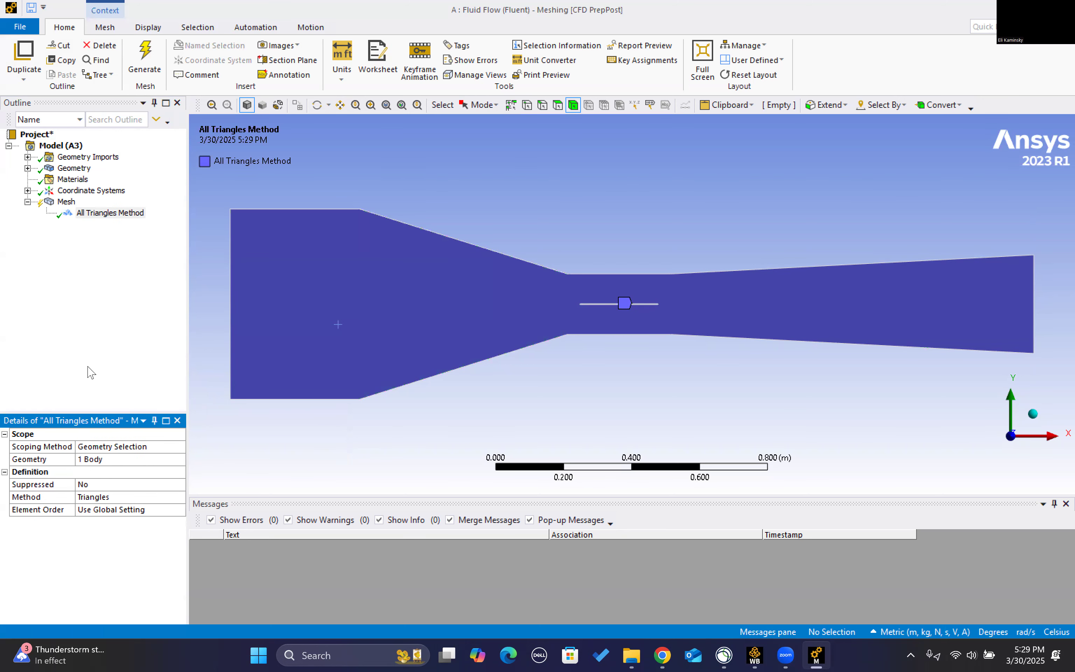
# Set the global mesh element size to 0.5 m and generate the mesh
pyautogui.click(85, 267)
pyautogui.click(67, 202)
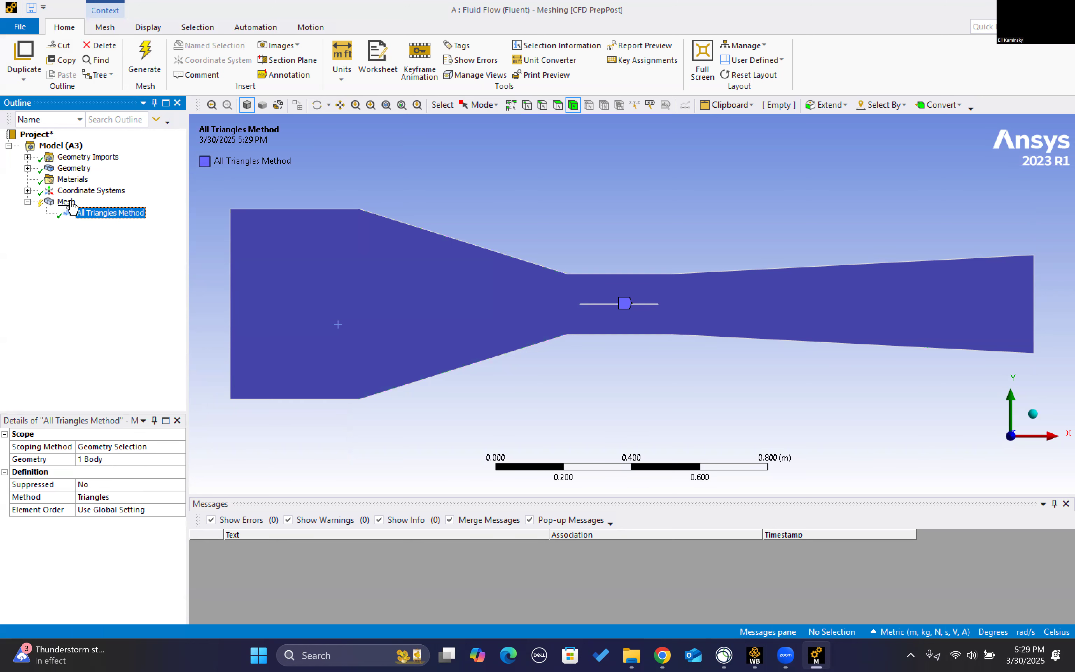
pyautogui.click(154, 509)
pyautogui.write('0.5')
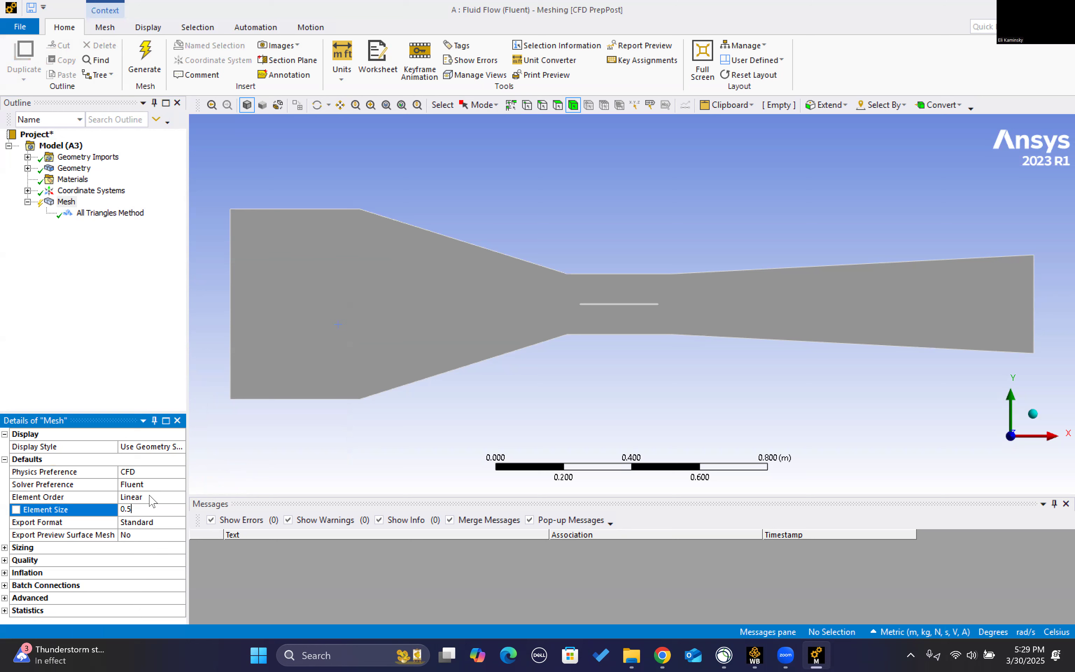
pyautogui.press('Return')
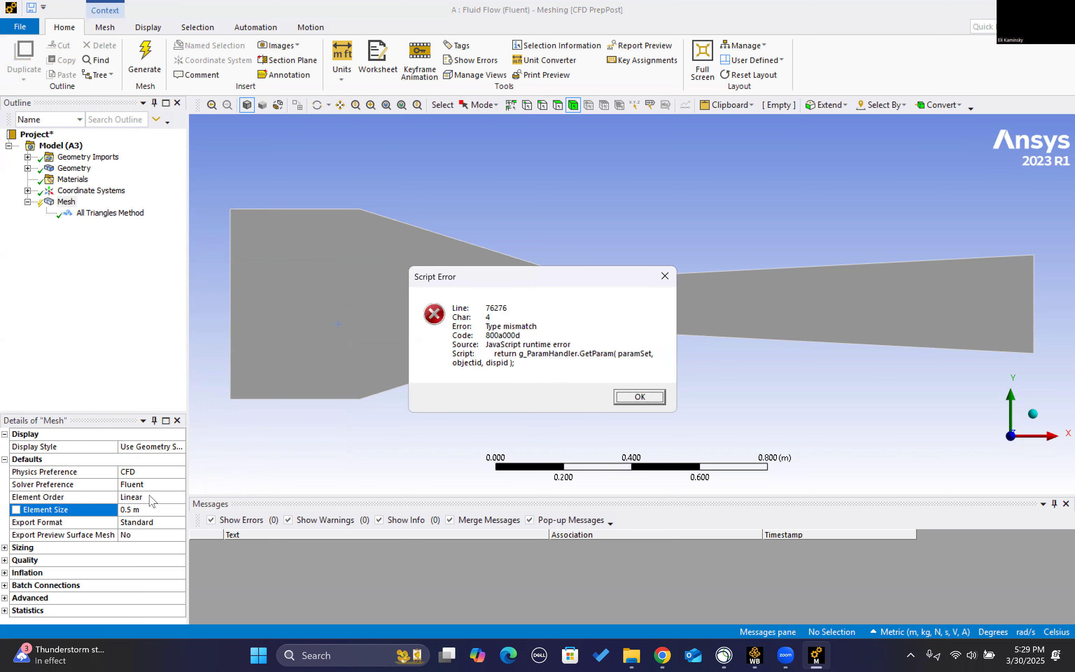
pyautogui.click(638, 397)
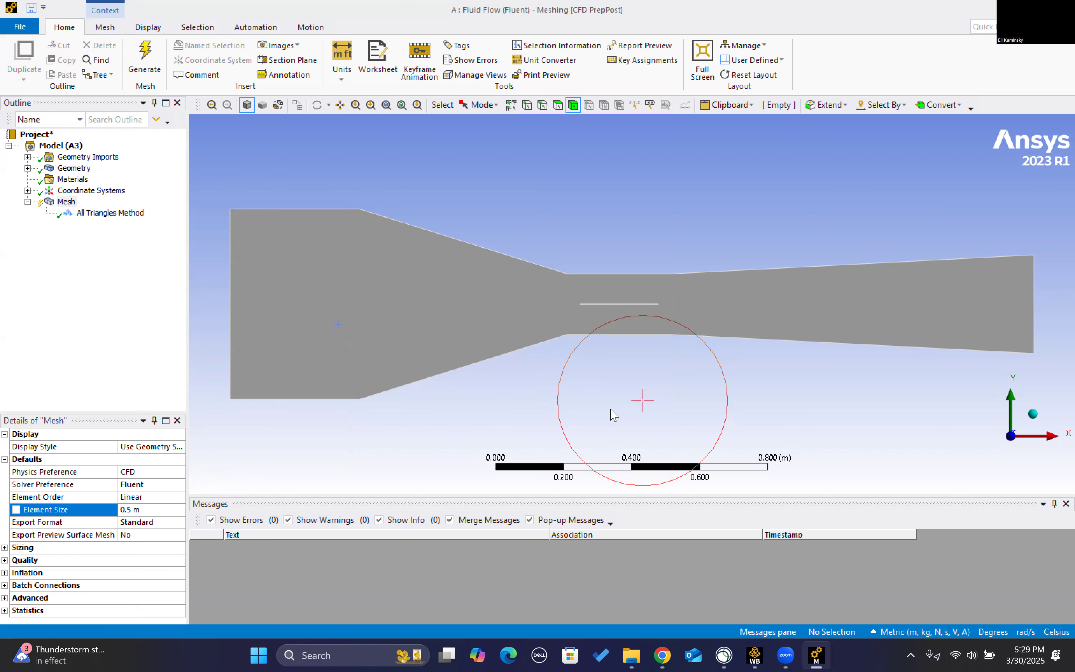
pyautogui.click(132, 302)
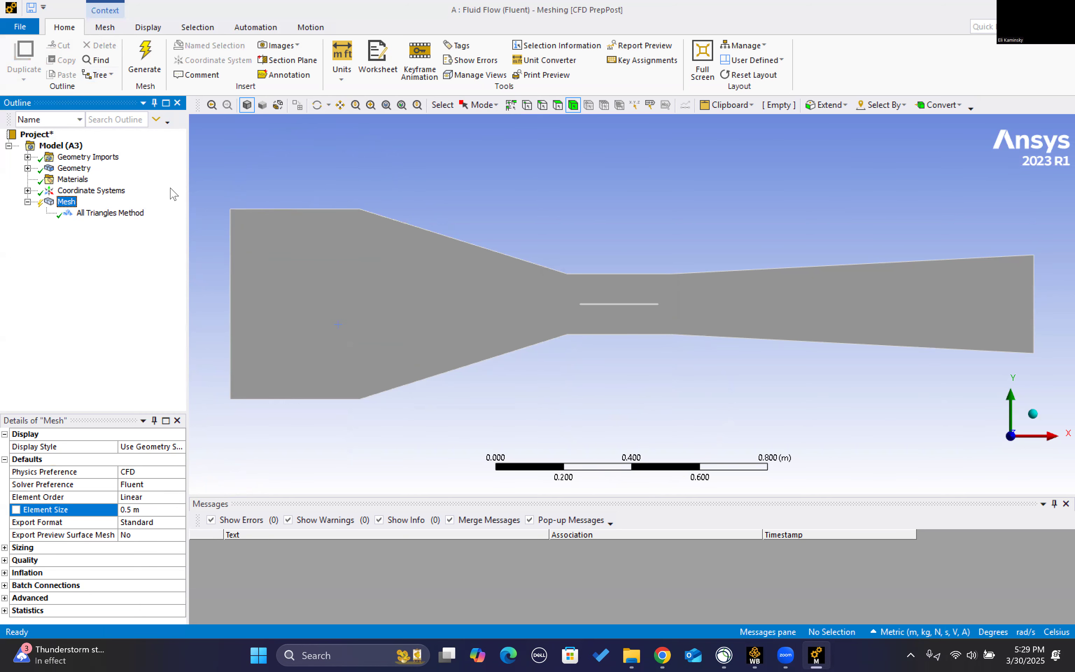
pyautogui.click(148, 66)
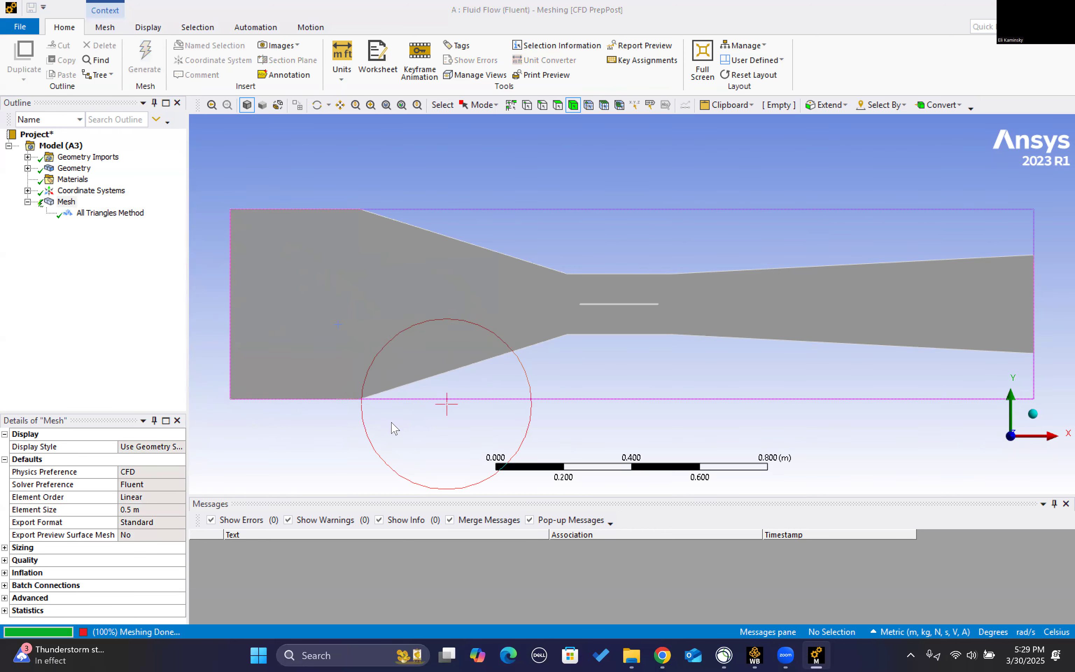
# Set the global mesh element size to 0.05 m and regenerate the mesh
pyautogui.click(136, 509)
pyautogui.write('0')
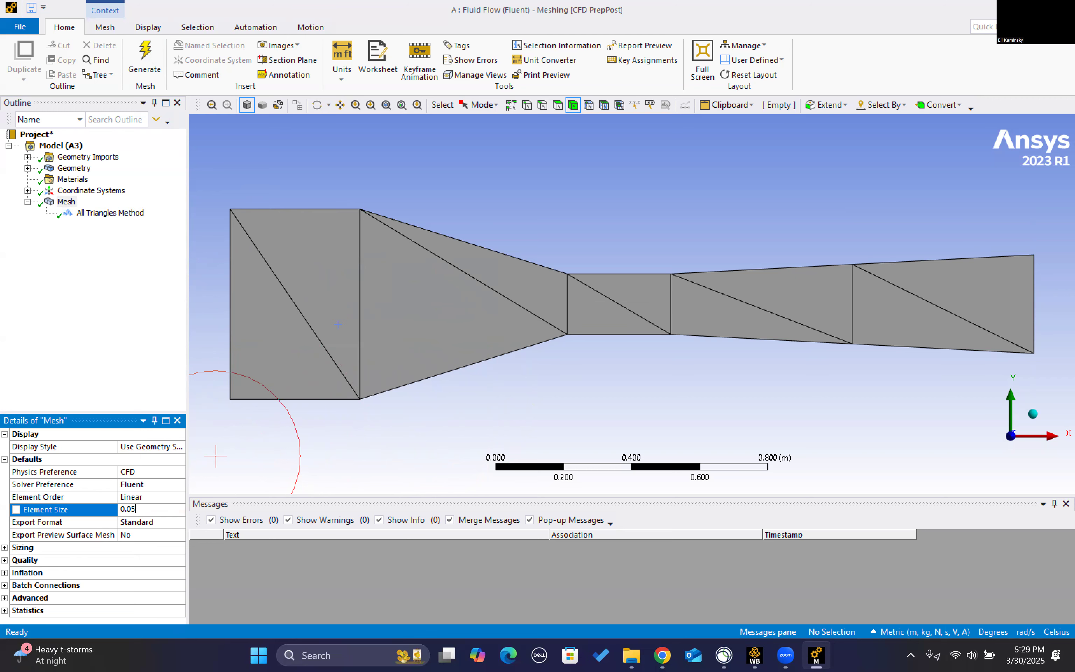
pyautogui.write('.05')
pyautogui.click(145, 57)
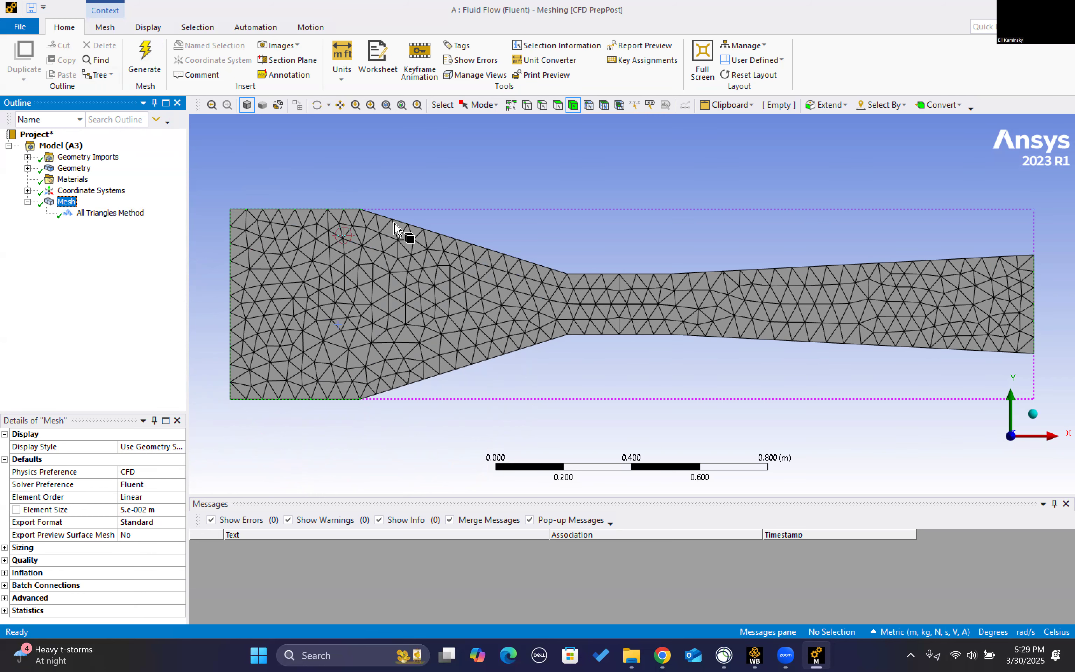
# Insert a sizing control under the mesh for local refinement around the flat plate
pyautogui.scroll(4, 626, 294)
pyautogui.scroll(4, 613, 294)
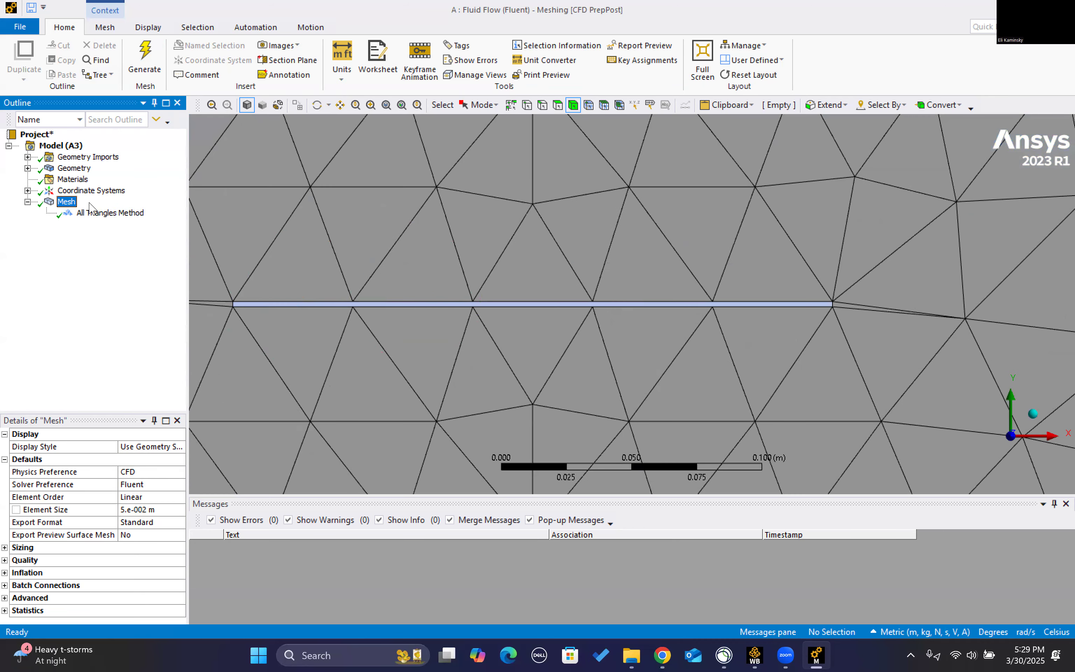
pyautogui.rightClick(64, 203)
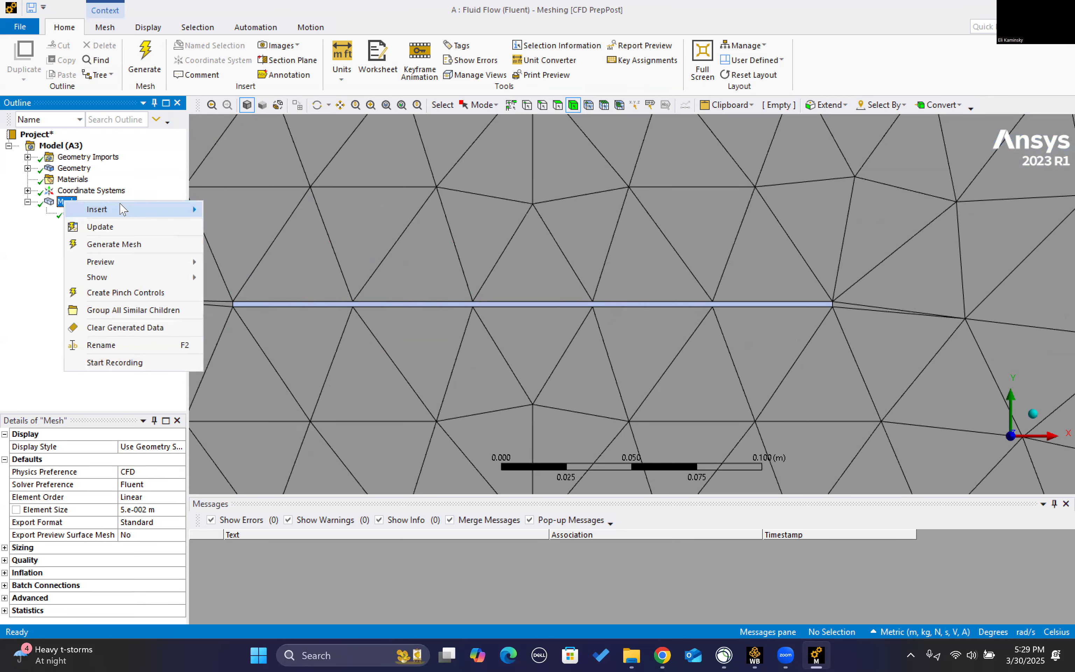
pyautogui.moveTo(123, 209)
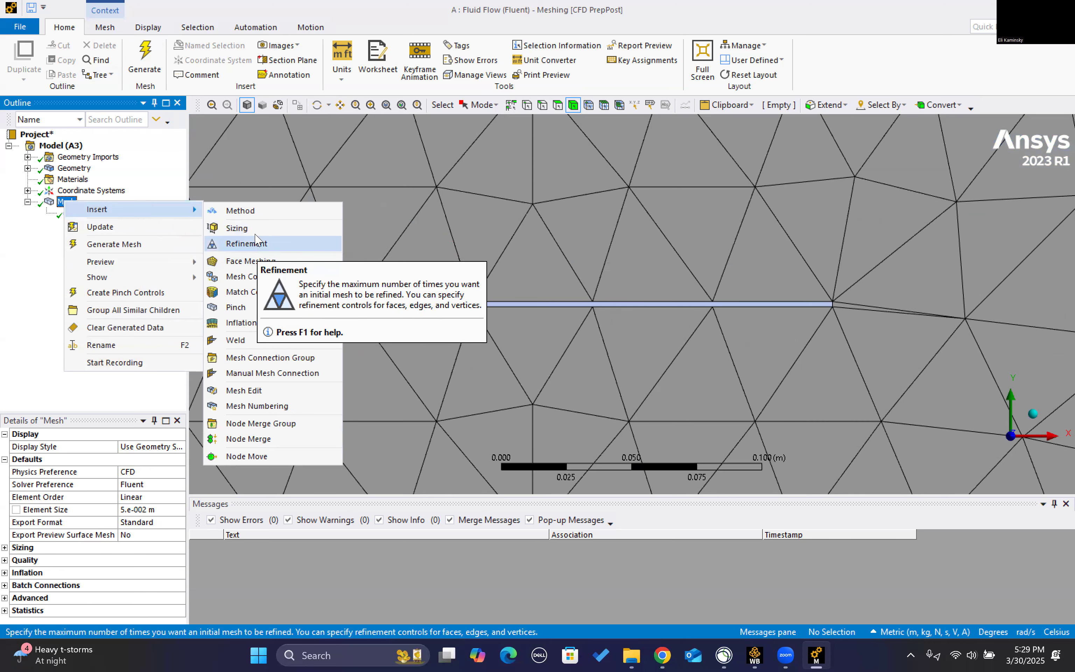
pyautogui.click(237, 228)
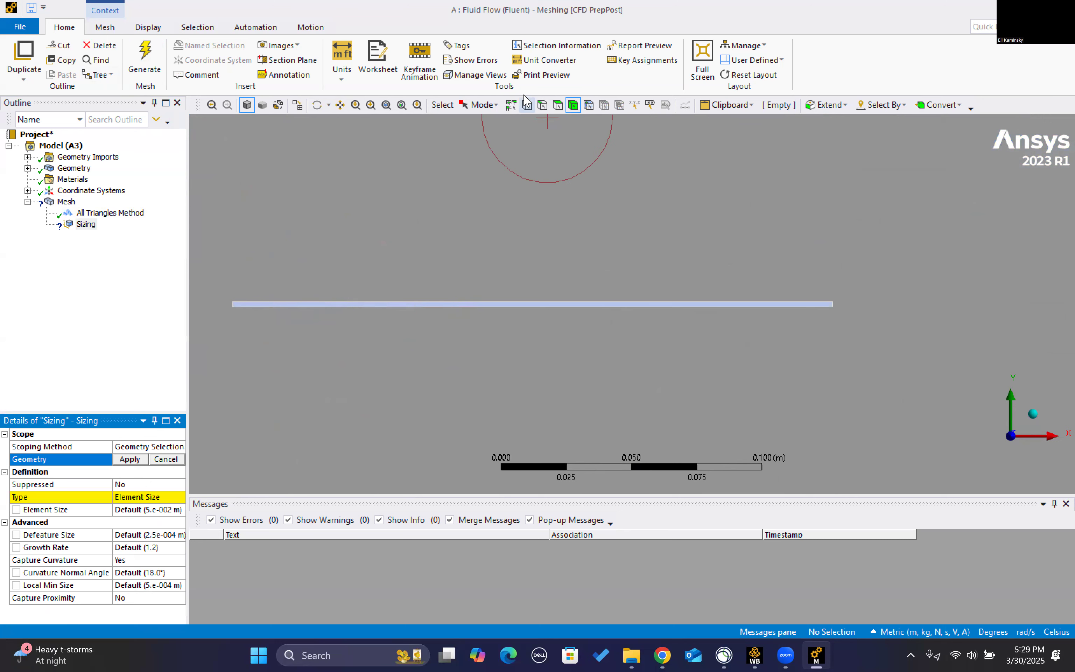
# Scope the sizing control to the four edges of the thin flat plate inside the tunnel
pyautogui.click(544, 106)
pyautogui.scroll(5, 472, 251)
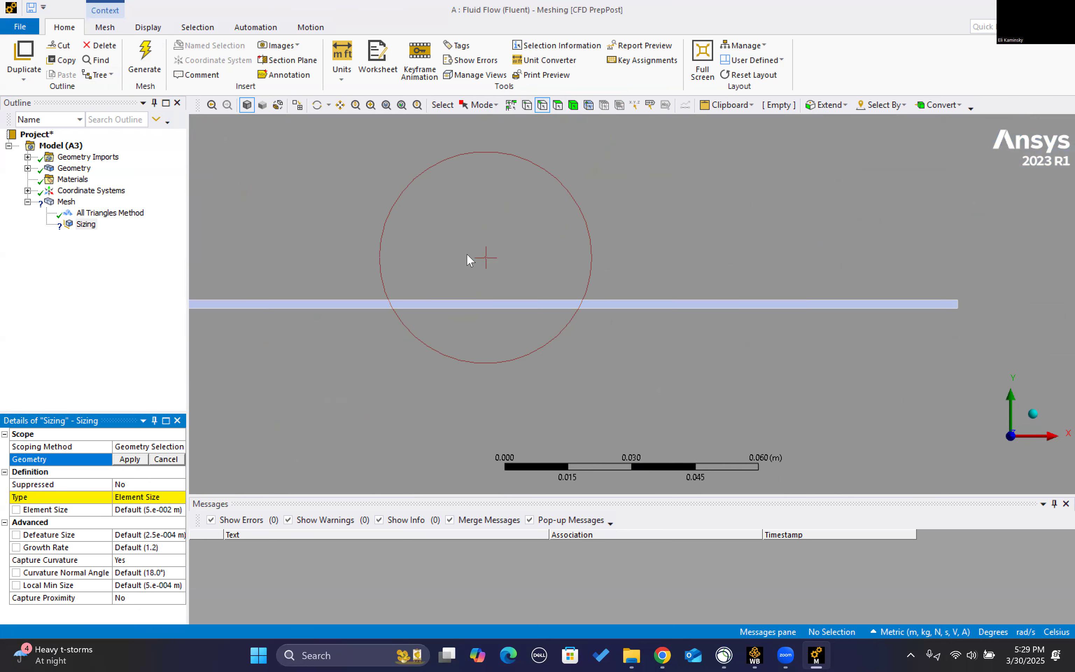
pyautogui.scroll(-3, 336, 295)
pyautogui.scroll(2, 276, 311)
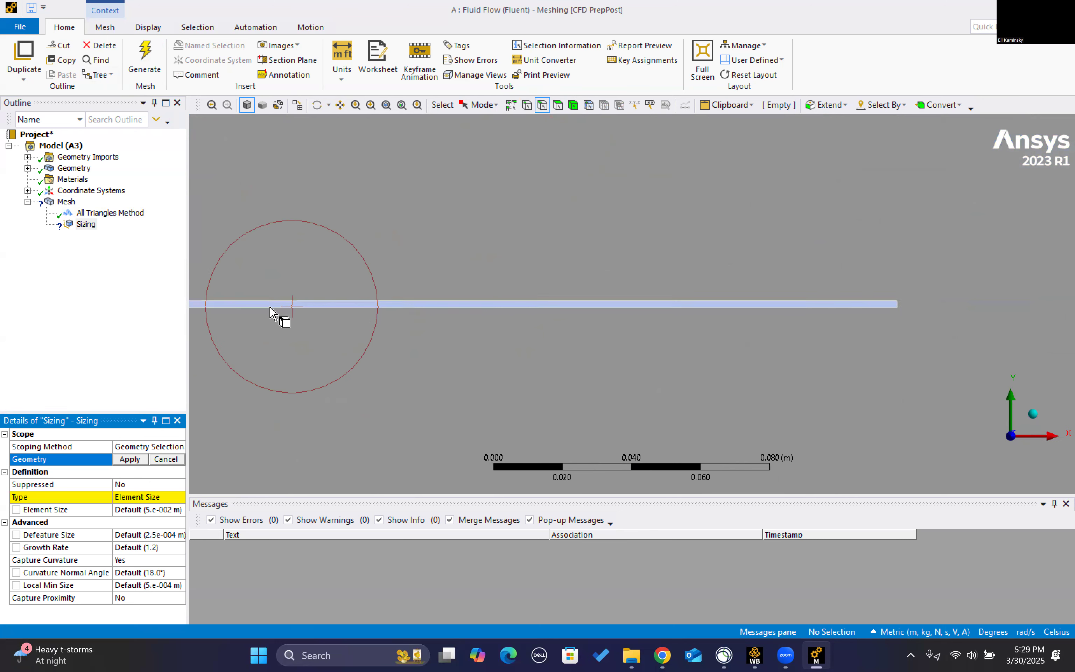
pyautogui.scroll(-4, 284, 307)
pyautogui.scroll(1, 268, 312)
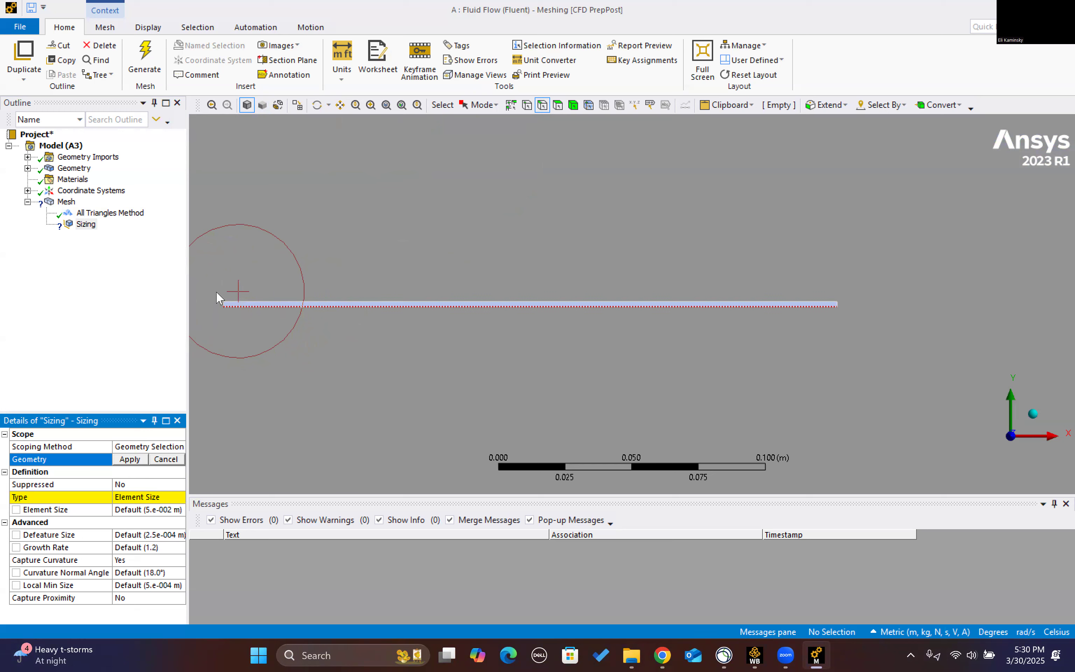
pyautogui.scroll(3, 222, 304)
pyautogui.scroll(-4, 220, 305)
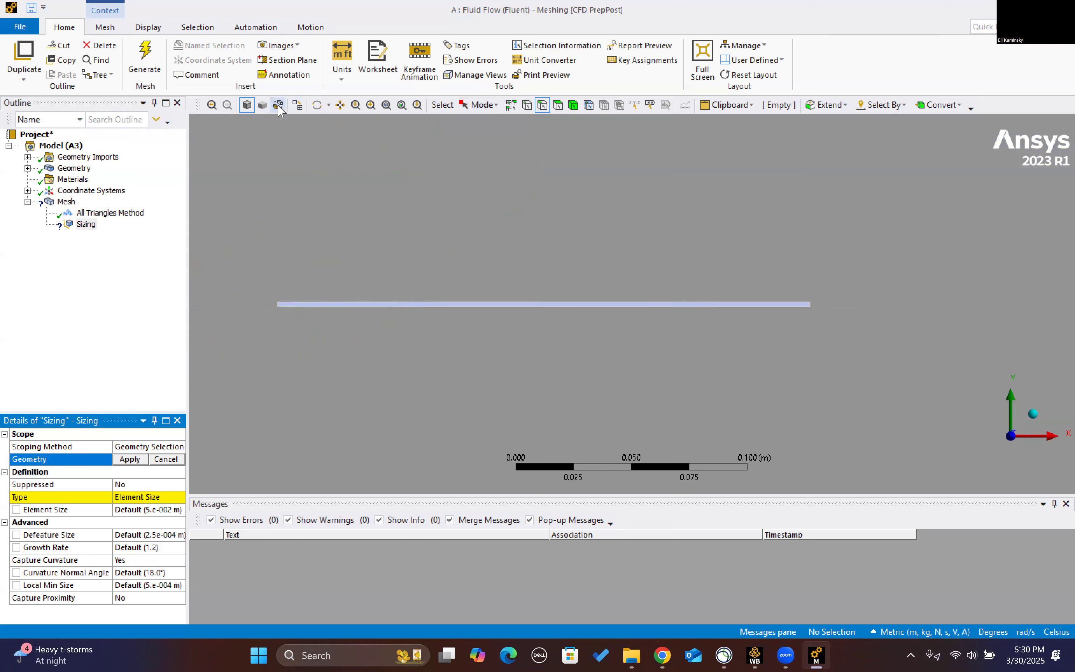
pyautogui.click(339, 104)
pyautogui.moveTo(319, 273); pyautogui.dragTo(415, 273)
pyautogui.scroll(4, 401, 271)
pyautogui.scroll(-1, 369, 295)
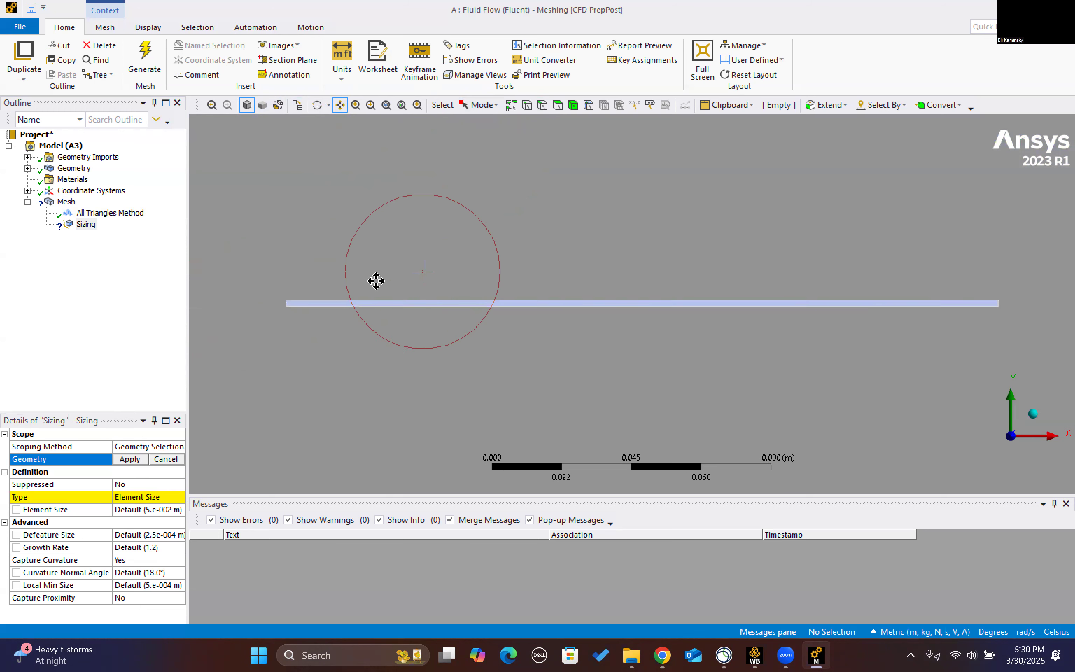
pyautogui.scroll(1, 369, 295)
pyautogui.click(542, 104)
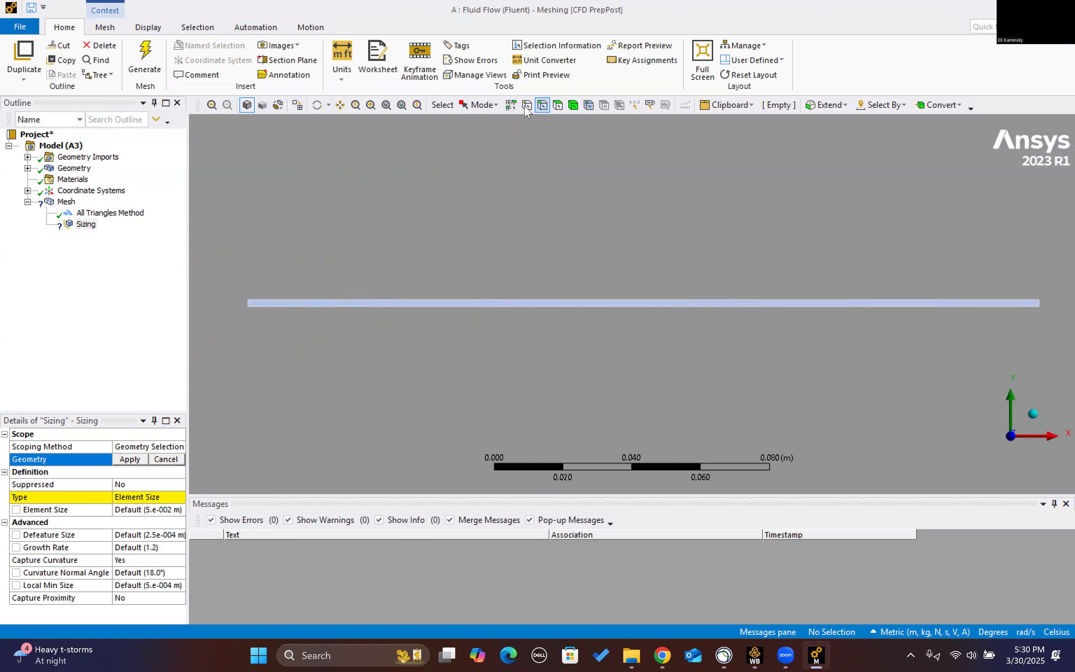
pyautogui.click(248, 303)
pyautogui.keyDown('ctrl'); pyautogui.click(279, 306); pyautogui.keyUp('ctrl')
pyautogui.keyDown('ctrl'); pyautogui.click(300, 299); pyautogui.keyUp('ctrl')
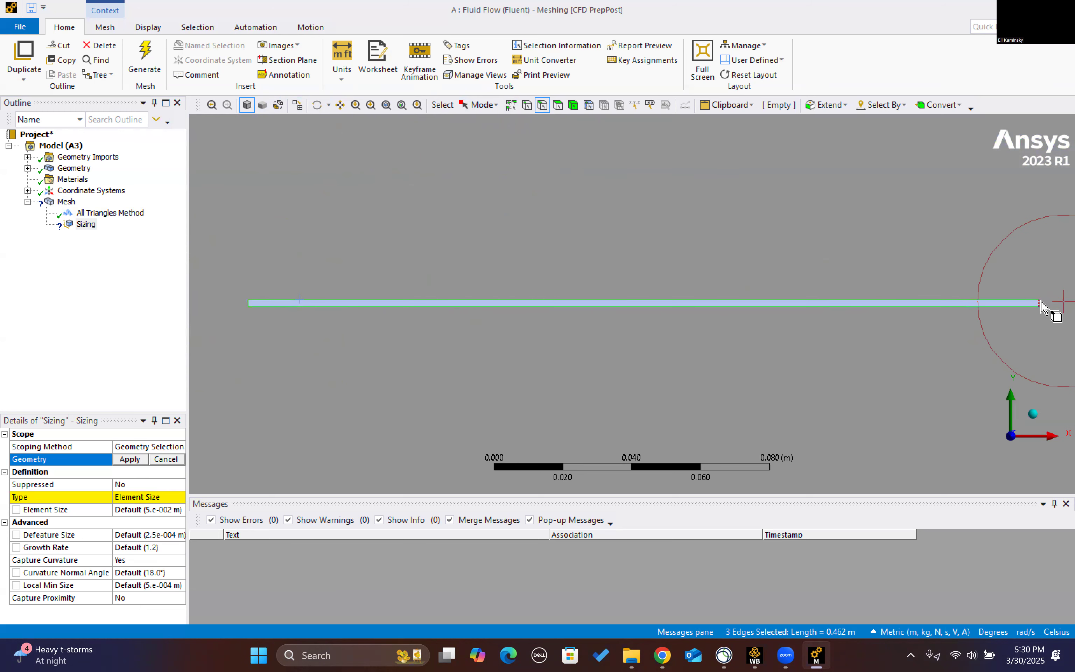
pyautogui.keyDown('ctrl'); pyautogui.click(1040, 304); pyautogui.keyUp('ctrl')
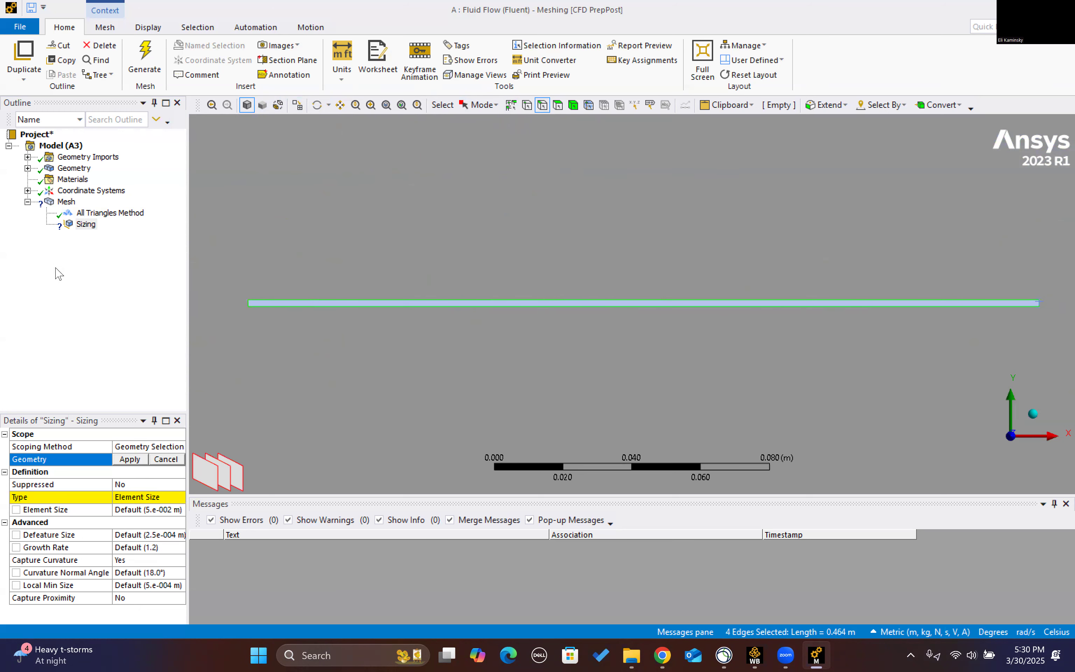
pyautogui.click(130, 459)
# Set the edge sizing type to Number of Divisions with 100 divisions
pyautogui.click(146, 497)
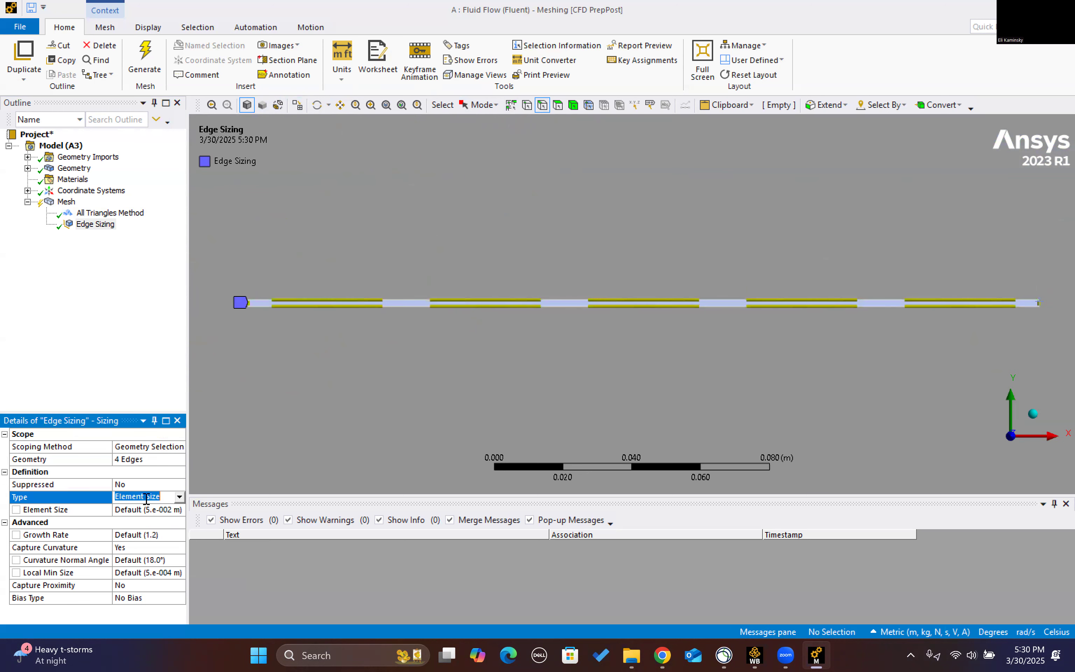
pyautogui.click(180, 498)
pyautogui.click(145, 510)
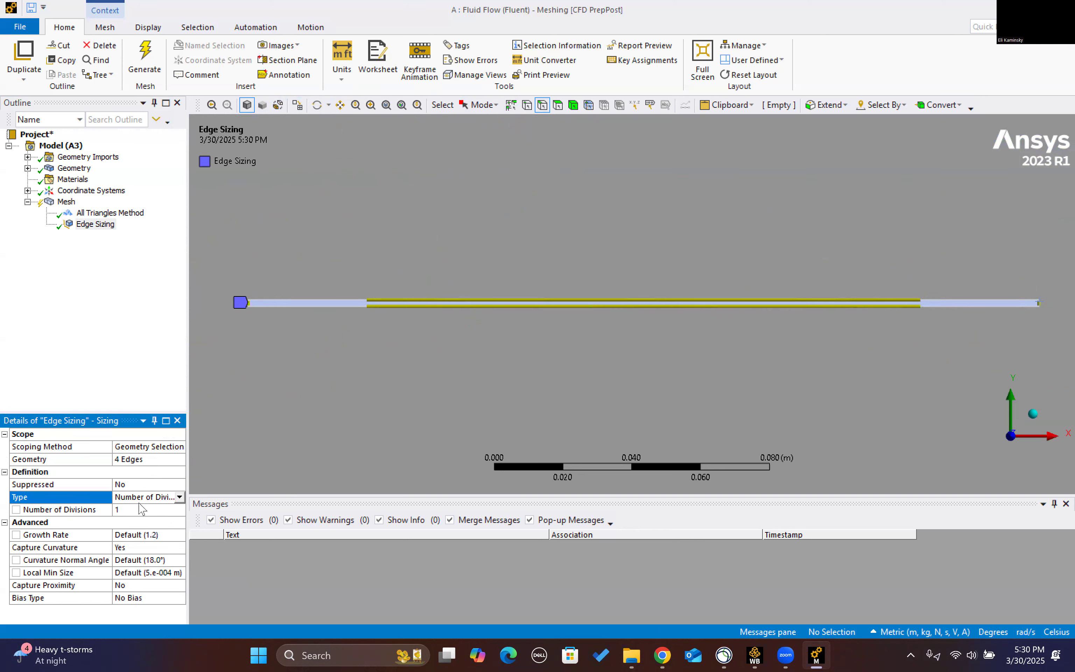
pyautogui.click(169, 511)
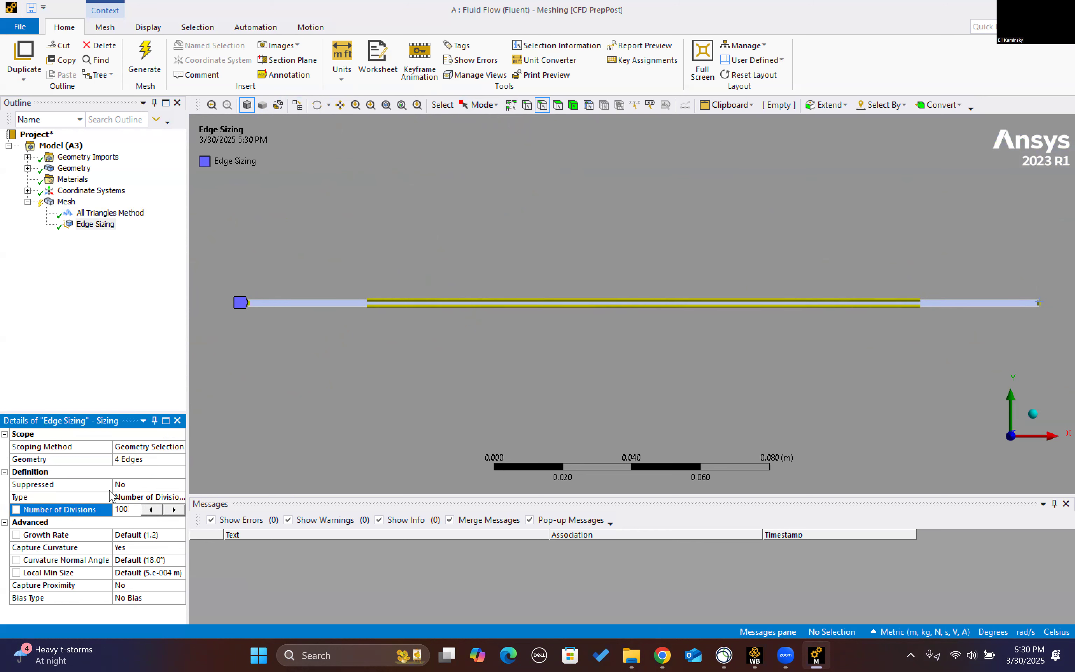
pyautogui.click(118, 368)
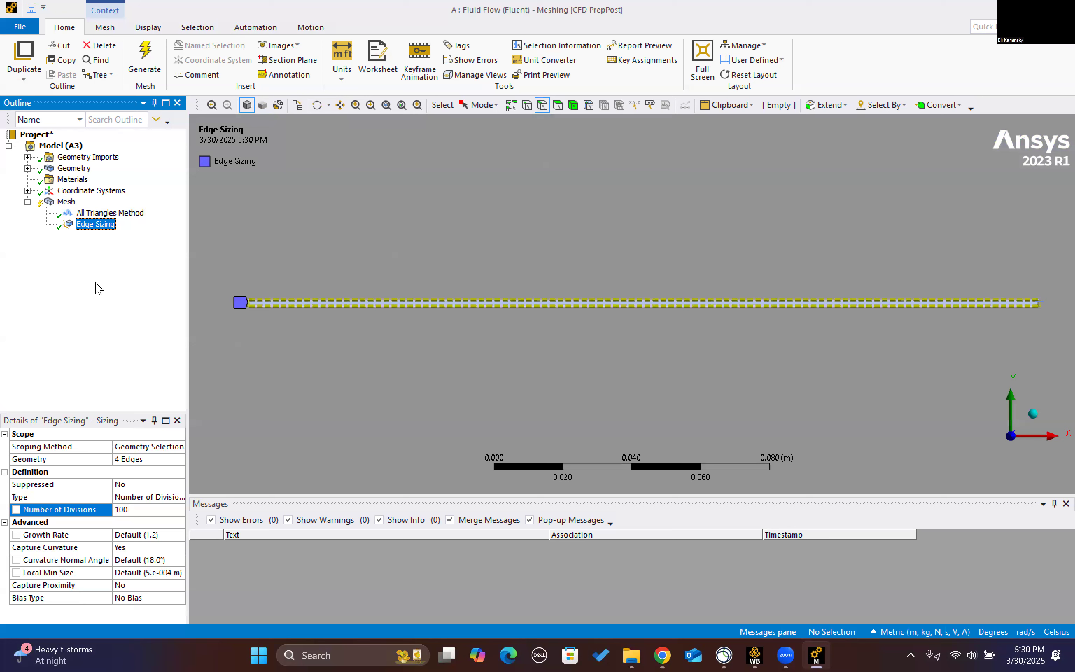
# Create a named selection called FP Walls from the four flat plate edges
pyautogui.scroll(-1, 379, 354)
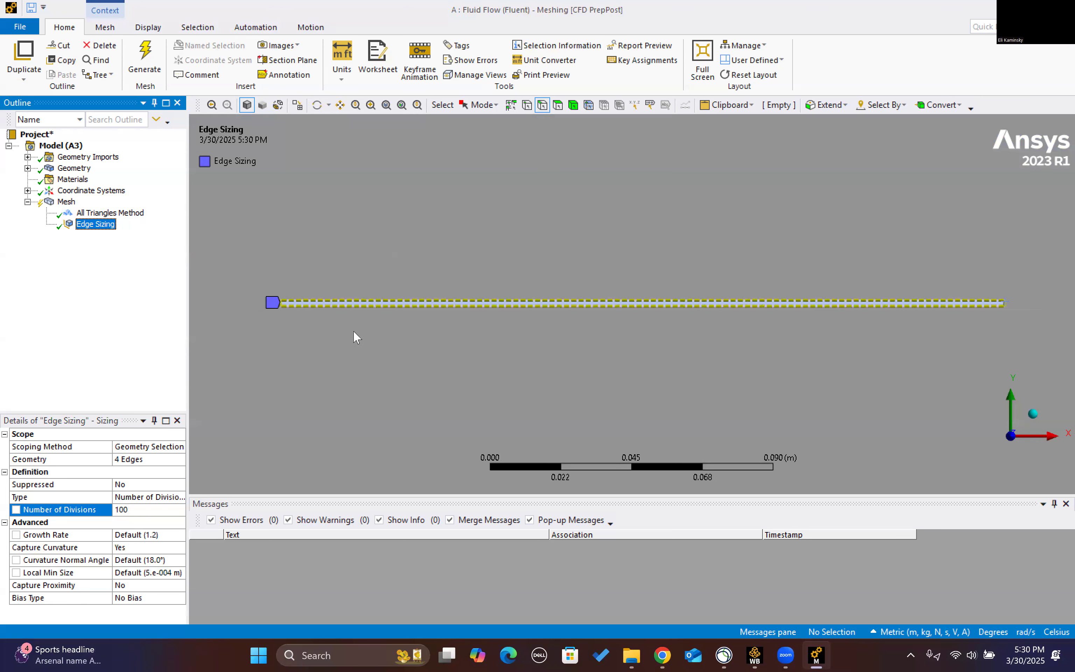
pyautogui.click(415, 296)
pyautogui.click(415, 302)
pyautogui.keyDown('ctrl'); pyautogui.click(419, 307); pyautogui.keyUp('ctrl')
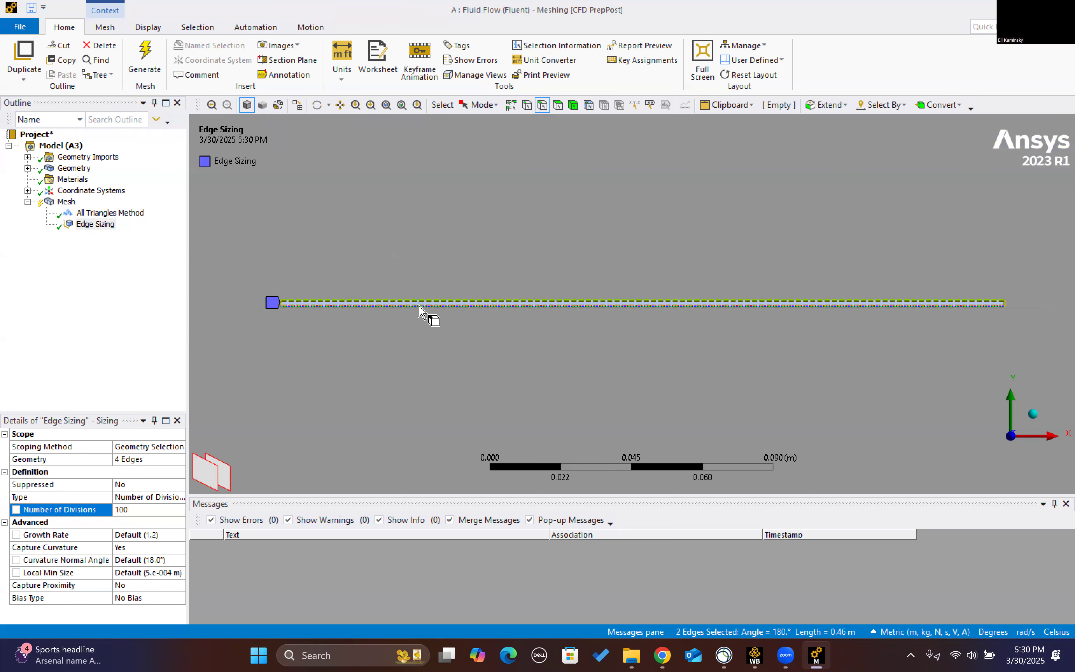
pyautogui.click(279, 304)
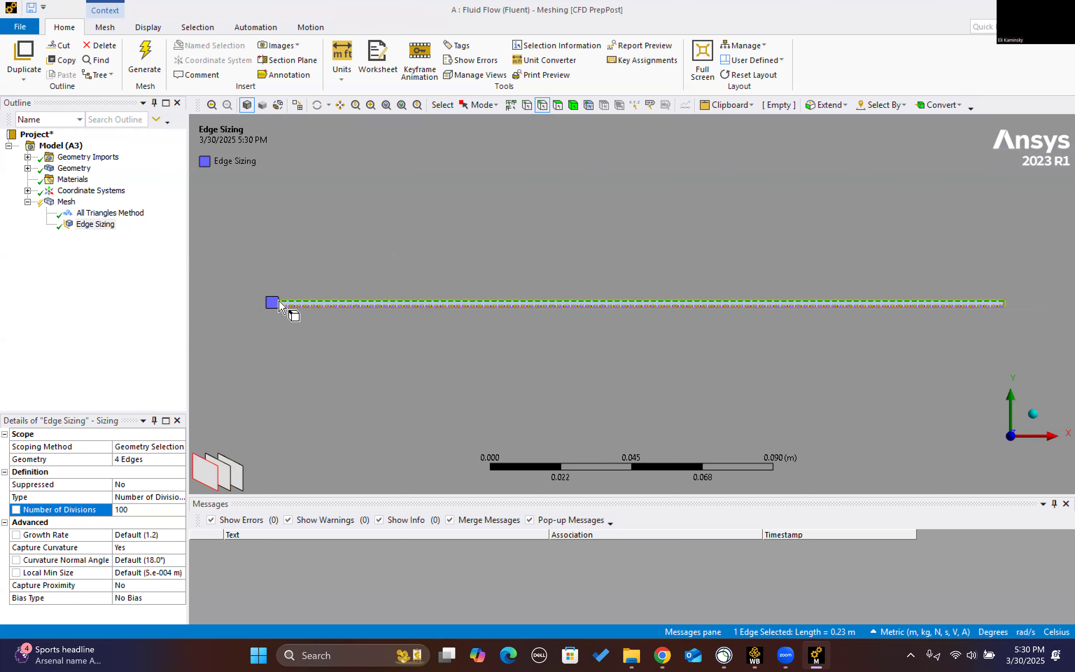
pyautogui.keyDown('ctrl'); pyautogui.click(278, 304); pyautogui.keyUp('ctrl')
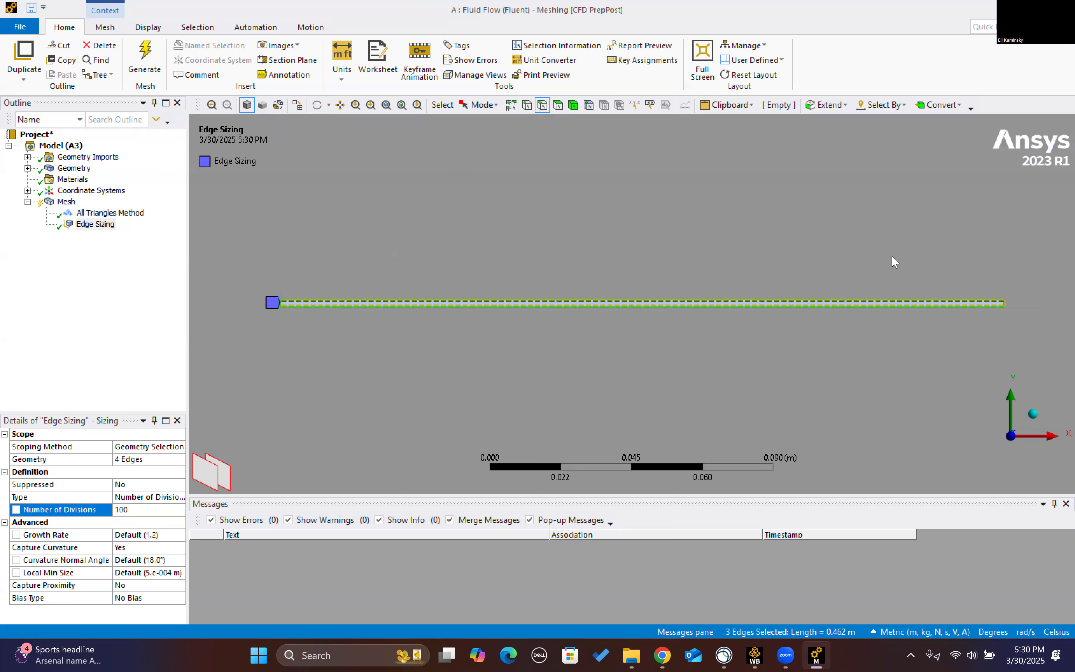
pyautogui.keyDown('ctrl'); pyautogui.click(1006, 303); pyautogui.keyUp('ctrl')
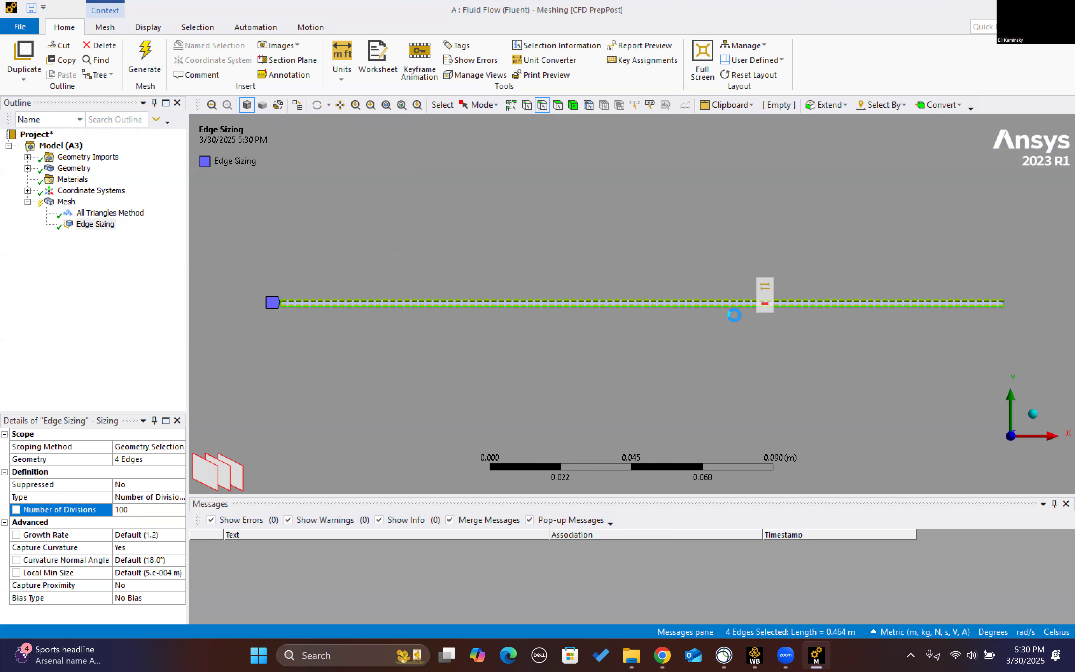
pyautogui.press('n')
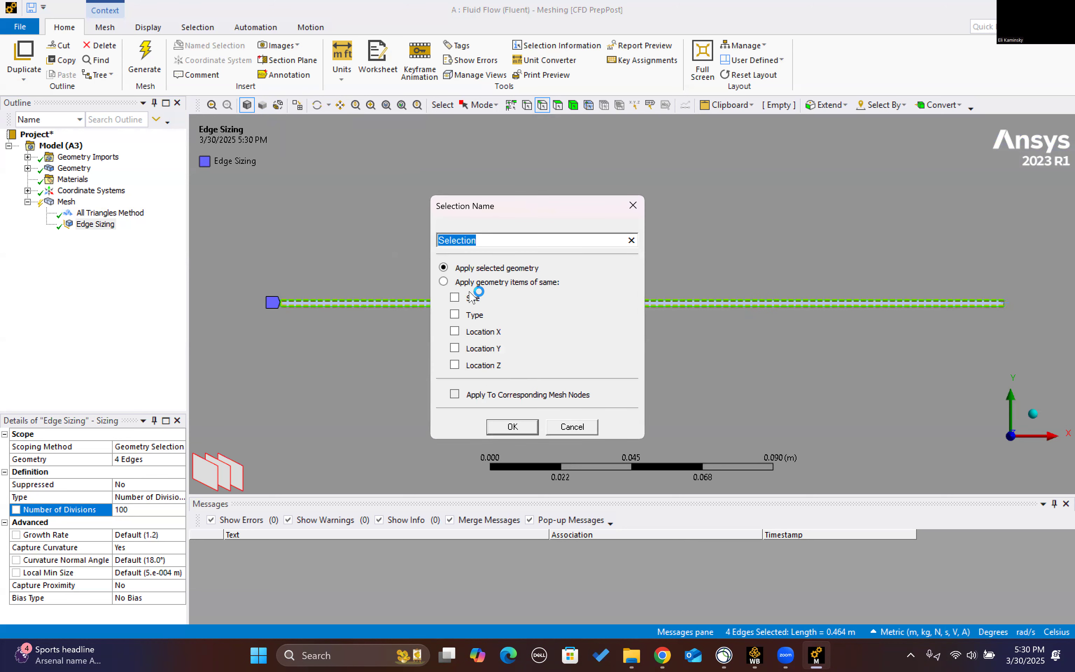
pyautogui.write('FP Walls')
# Create a named selection called Velocity Inlet from the vertical edge at the tunnel's wide end
pyautogui.scroll(-5, 465, 302)
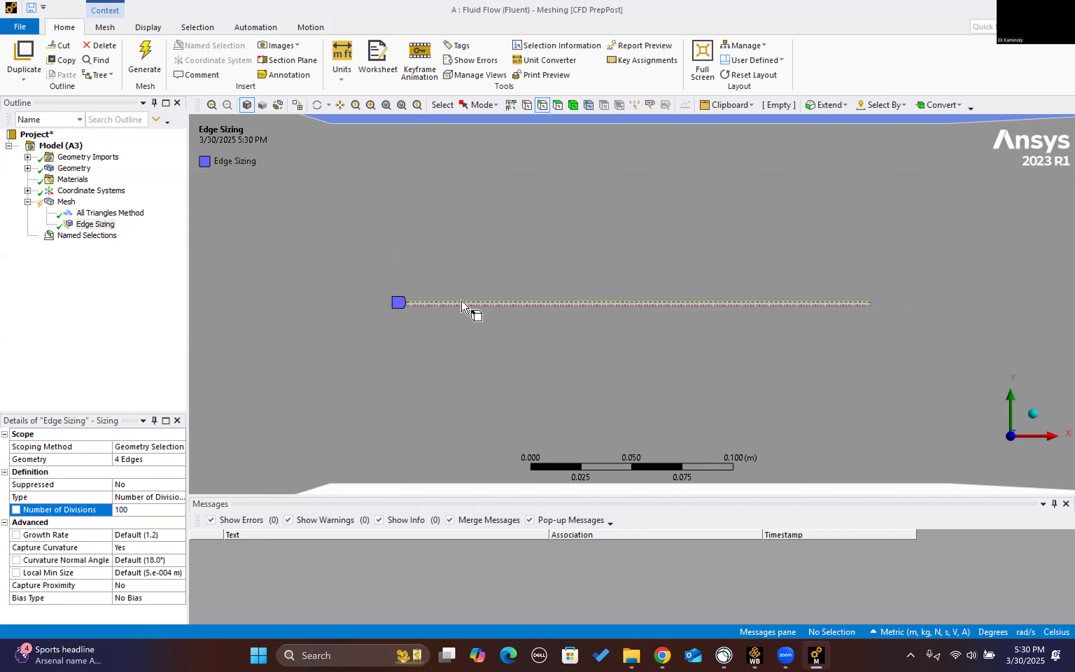
pyautogui.scroll(-3, 462, 299)
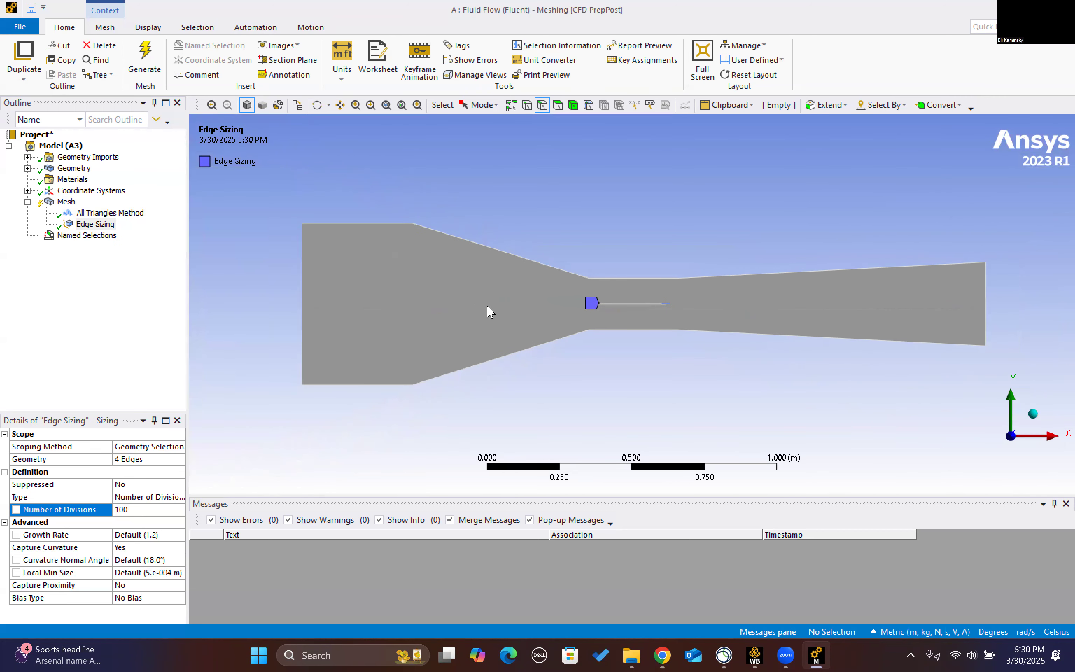
pyautogui.click(311, 299)
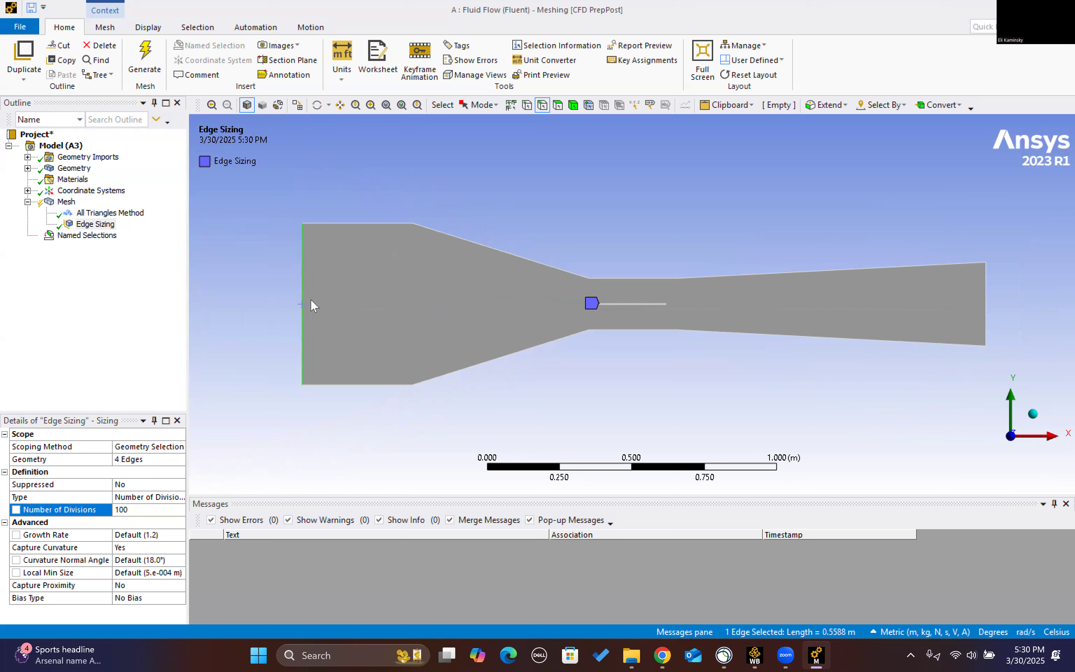
pyautogui.write('nVelco')
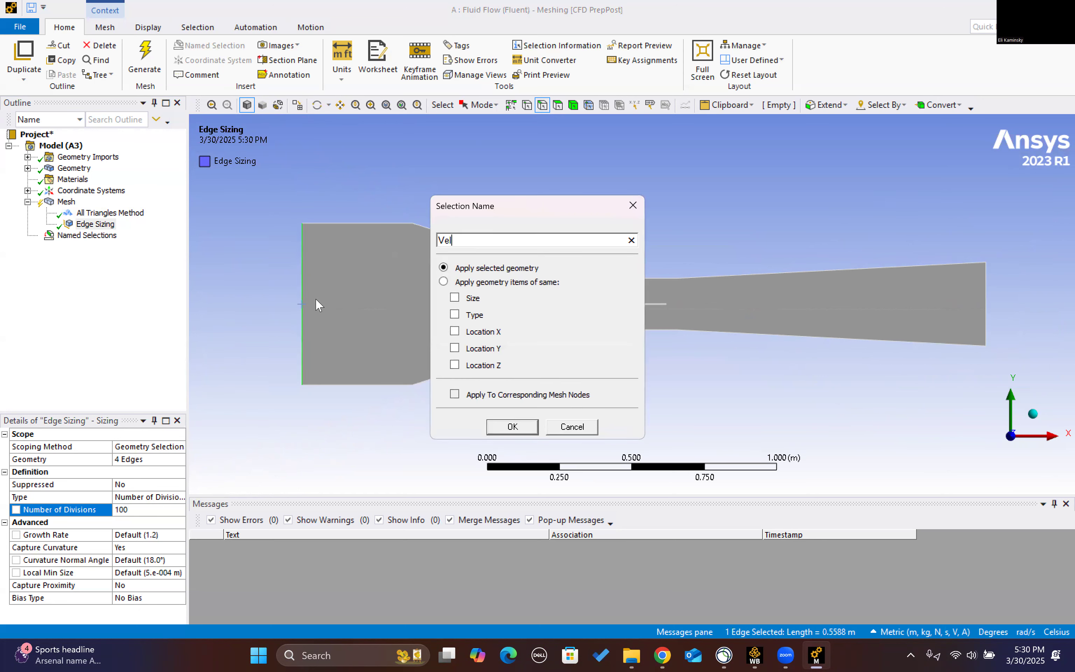
pyautogui.press('BackSpace')
pyautogui.press('BackSpace')
pyautogui.write('ocity Inlet')
pyautogui.press('Return')
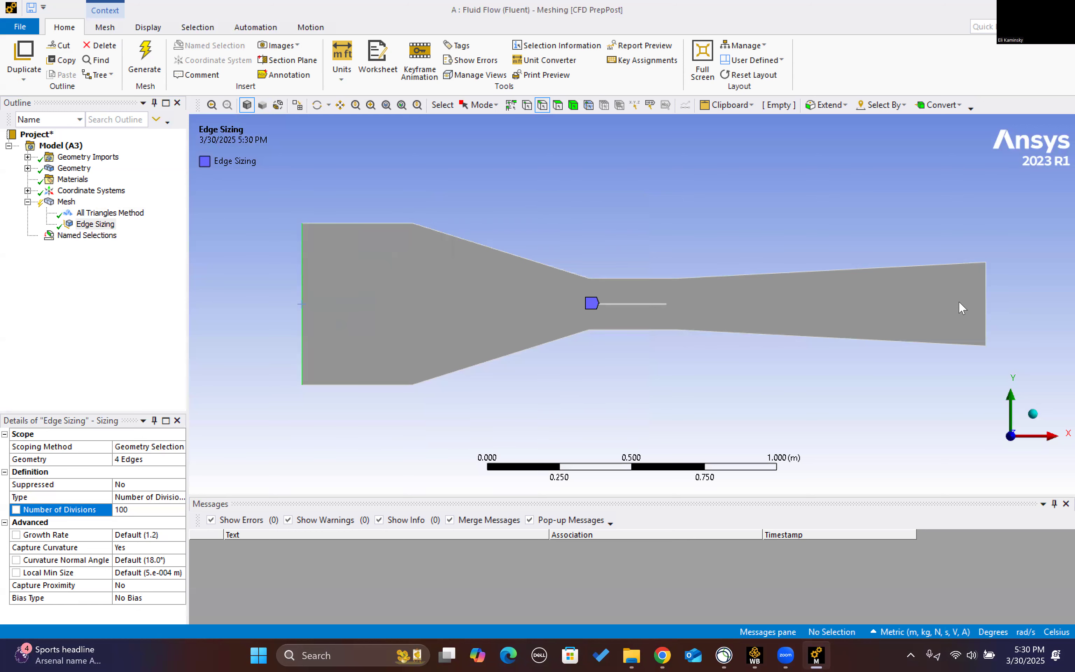
# Create a named selection for the pressure boundary from the vertical edge at the tunnel's downstream end
pyautogui.click(983, 317)
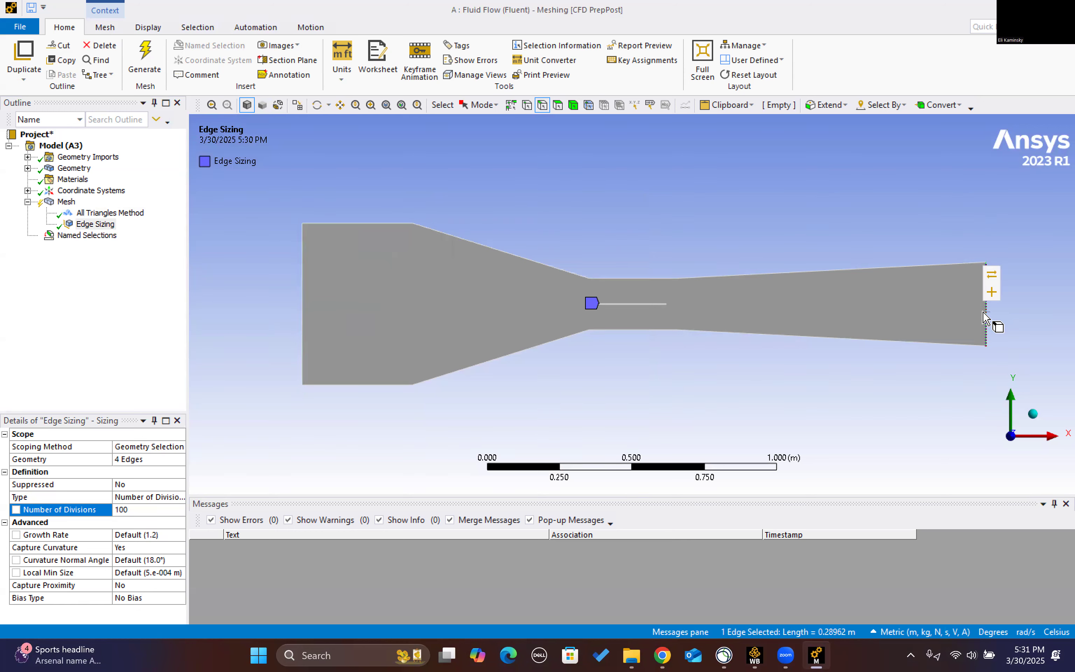
pyautogui.hotkey('ctrl', 'n')
pyautogui.write('Pressu')
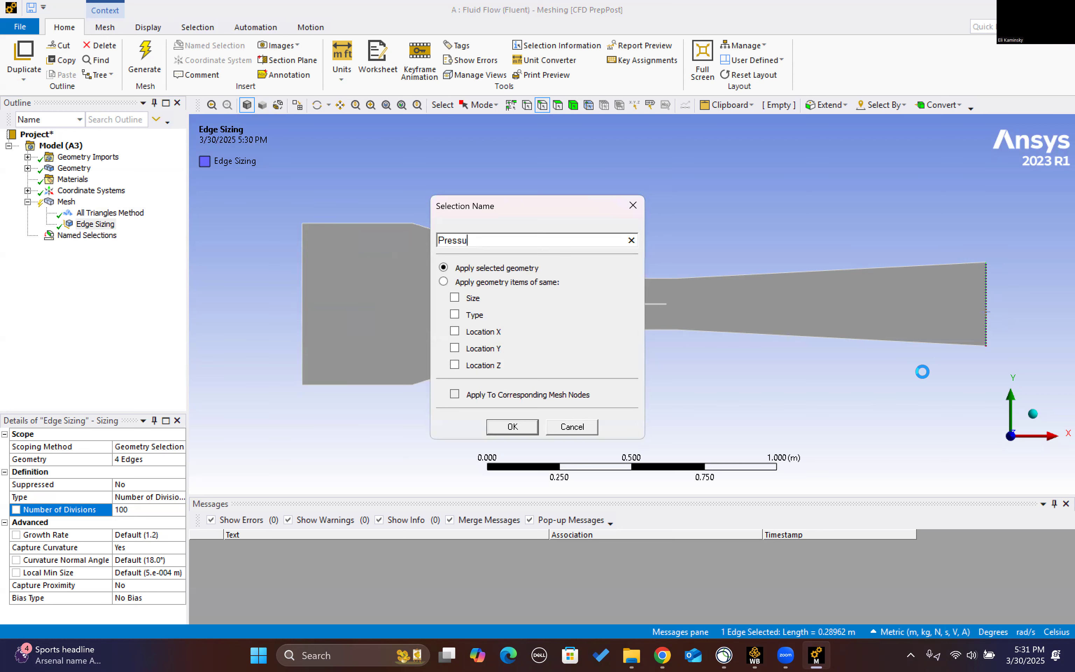
pyautogui.press('Return')
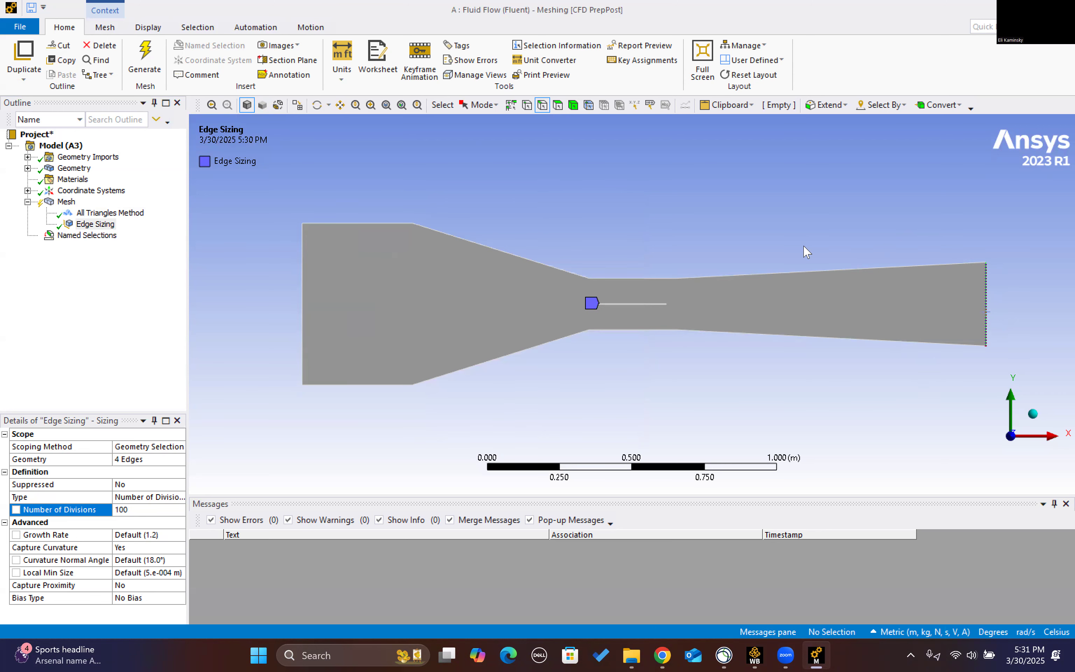
# Create a named selection called Walls from the eight upper and lower outer edges of the tunnel
pyautogui.click(379, 227)
pyautogui.keyDown('ctrl'); pyautogui.click(459, 370); pyautogui.keyUp('ctrl')
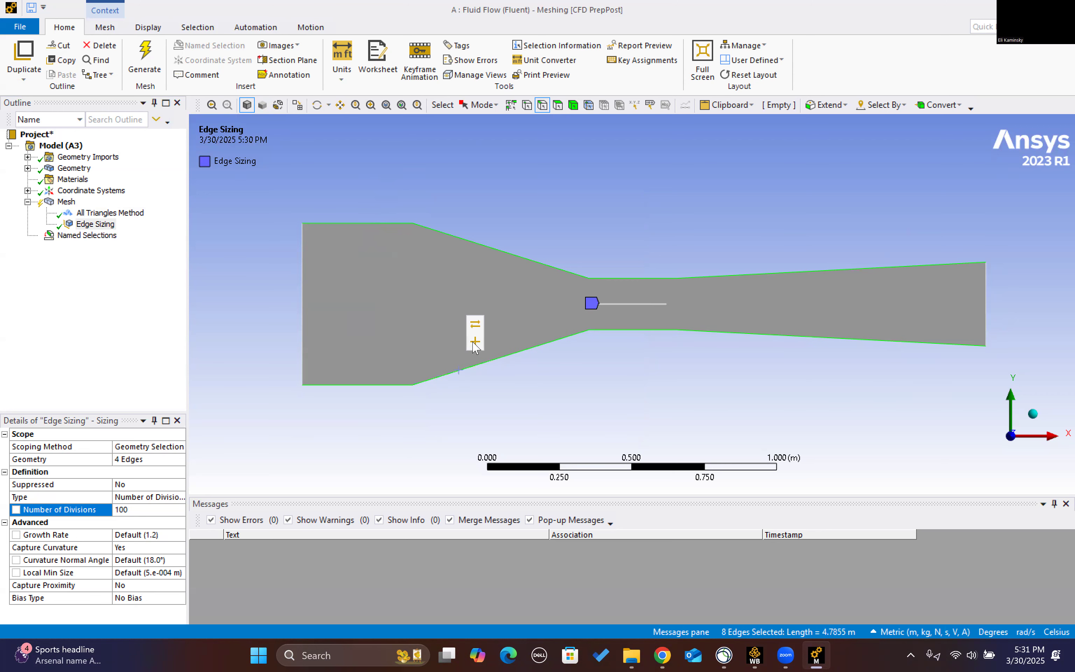
pyautogui.hotkey('ctrl', 'n')
pyautogui.write('W')
pyautogui.press('Return')
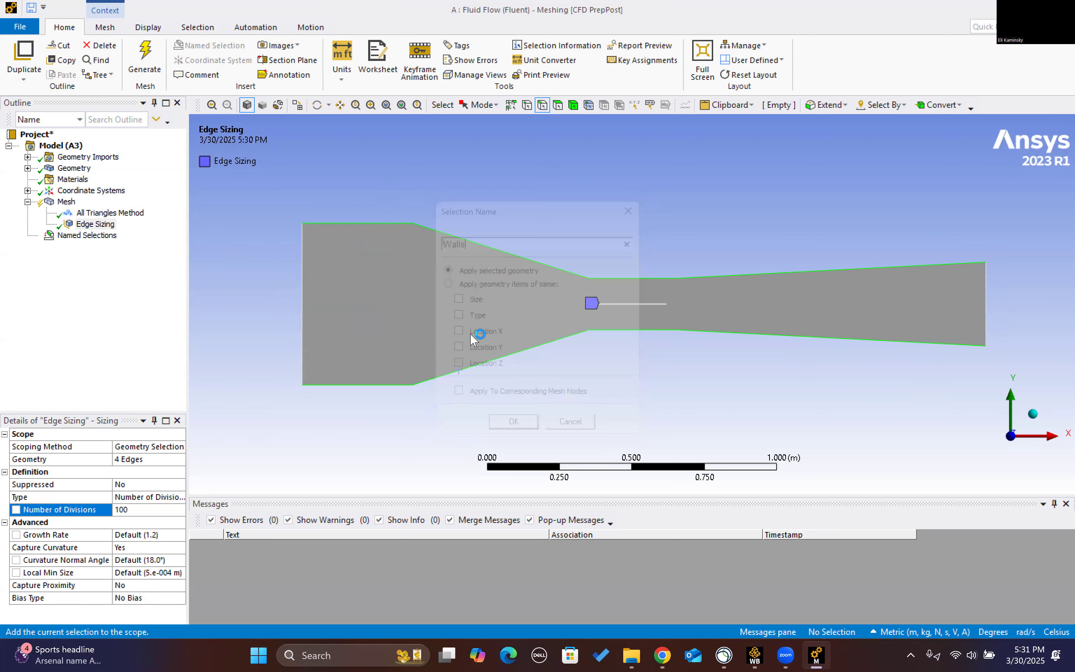
# Regenerate the mesh with the edge sizing and inspect the elements around the flat plate
pyautogui.click(144, 62)
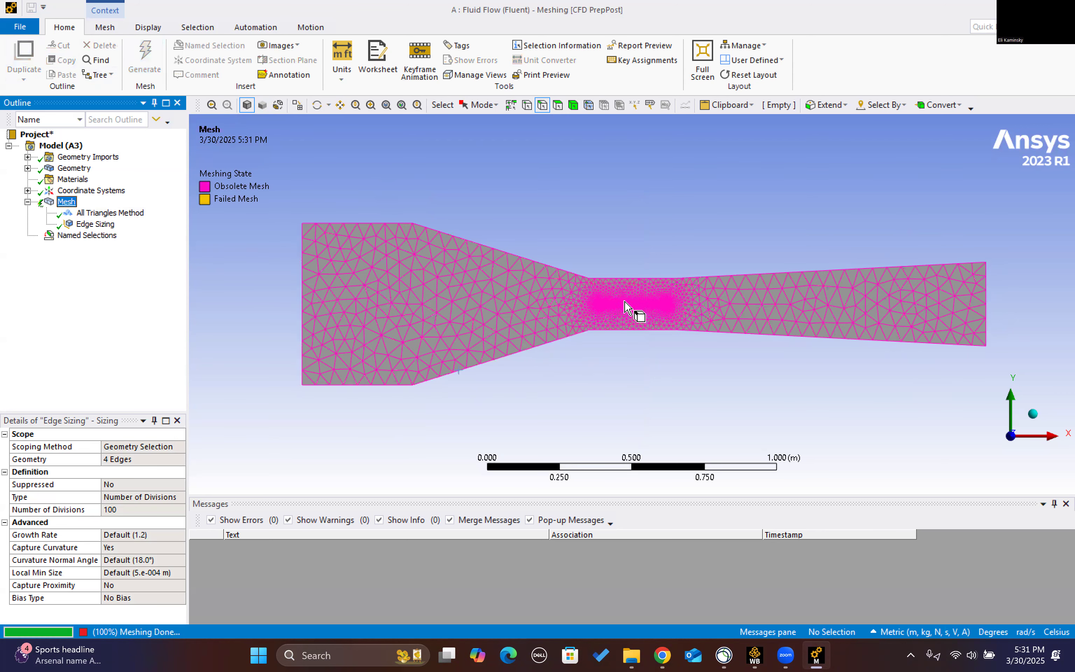
pyautogui.scroll(3, 615, 298)
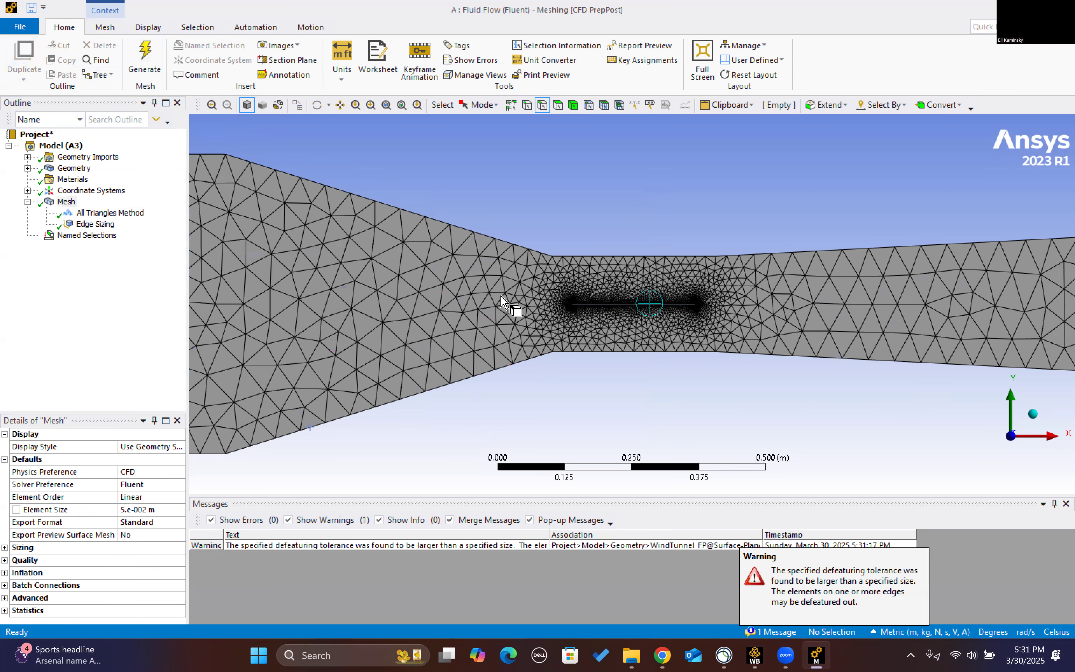
pyautogui.scroll(5, 444, 304)
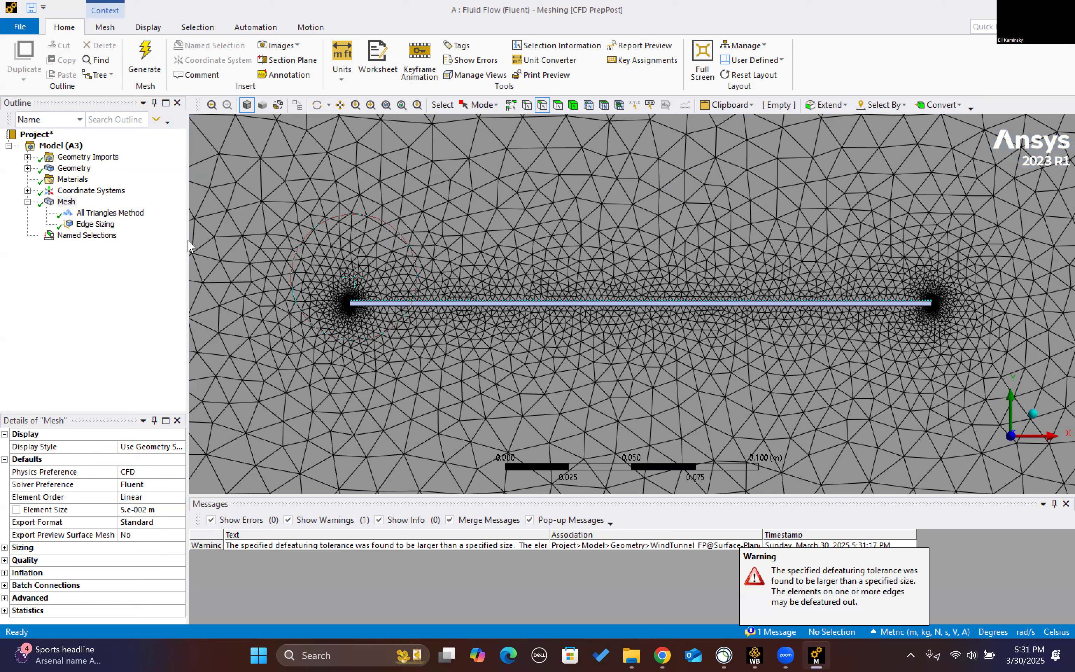
# Insert an inflation control on the mesh and scope its geometry to the wind tunnel face
pyautogui.rightClick(63, 202)
pyautogui.moveTo(175, 213)
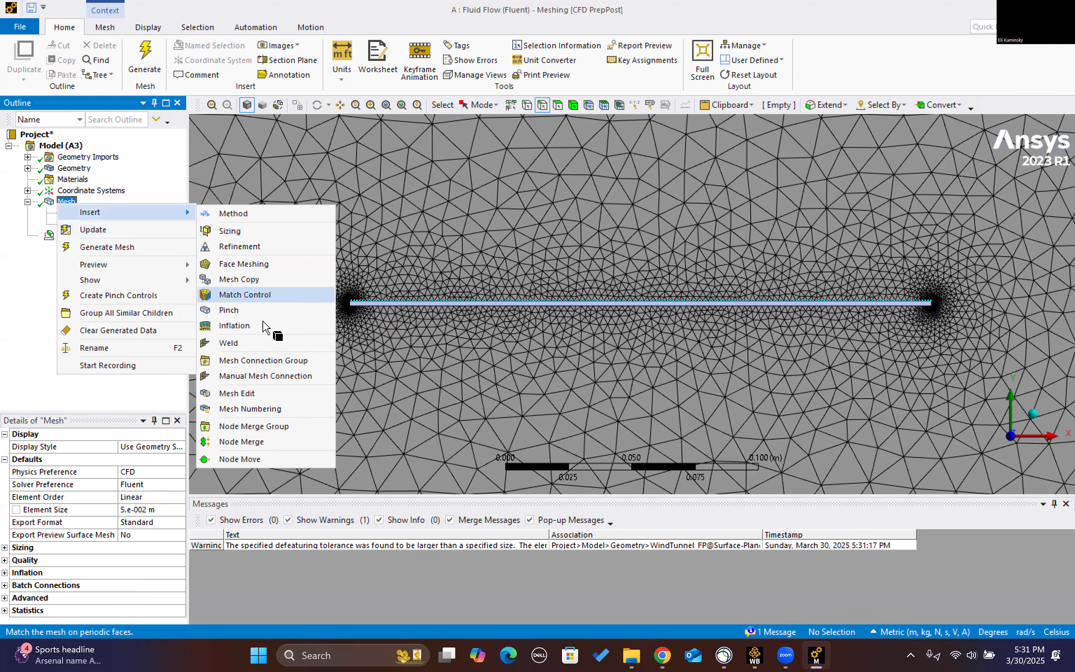
pyautogui.click(263, 326)
pyautogui.scroll(-3, 480, 247)
pyautogui.click(382, 320)
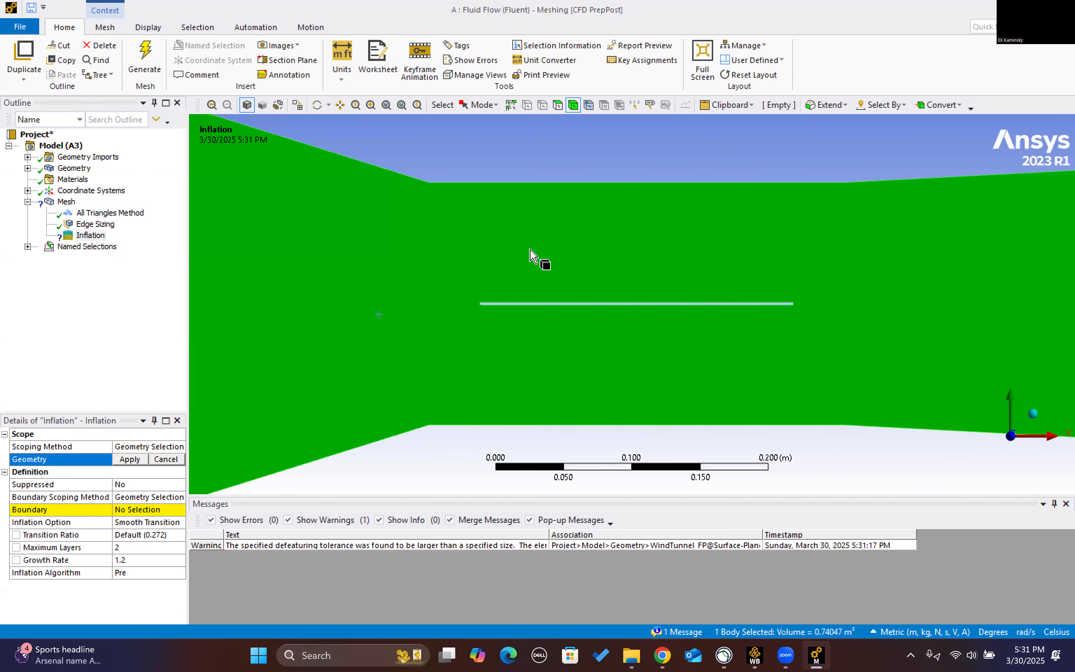
pyautogui.scroll(5, 573, 284)
pyautogui.scroll(1, 338, 312)
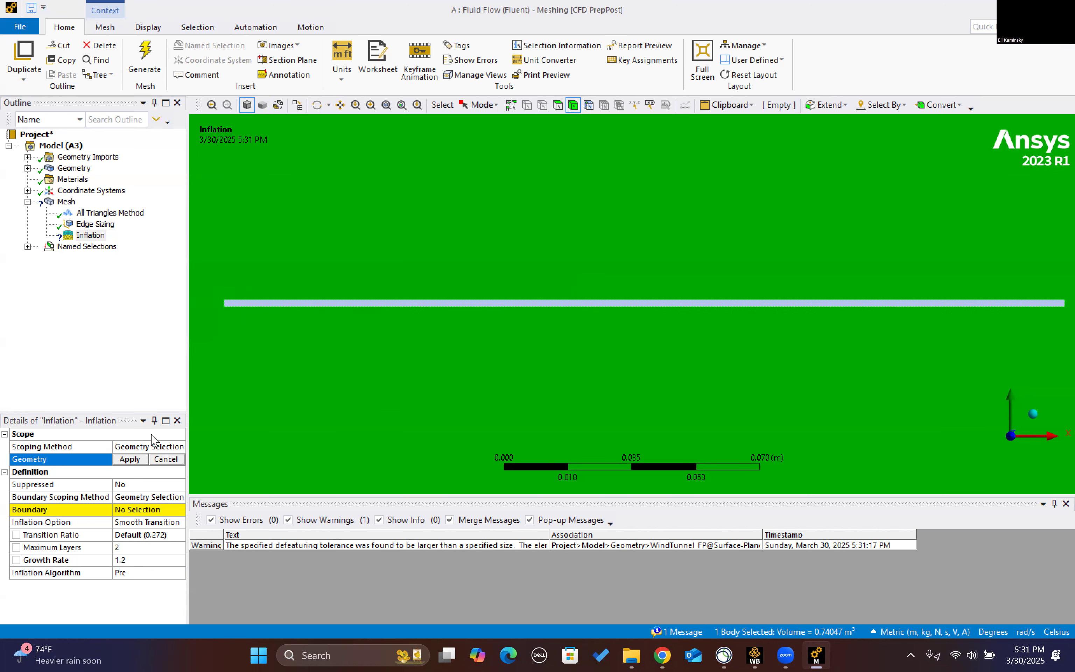
pyautogui.click(133, 510)
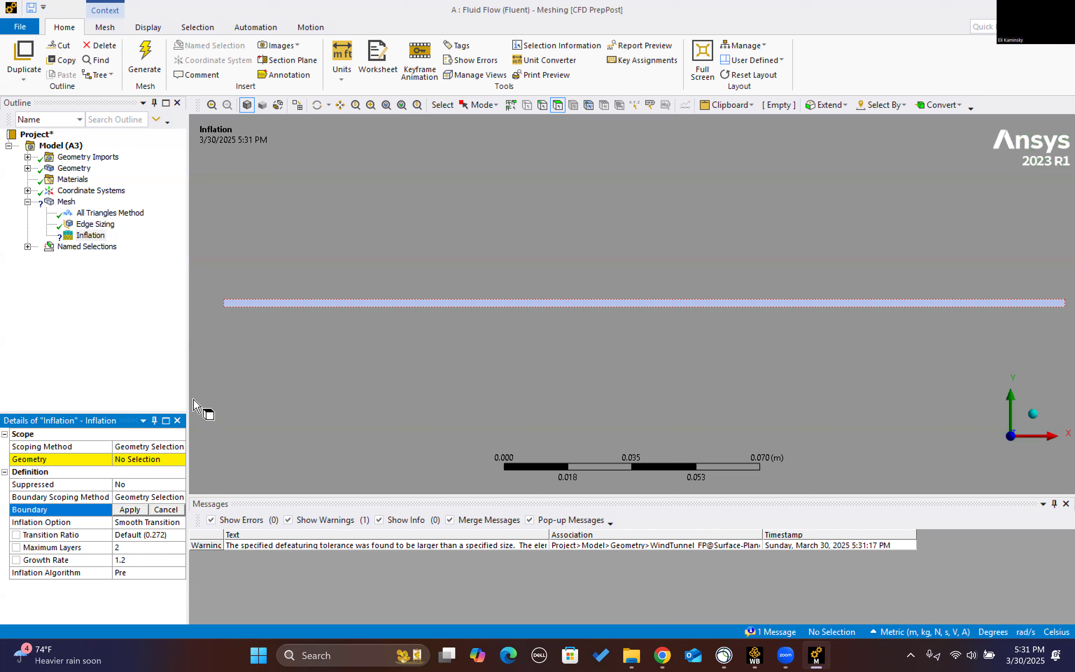
pyautogui.click(129, 459)
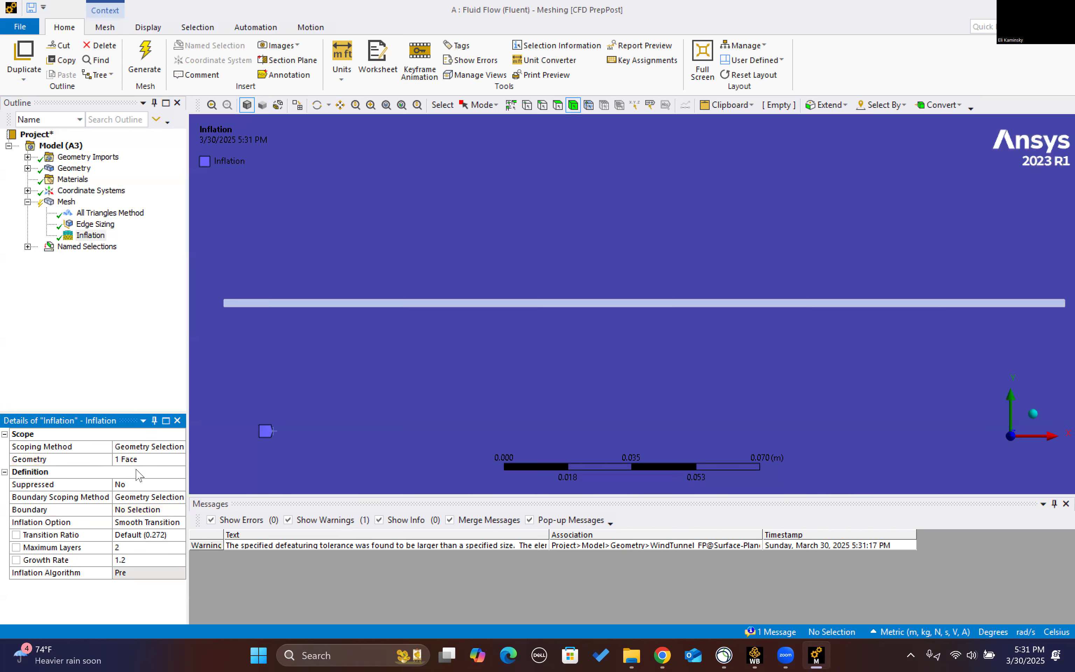
# Set the inflation boundary to the flat plate's four edges with a maximum of 5 layers
pyautogui.click(148, 511)
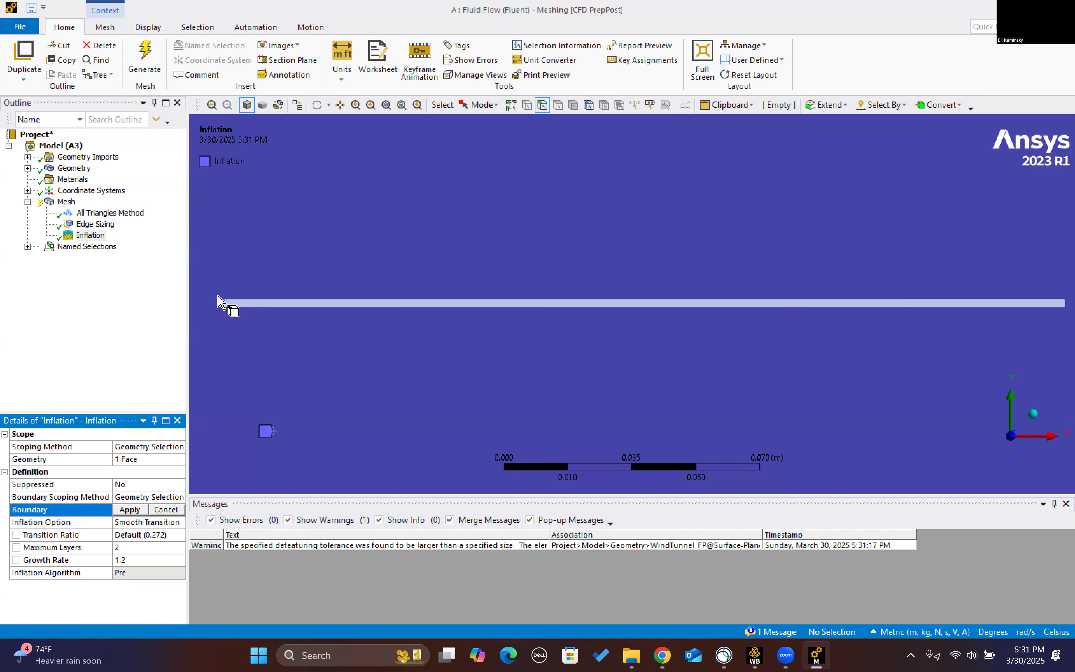
pyautogui.click(227, 306)
pyautogui.keyDown('ctrl'); pyautogui.click(253, 307); pyautogui.keyUp('ctrl')
pyautogui.keyDown('ctrl'); pyautogui.click(1021, 296); pyautogui.keyUp('ctrl')
pyautogui.keyDown('ctrl'); pyautogui.click(1054, 305); pyautogui.keyUp('ctrl')
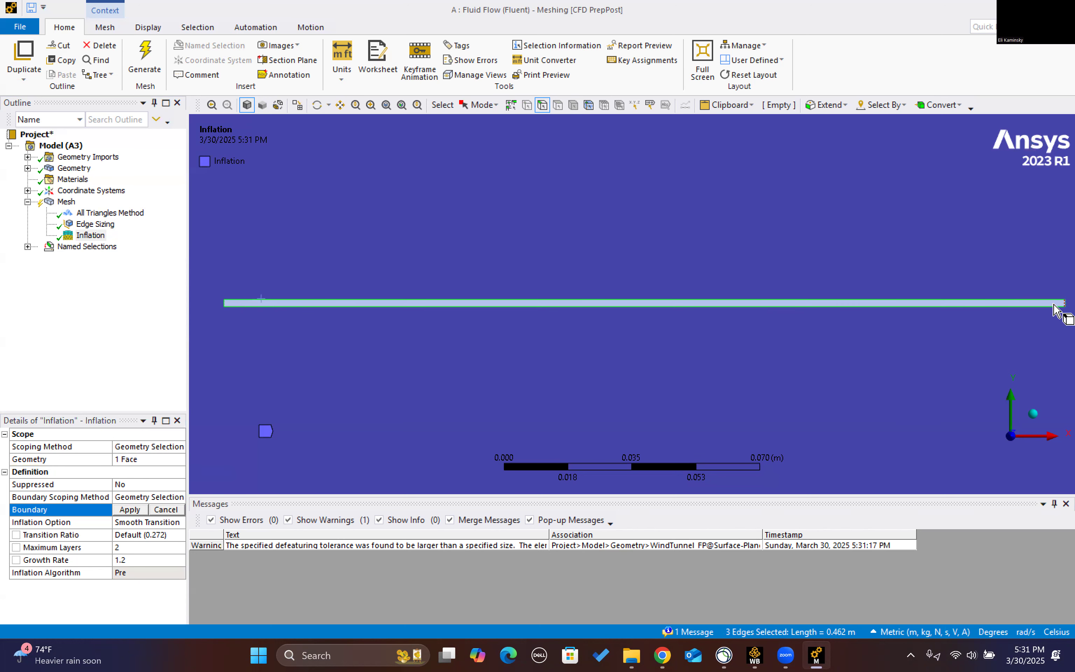
pyautogui.click(130, 510)
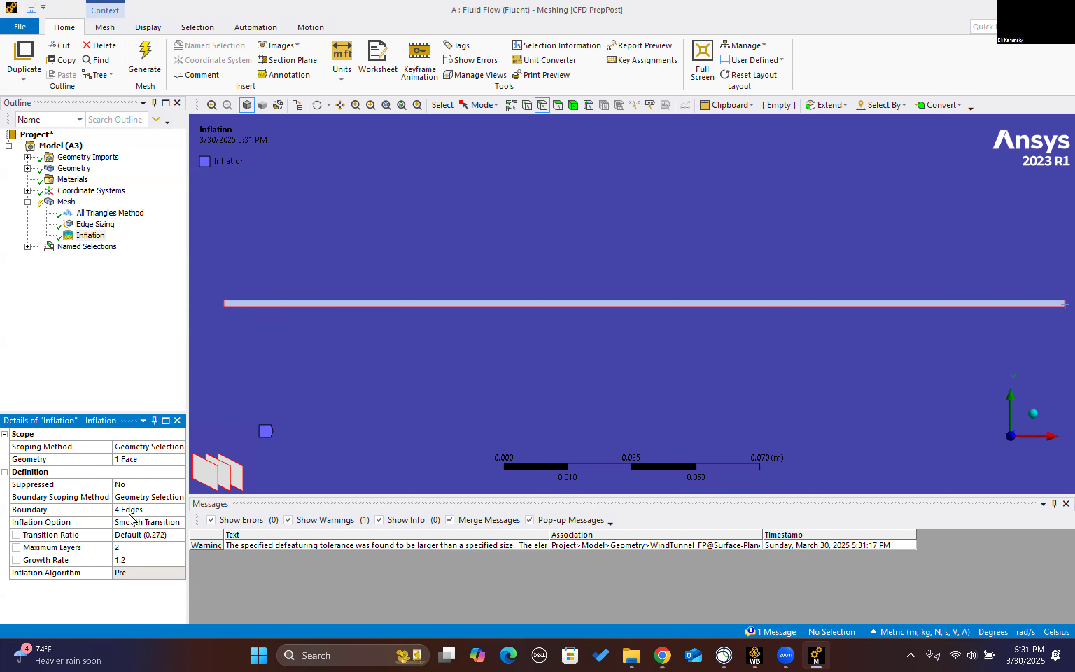
pyautogui.click(125, 550)
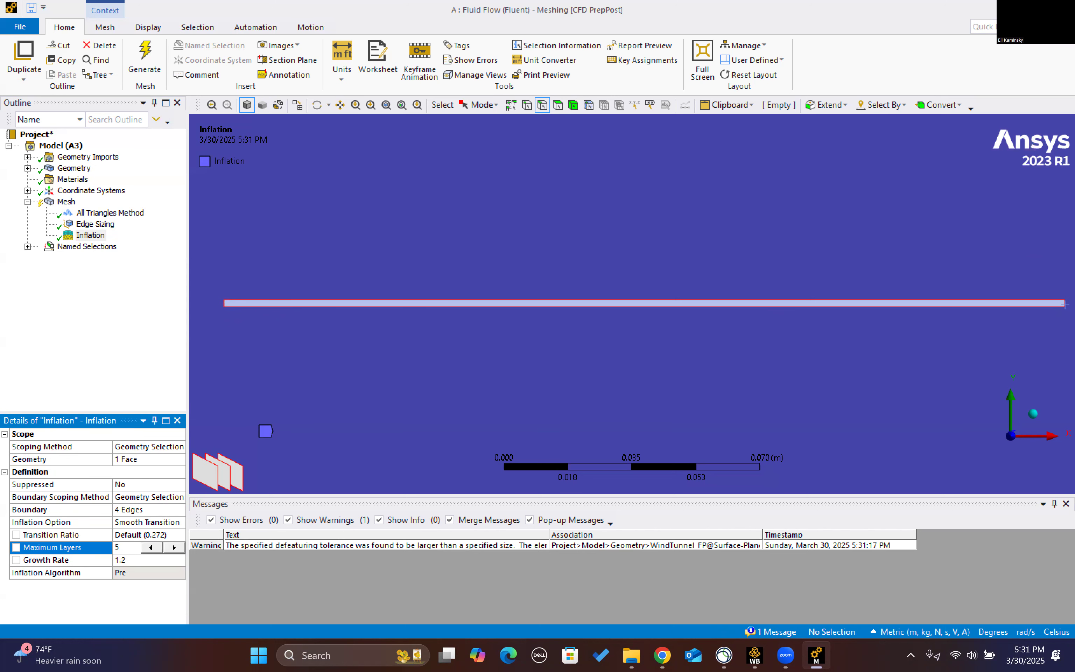
pyautogui.press('Return')
# Regenerate the mesh with the plate inflation and inspect the elements around the flat plate and across the tunnel
pyautogui.scroll(-3, 399, 423)
pyautogui.scroll(-2, 399, 423)
pyautogui.click(127, 359)
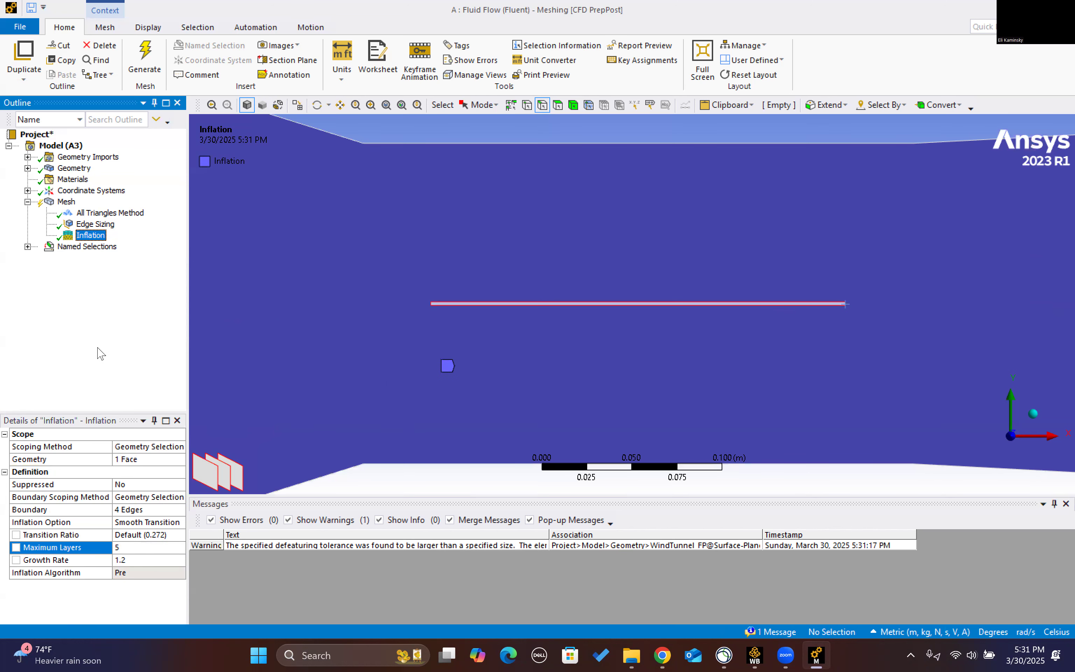
pyautogui.click(144, 56)
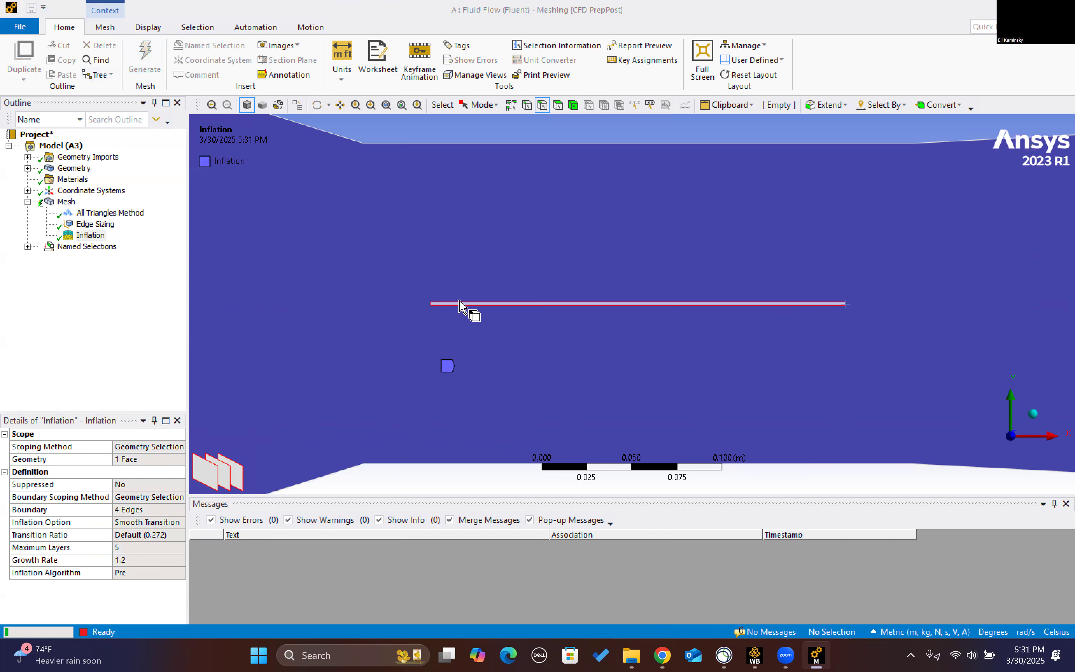
pyautogui.scroll(2, 569, 320)
pyautogui.scroll(-3, 549, 331)
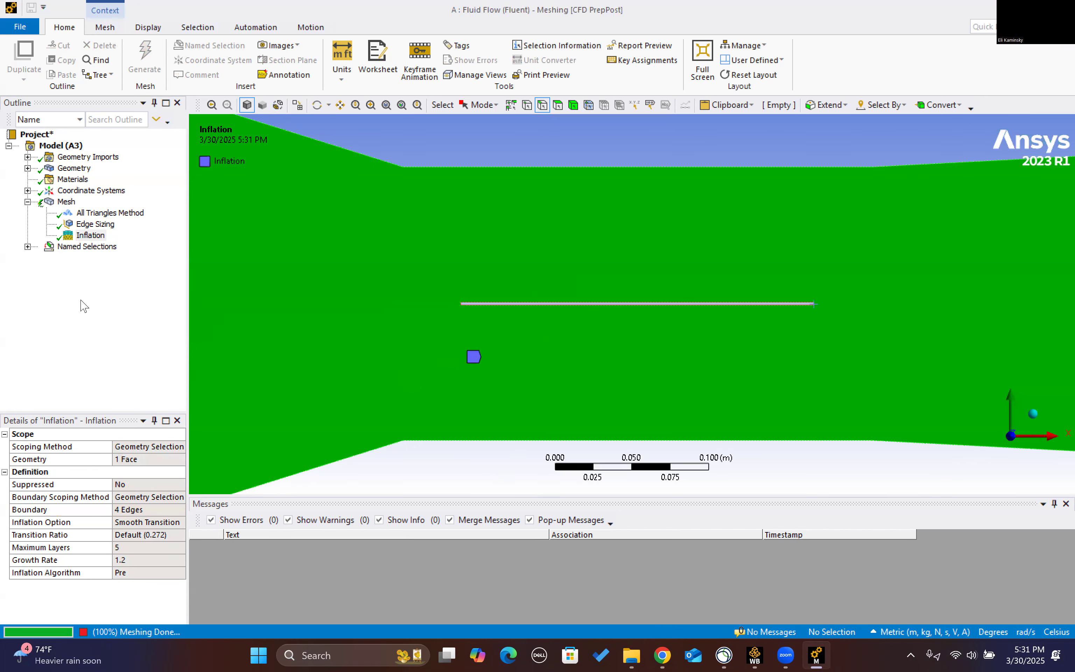
pyautogui.scroll(-1, 382, 255)
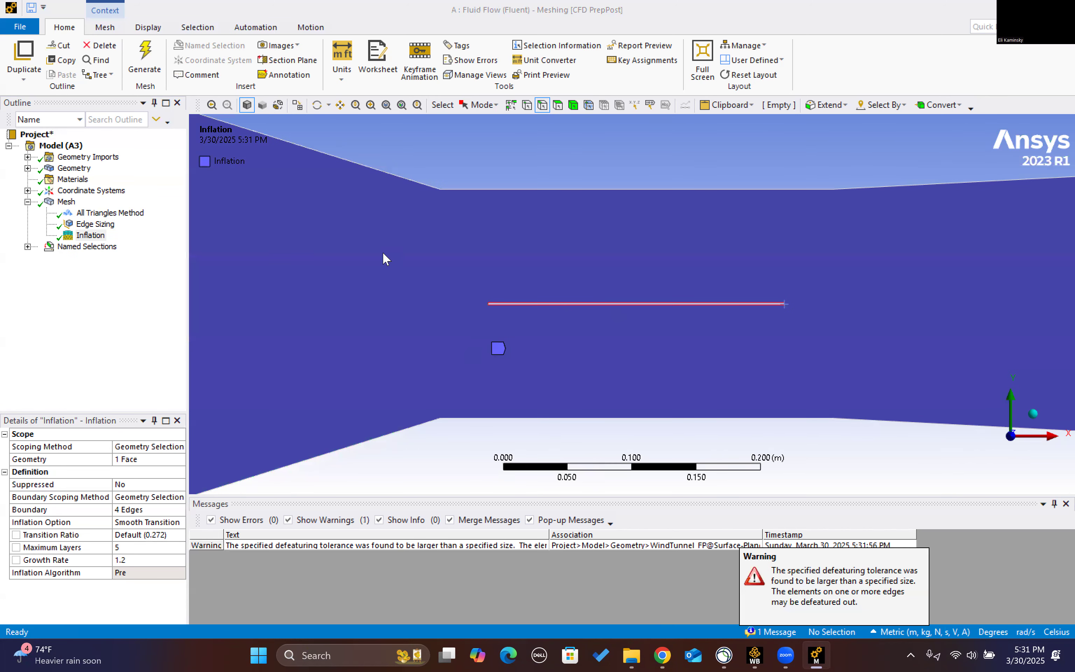
pyautogui.click(66, 202)
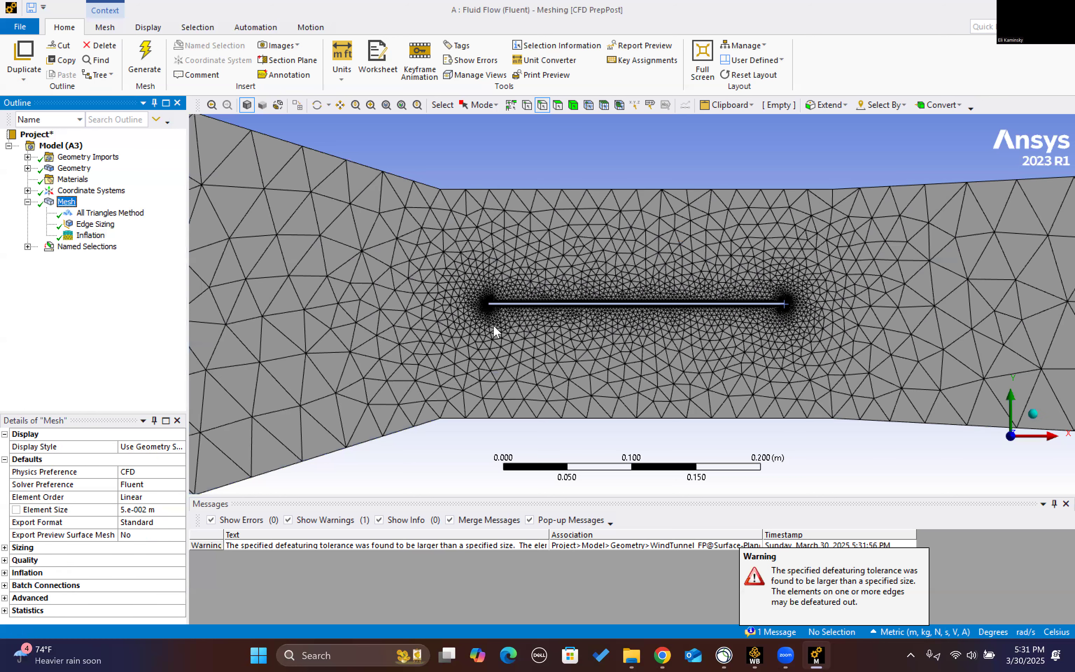
pyautogui.scroll(3, 635, 316)
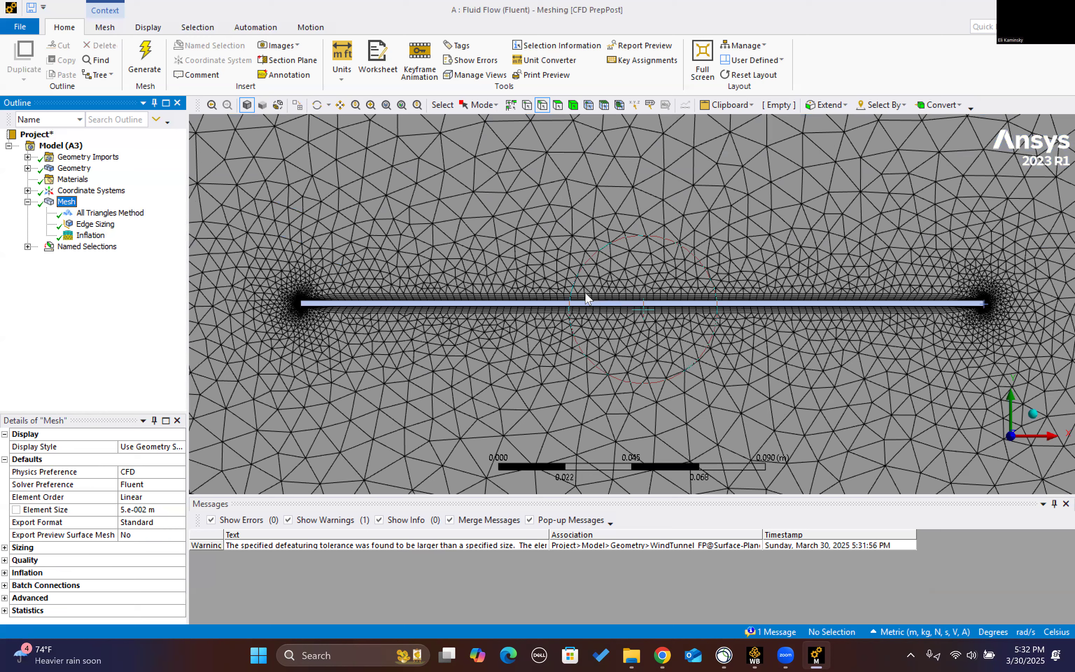
pyautogui.press('F7')
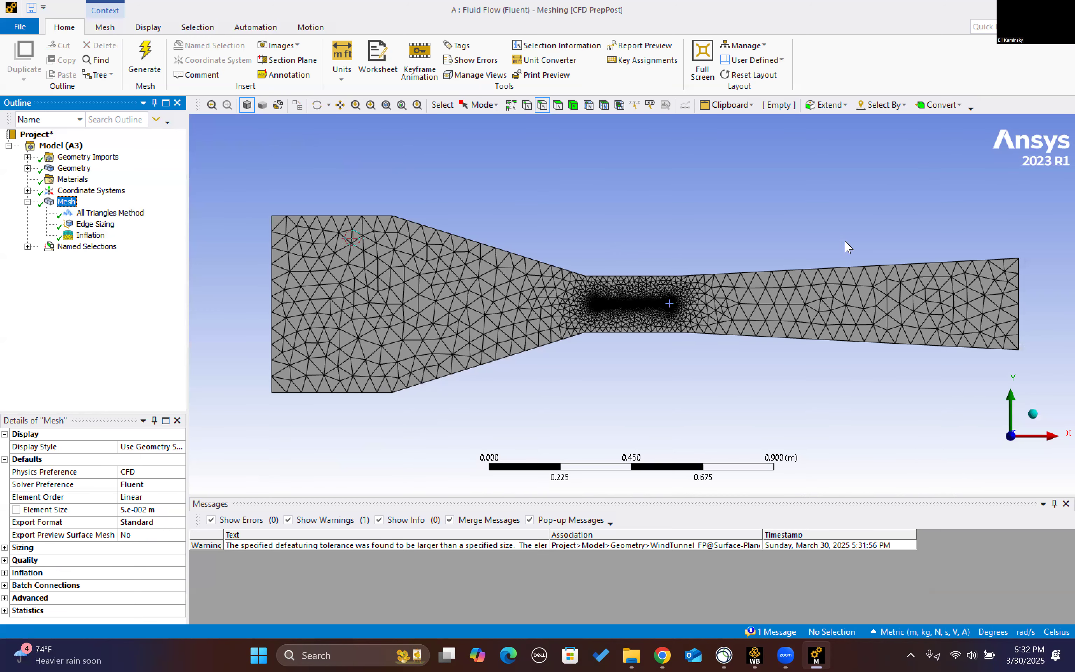
# Insert a second inflation control on the mesh, scoped to the wind tunnel face
pyautogui.click(353, 216)
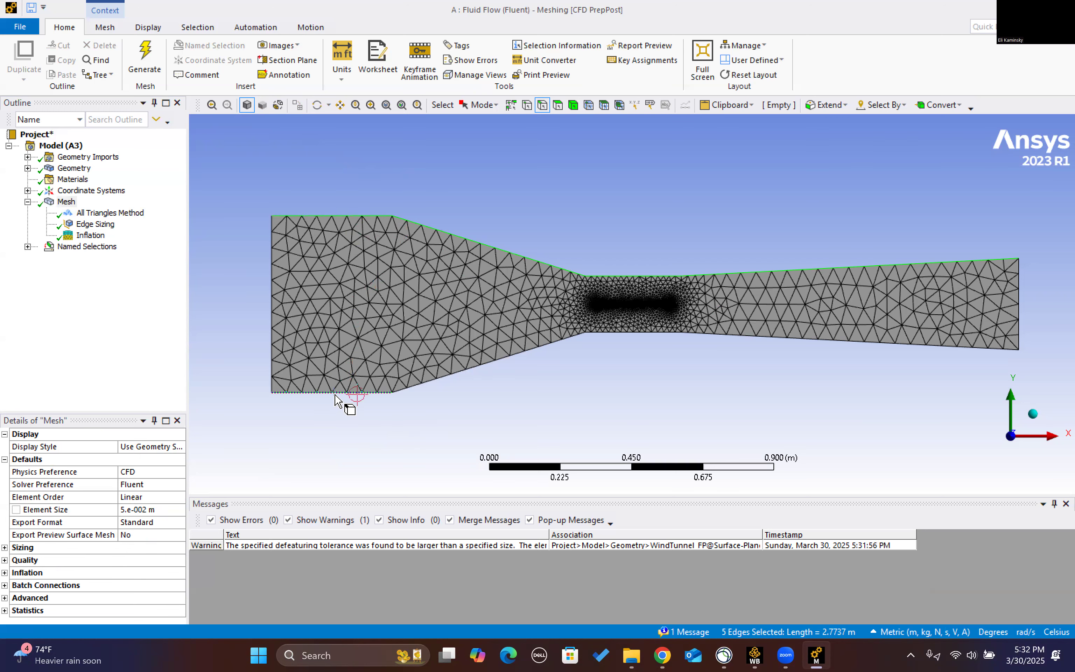
pyautogui.click(297, 406)
pyautogui.rightClick(53, 201)
pyautogui.moveTo(95, 212)
pyautogui.click(226, 326)
pyautogui.click(280, 380)
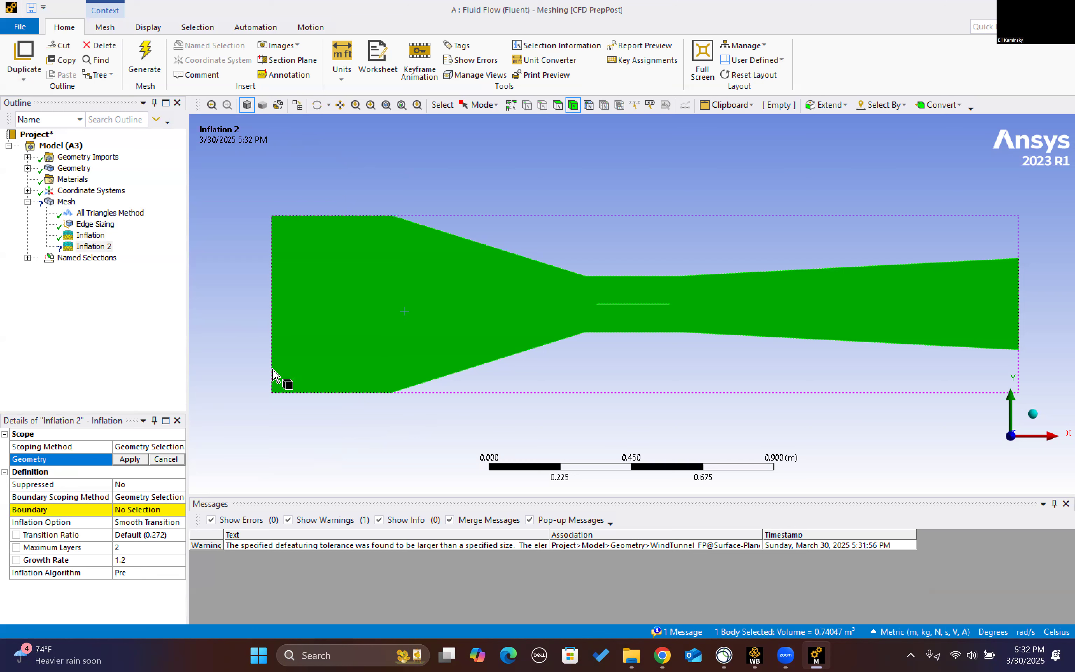
pyautogui.click(133, 460)
# Apply the second inflation to the tunnel's eight upper and lower outer edges with 5 maximum layers, and regenerate the mesh
pyautogui.click(151, 511)
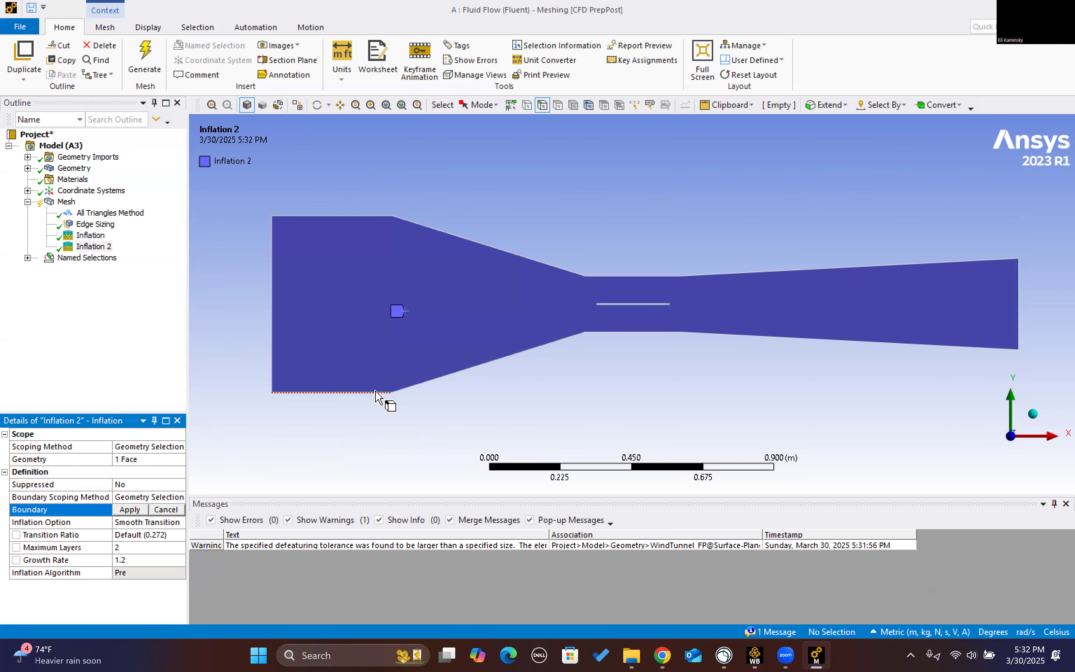
pyautogui.click(358, 392)
pyautogui.keyDown('ctrl'); pyautogui.click(460, 236); pyautogui.keyUp('ctrl')
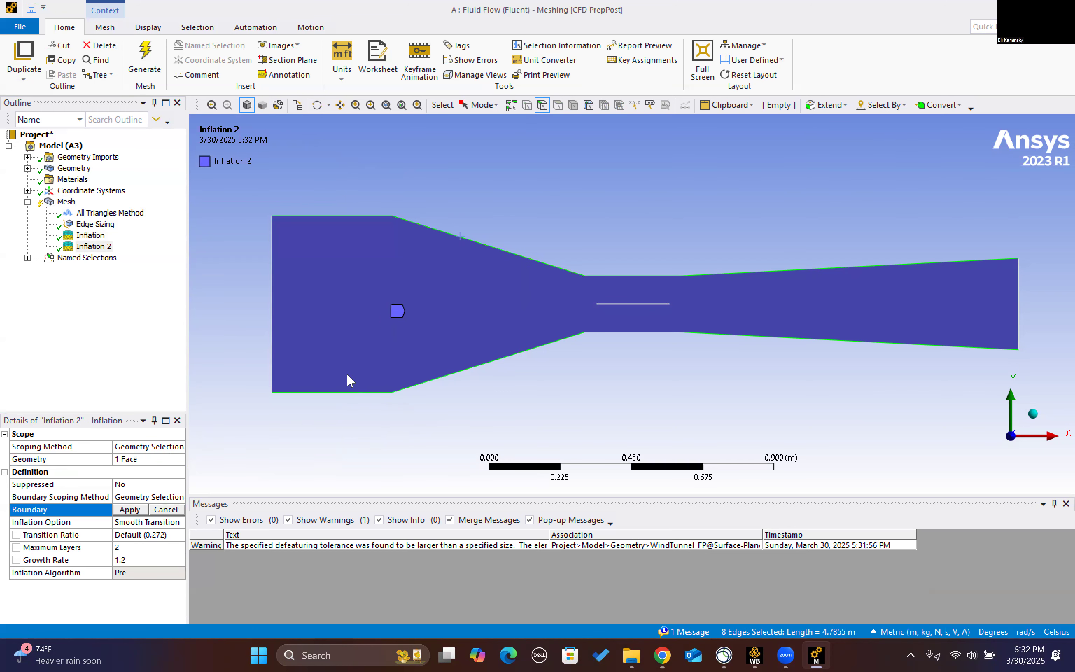
pyautogui.click(130, 510)
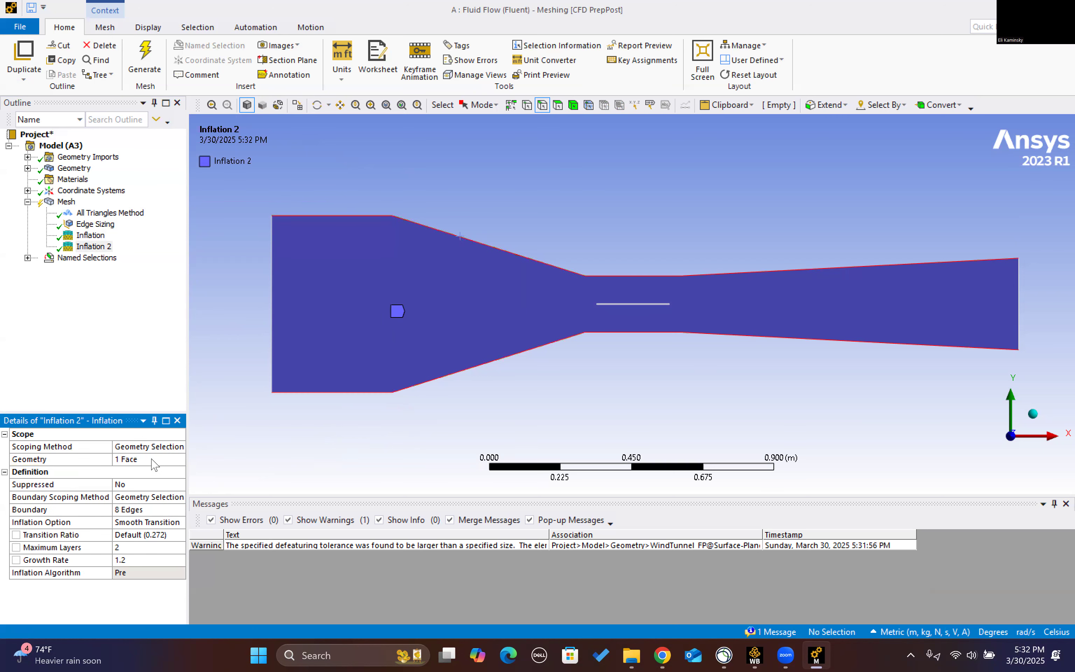
pyautogui.click(128, 547)
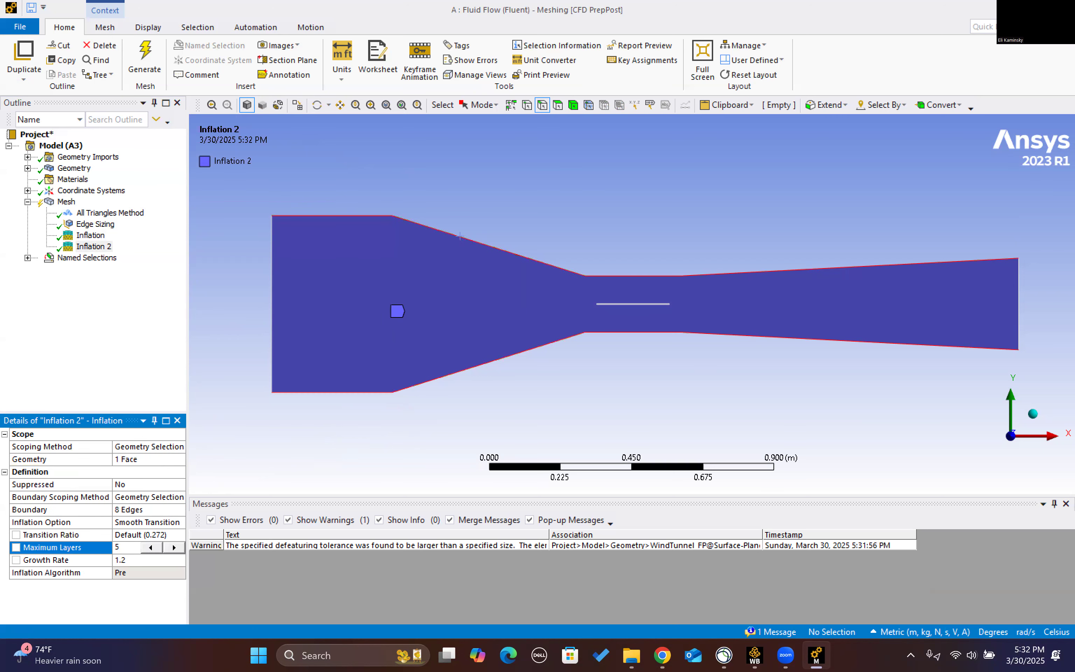
pyautogui.click(145, 60)
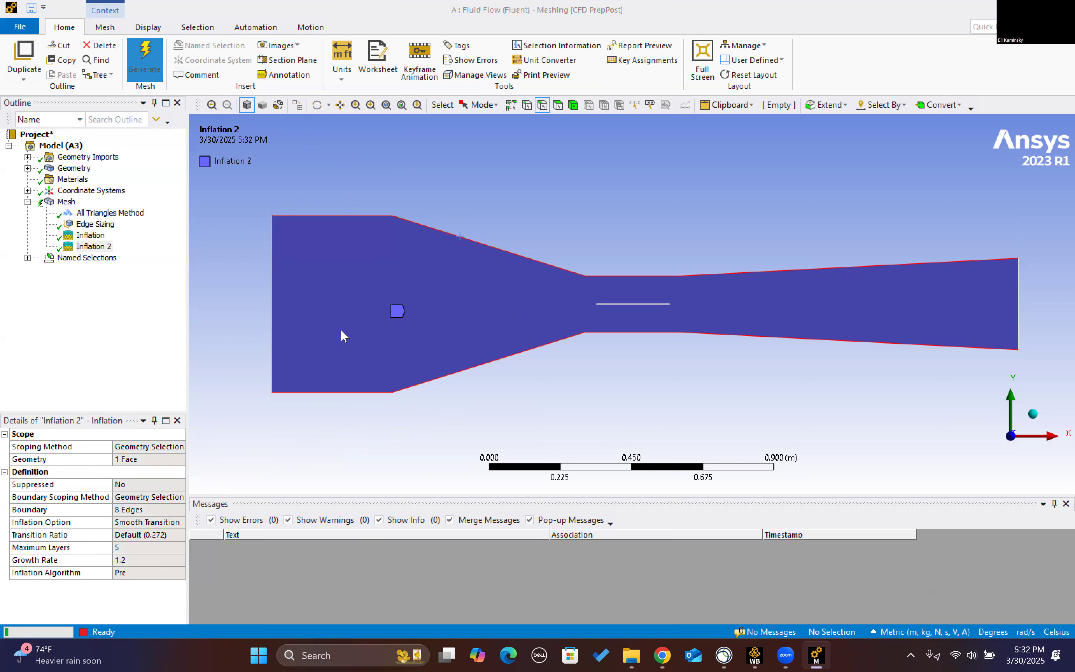
pyautogui.click(67, 202)
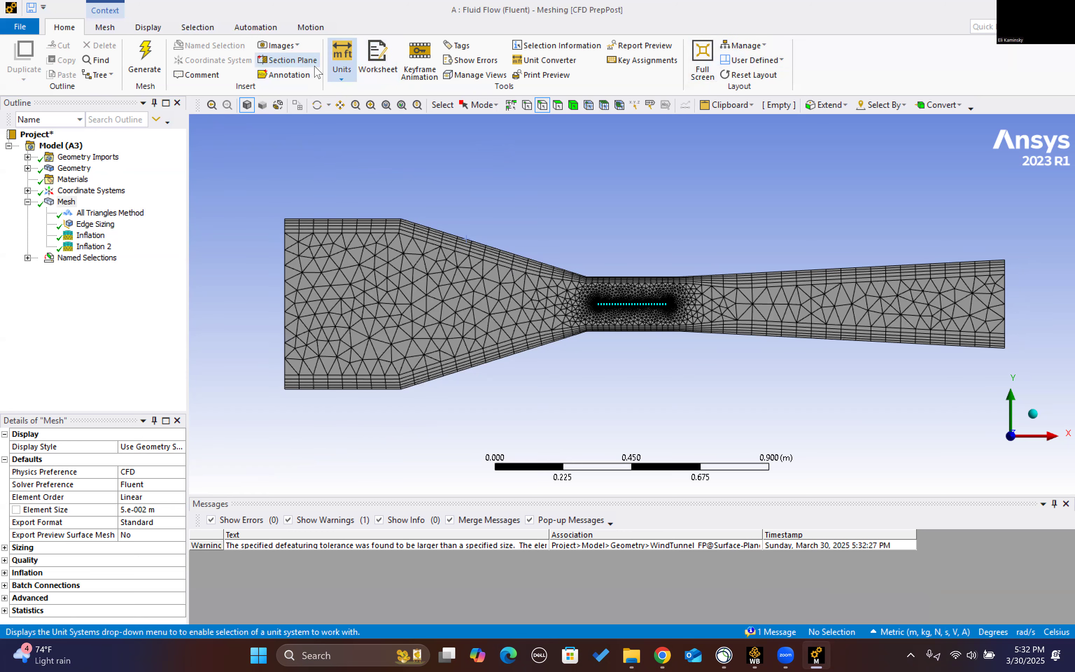
# Switch the unit system to U.S. Customary (ft, lbm, lbf, °F, s, V, A) and close the meshing editor
pyautogui.click(342, 63)
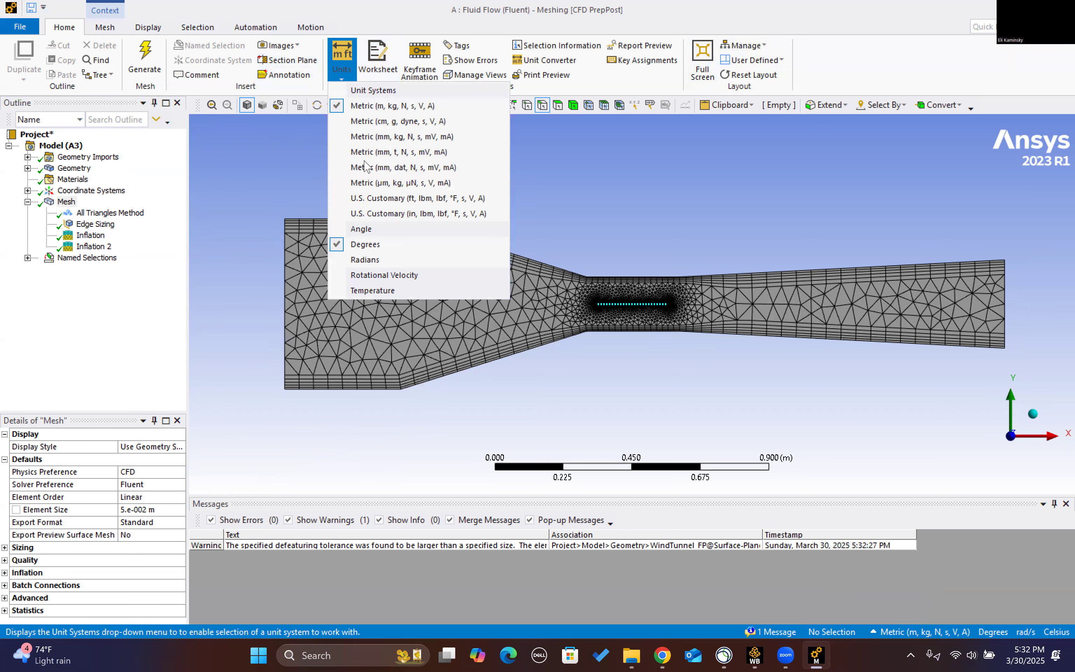
pyautogui.click(418, 198)
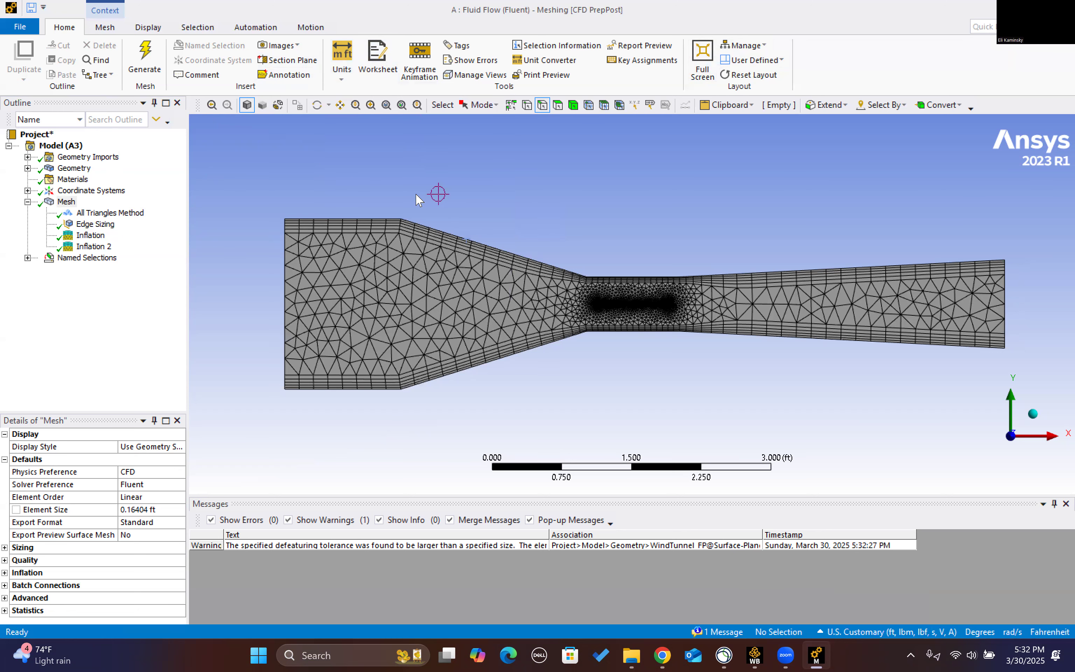
pyautogui.hotkey('alt', 'F4')
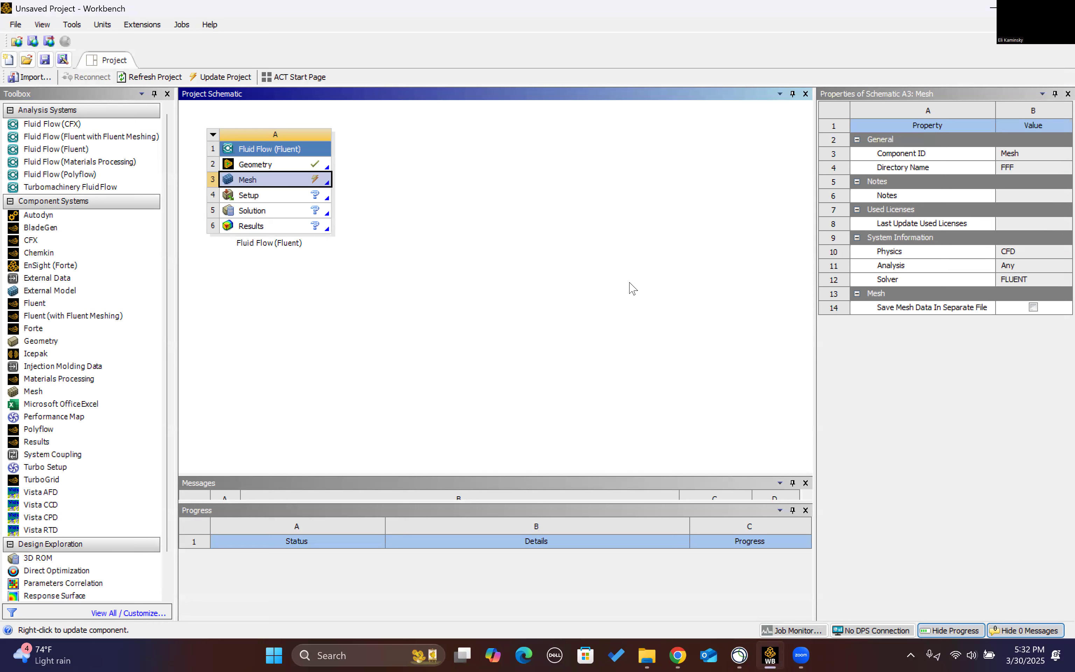
# Update the Mesh component of the Fluid Flow (Fluent) system in Workbench and refresh its Setup component
pyautogui.rightClick(265, 178)
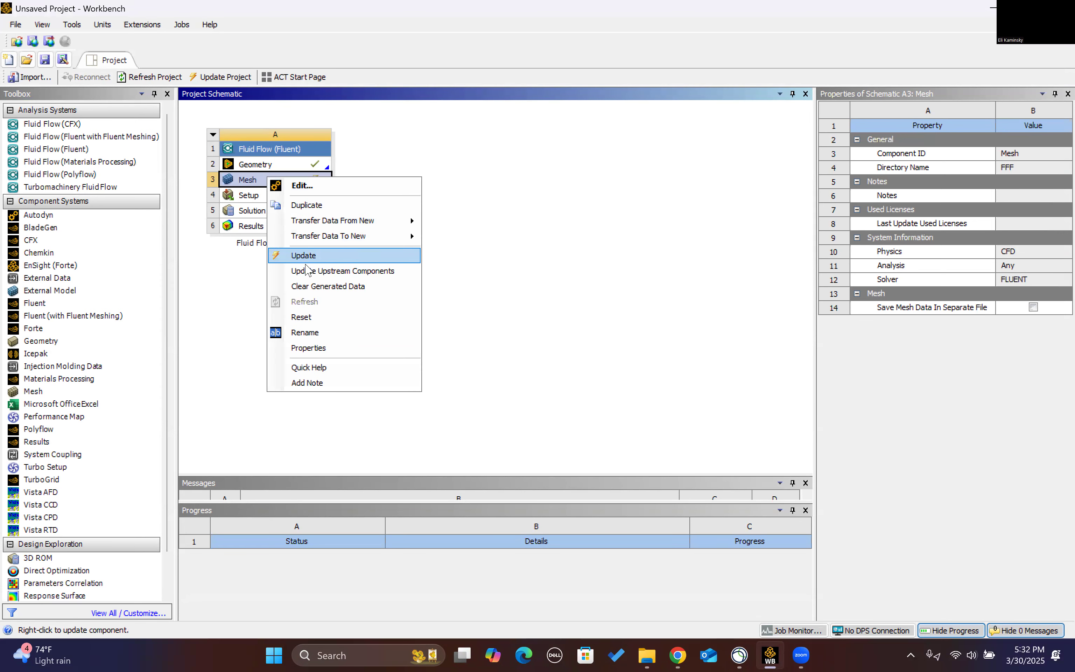
pyautogui.click(307, 255)
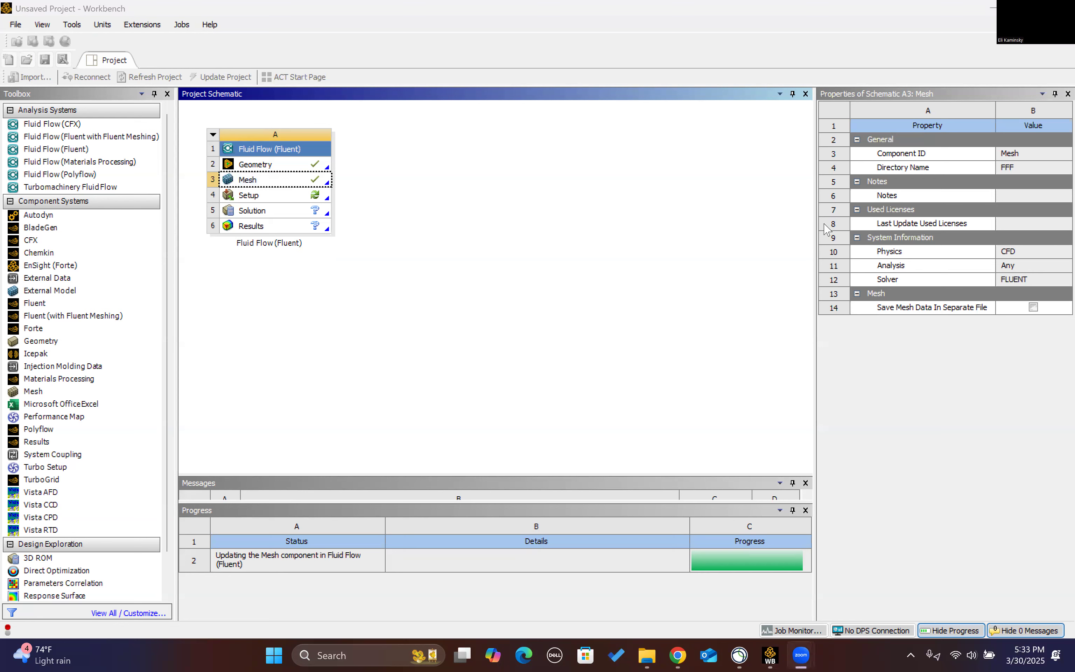
pyautogui.click(365, 297)
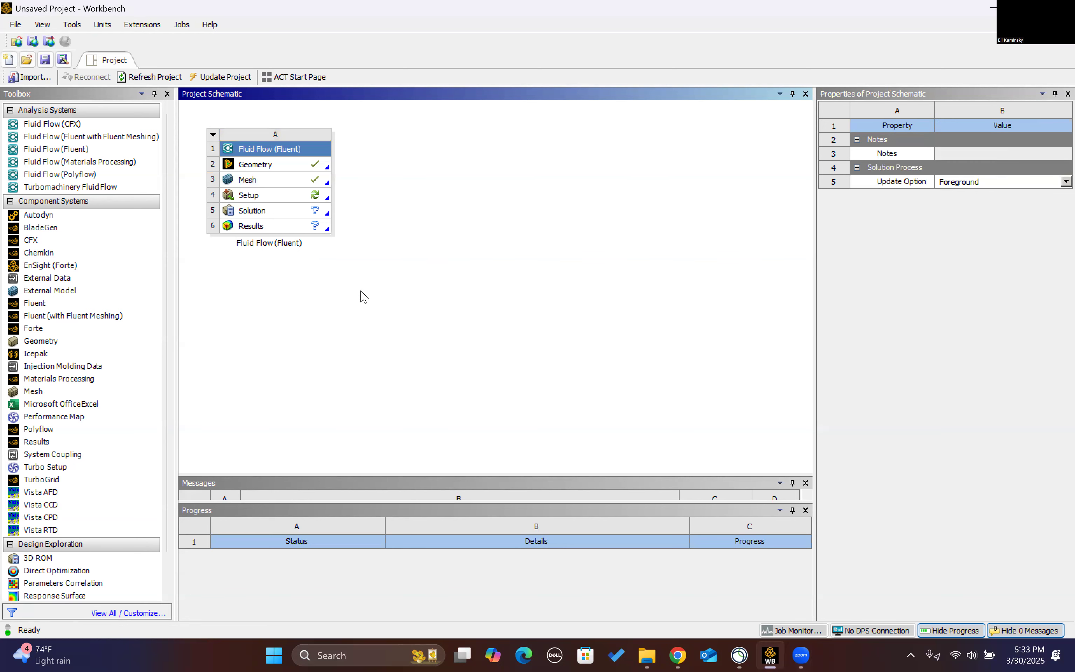
pyautogui.click(266, 197)
pyautogui.rightClick(266, 198)
pyautogui.click(328, 380)
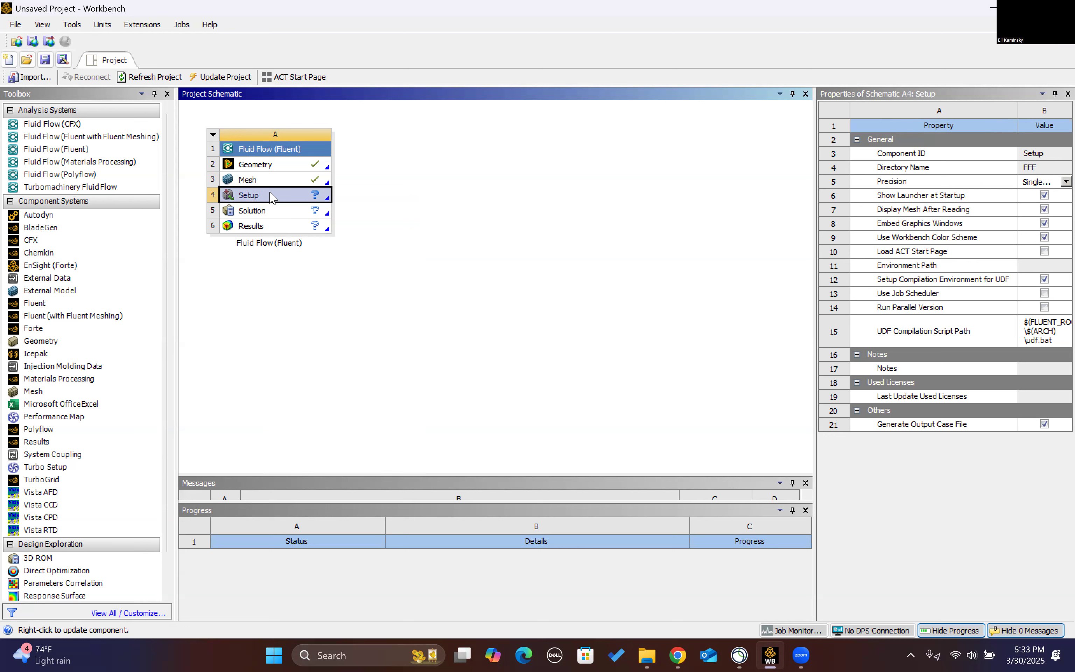
# Launch Fluent from the Setup component with double precision enabled, checking the launcher's general options before starting
pyautogui.doubleClick(256, 200)
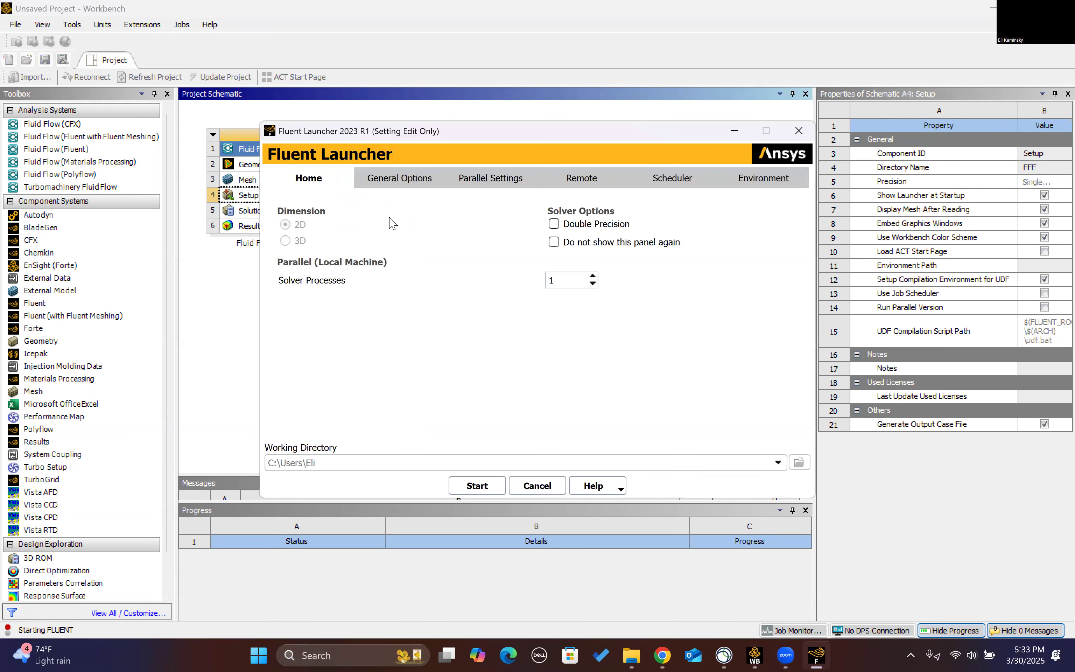
pyautogui.click(556, 225)
pyautogui.click(402, 183)
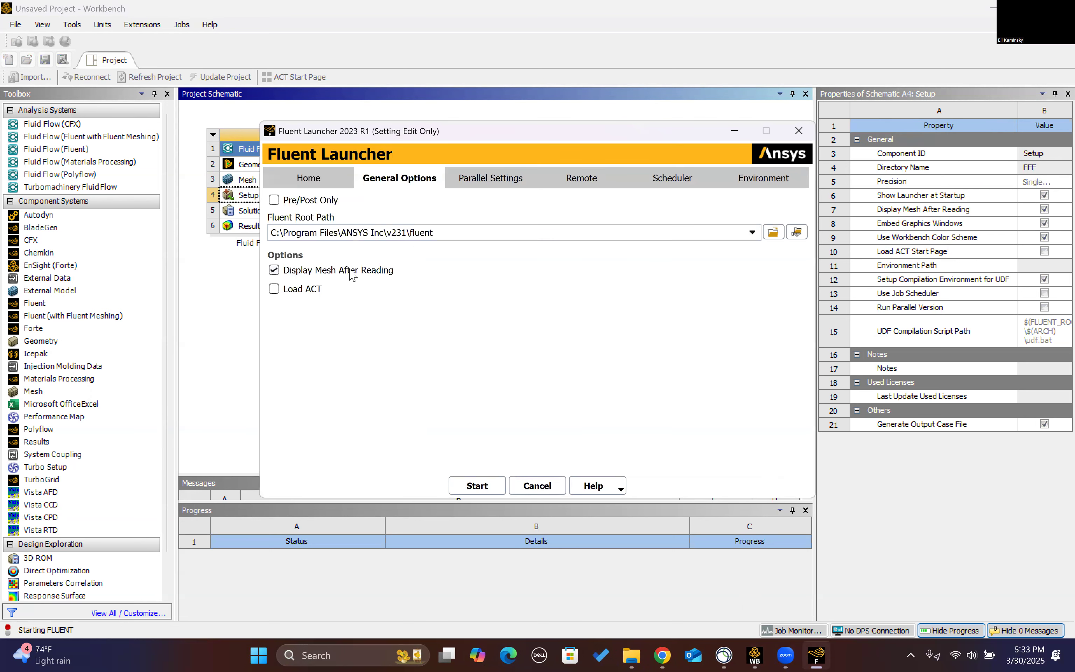
pyautogui.click(316, 180)
pyautogui.click(479, 486)
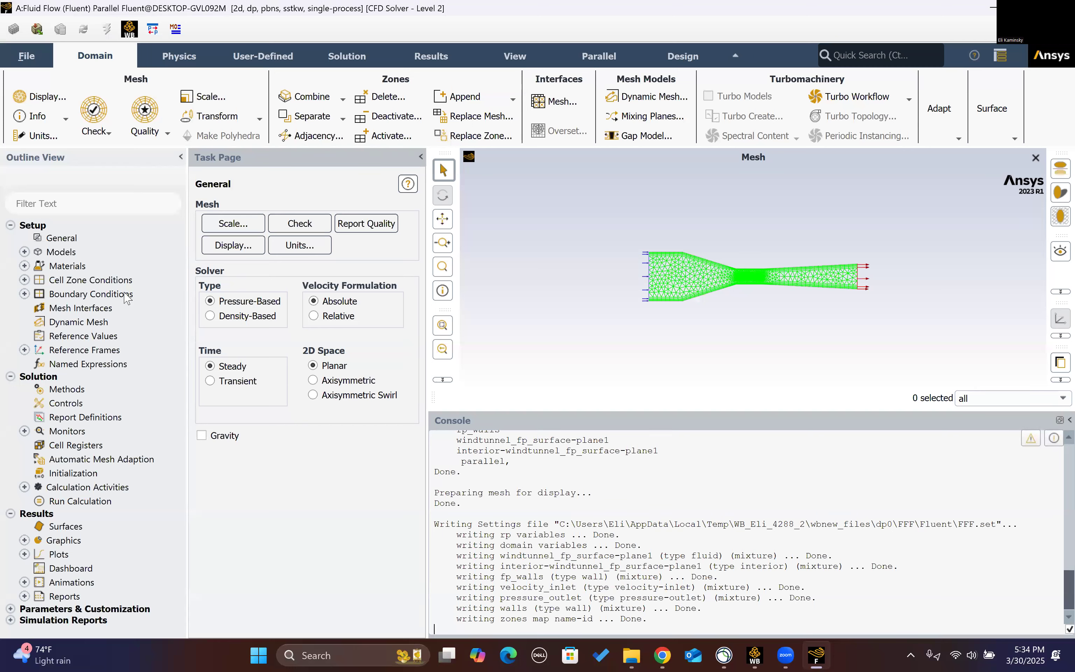
# Set the viscous model to standard k-epsilon (2 eqn) with Enhanced Wall Treatment and Pressure Gradient Effects enabled
pyautogui.click(24, 266)
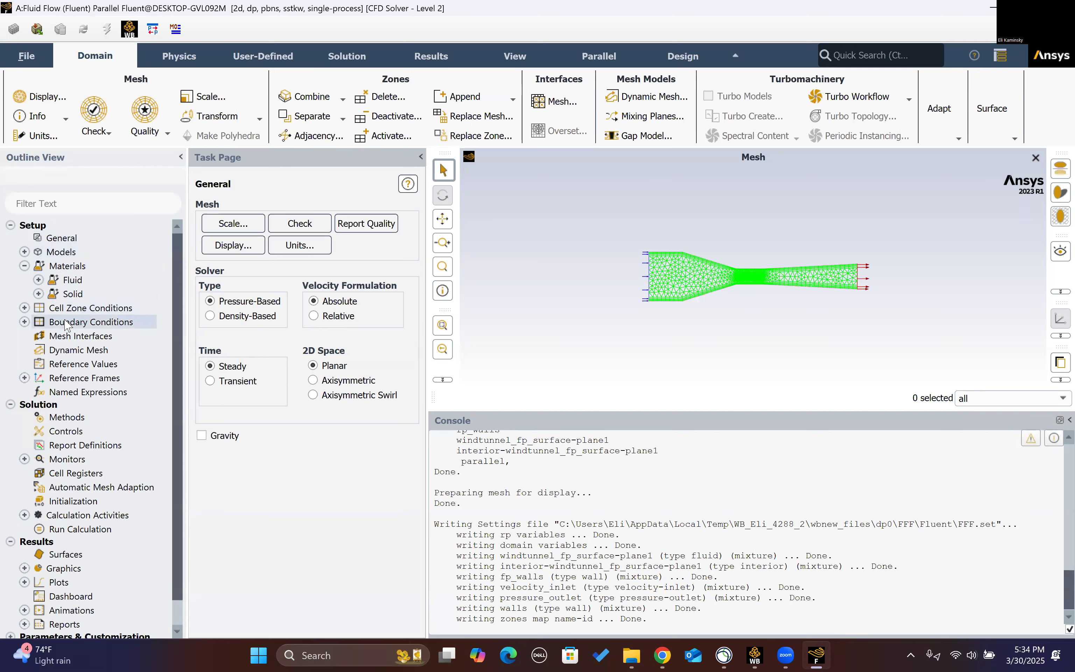
pyautogui.click(38, 280)
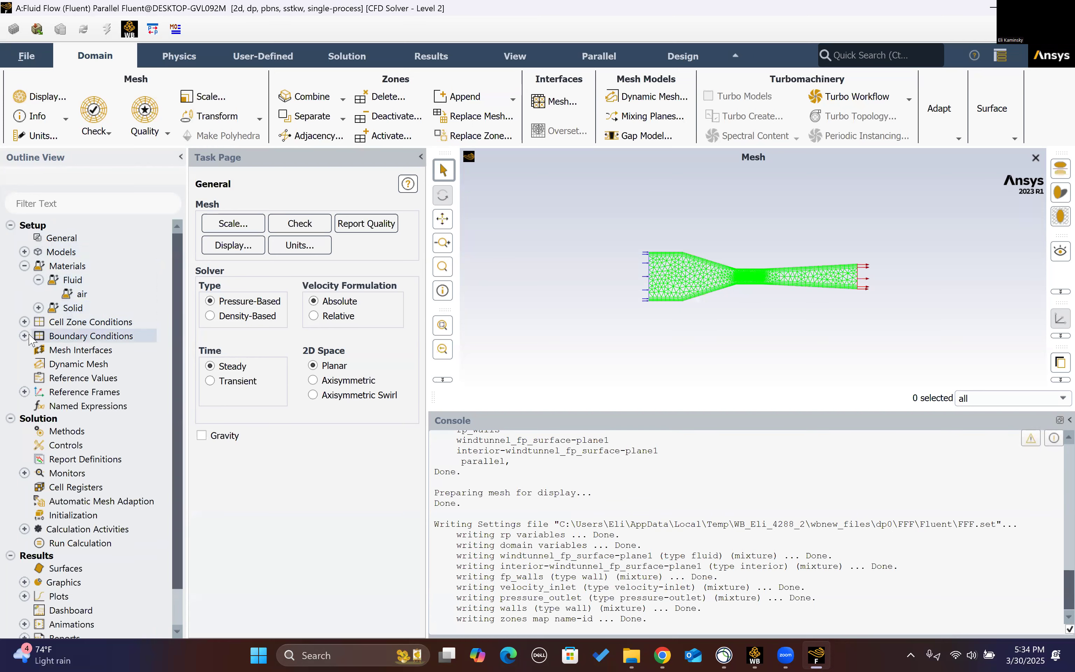
pyautogui.click(24, 252)
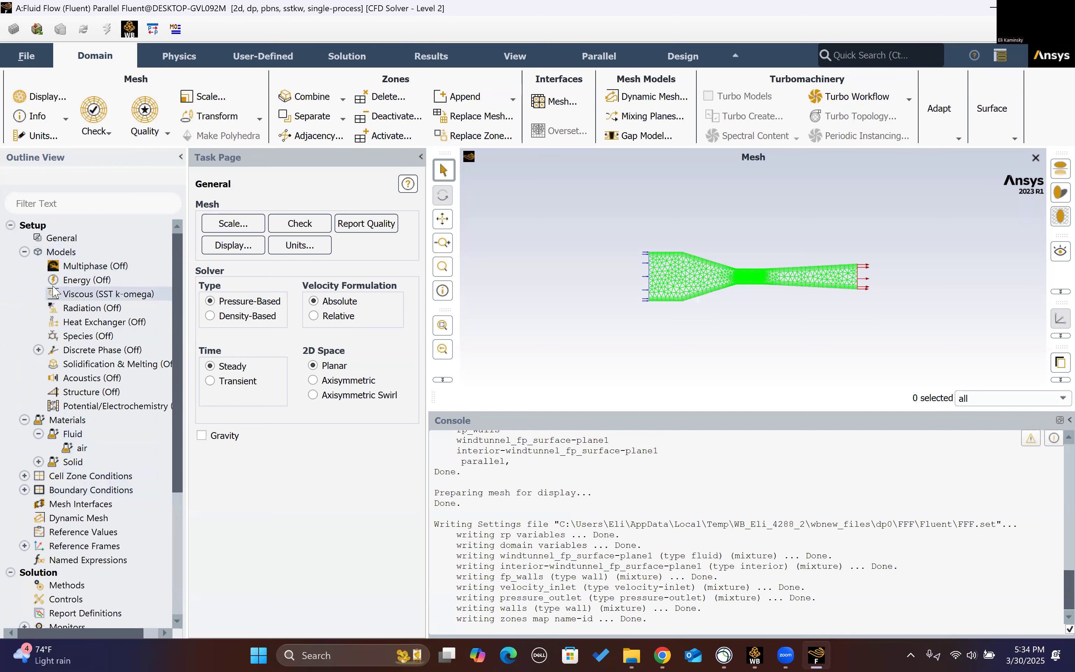
pyautogui.doubleClick(107, 294)
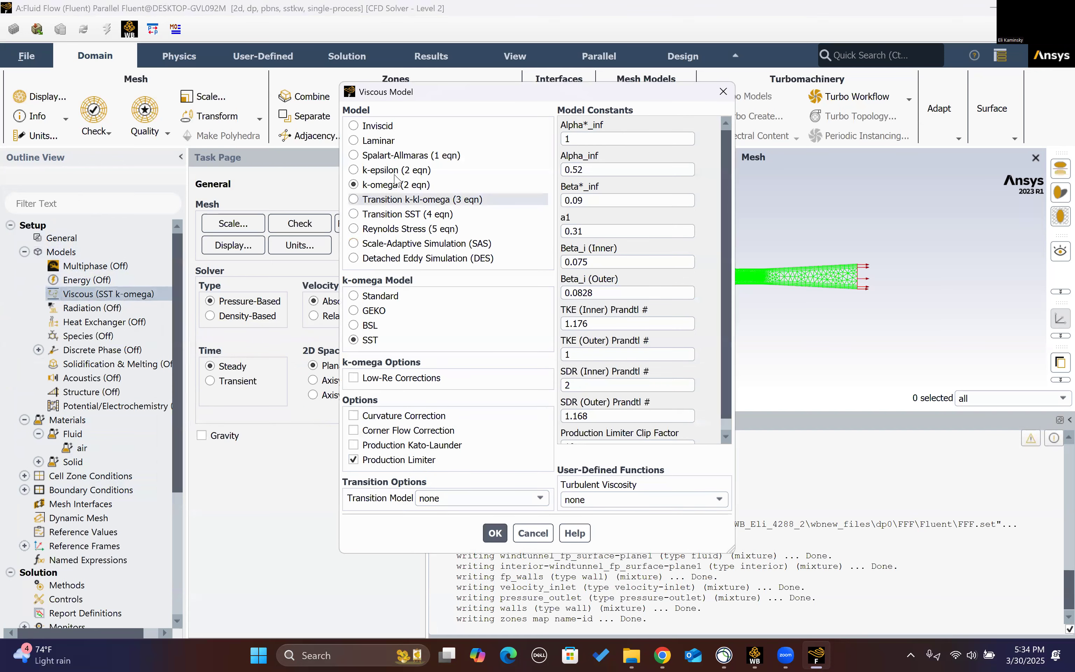
pyautogui.click(397, 170)
pyautogui.click(387, 407)
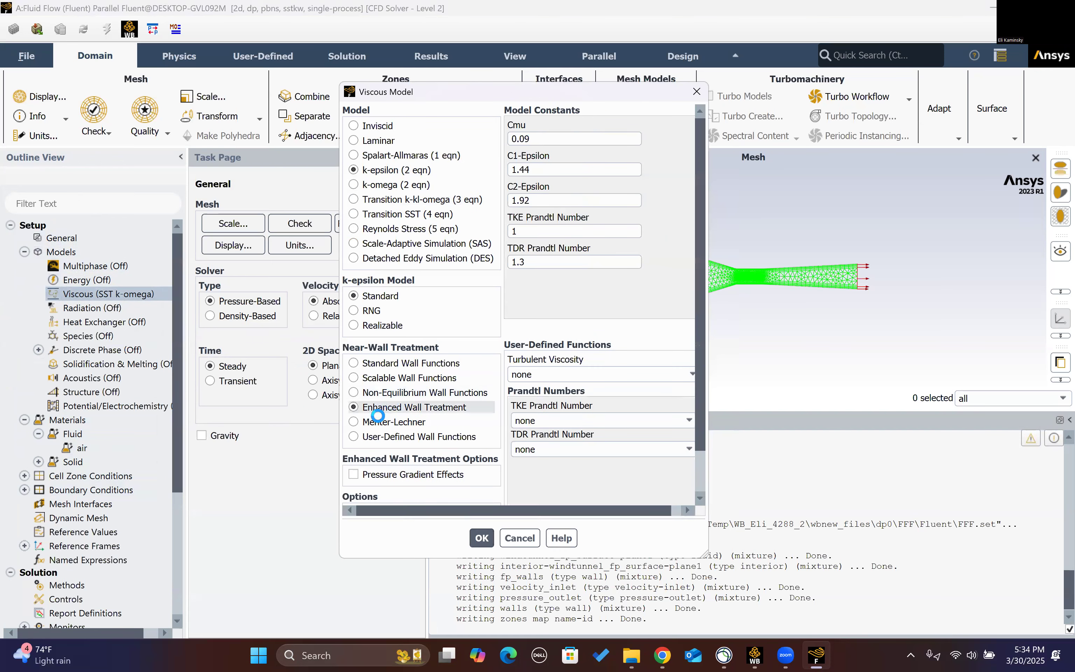
pyautogui.click(354, 474)
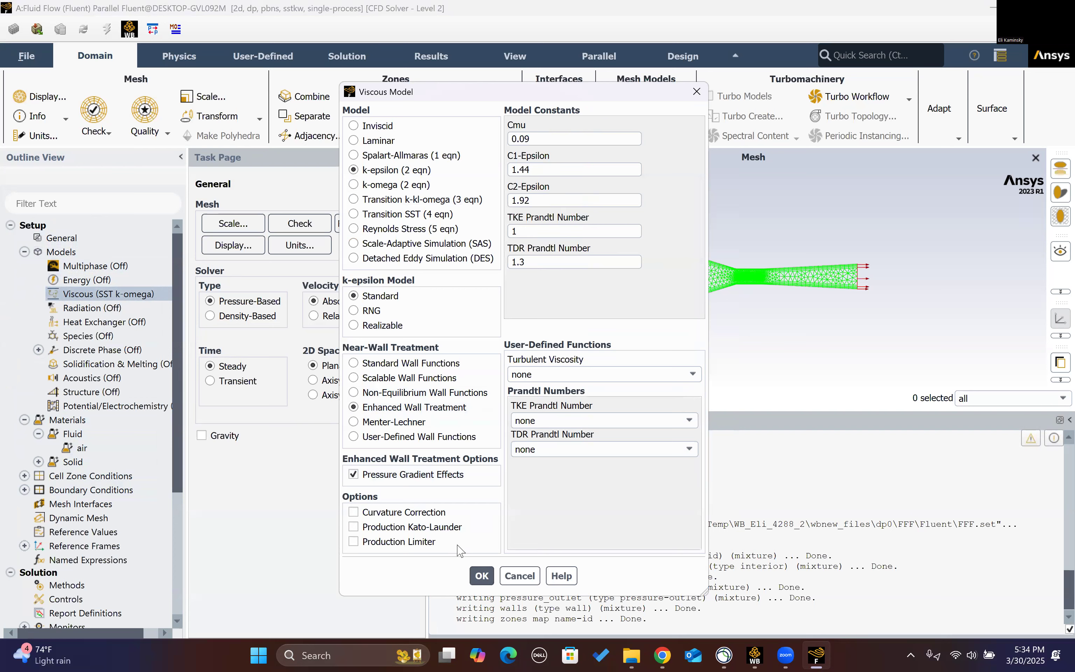
pyautogui.click(482, 576)
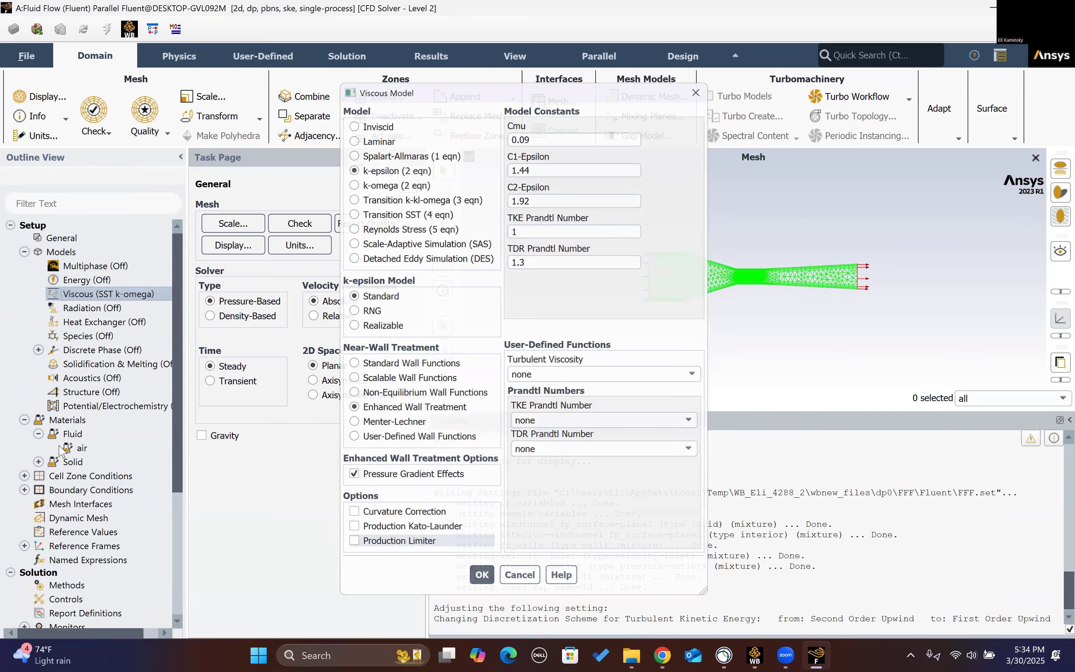
# Set the velocity magnitude of the velocity_inlet boundary to 1.9351 m/s and apply it
pyautogui.scroll(-2, 63, 449)
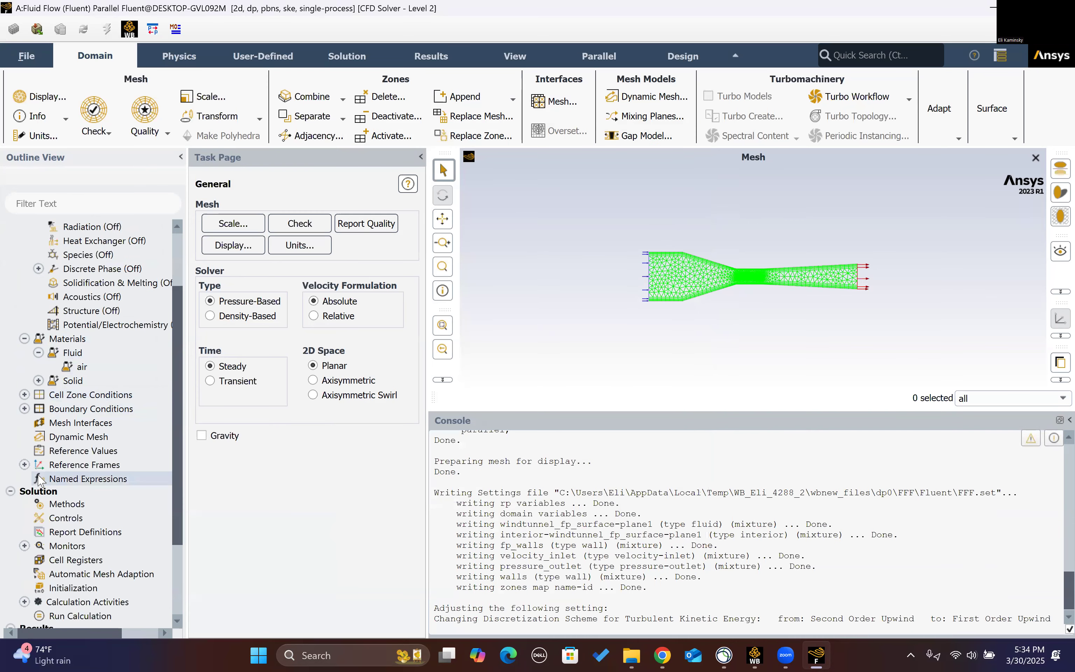
pyautogui.click(25, 395)
pyautogui.click(25, 423)
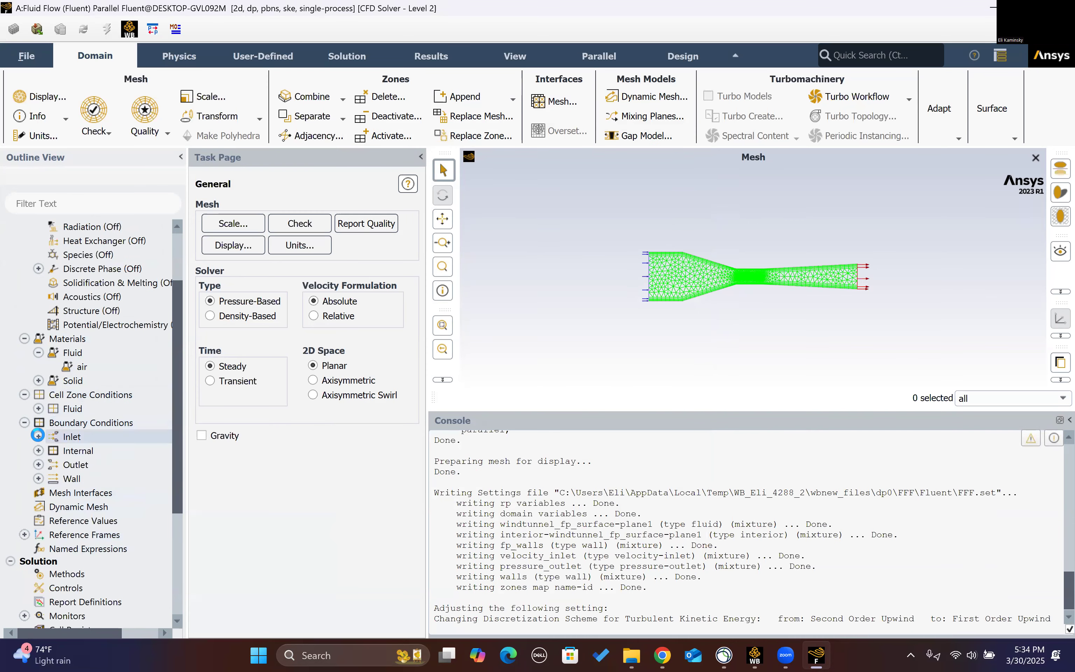
pyautogui.click(38, 437)
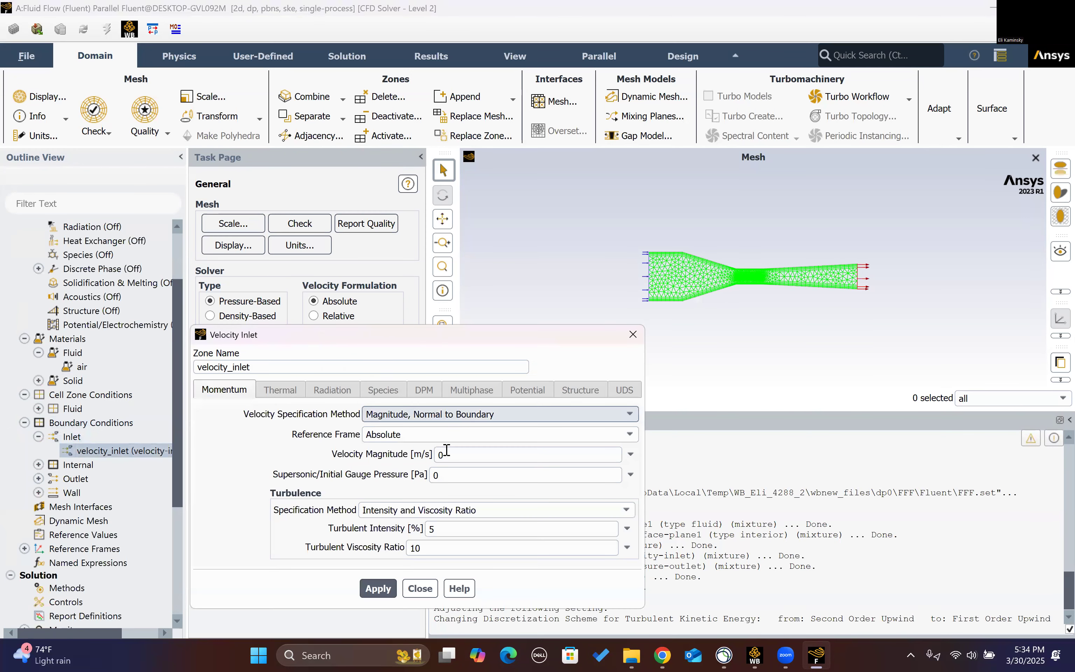
pyautogui.click(449, 453)
pyautogui.press('BackSpace')
pyautogui.write('1.9351')
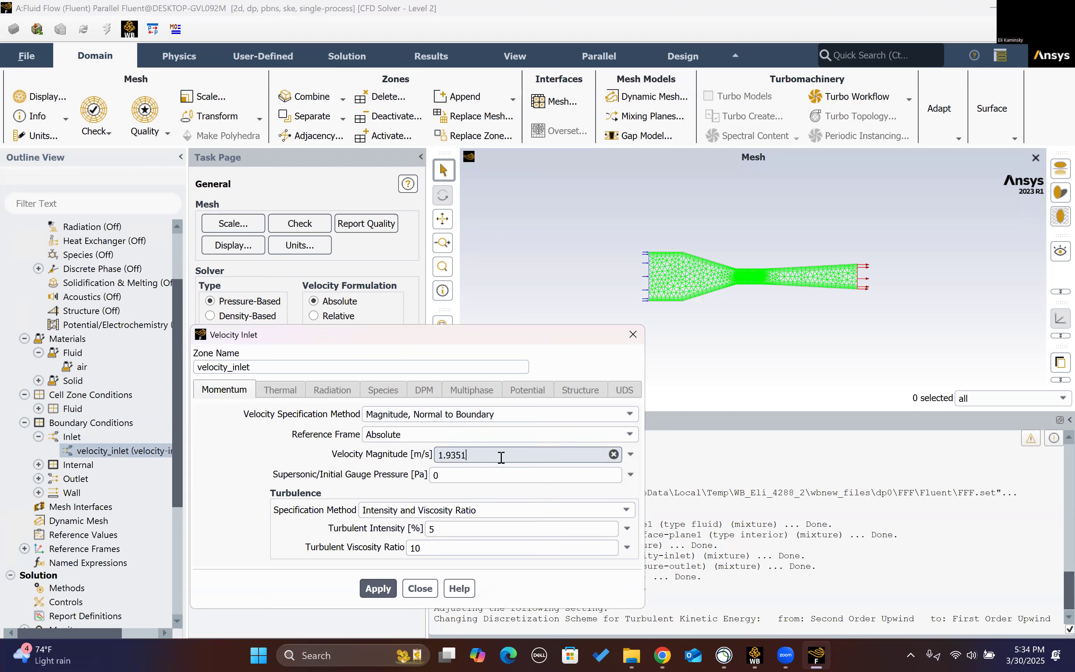
pyautogui.click(452, 491)
pyautogui.click(376, 587)
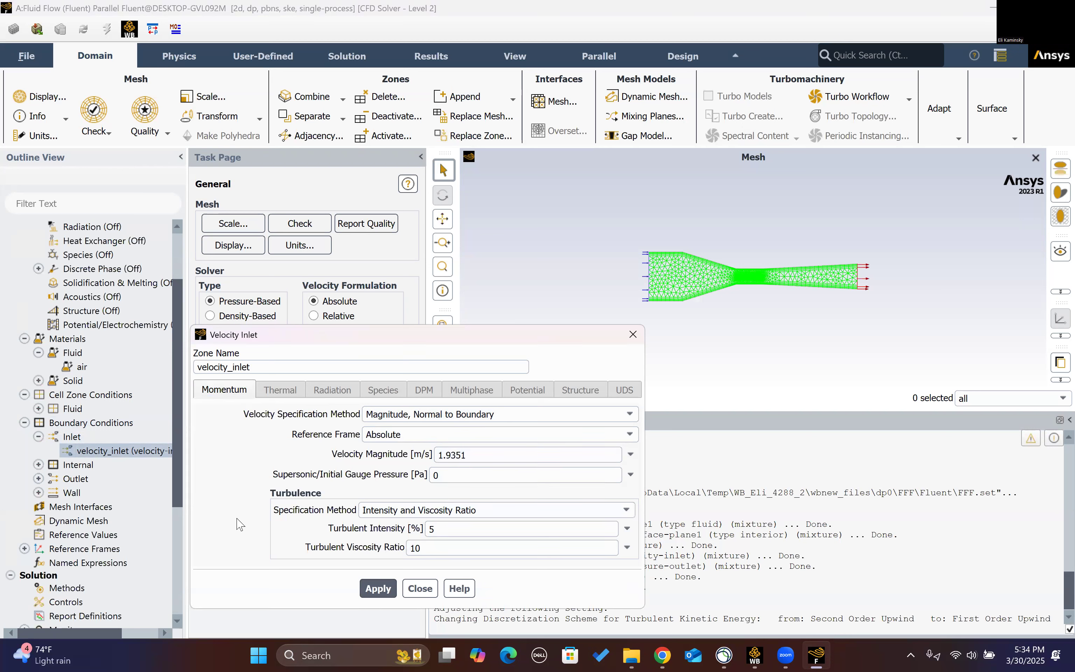
pyautogui.click(418, 588)
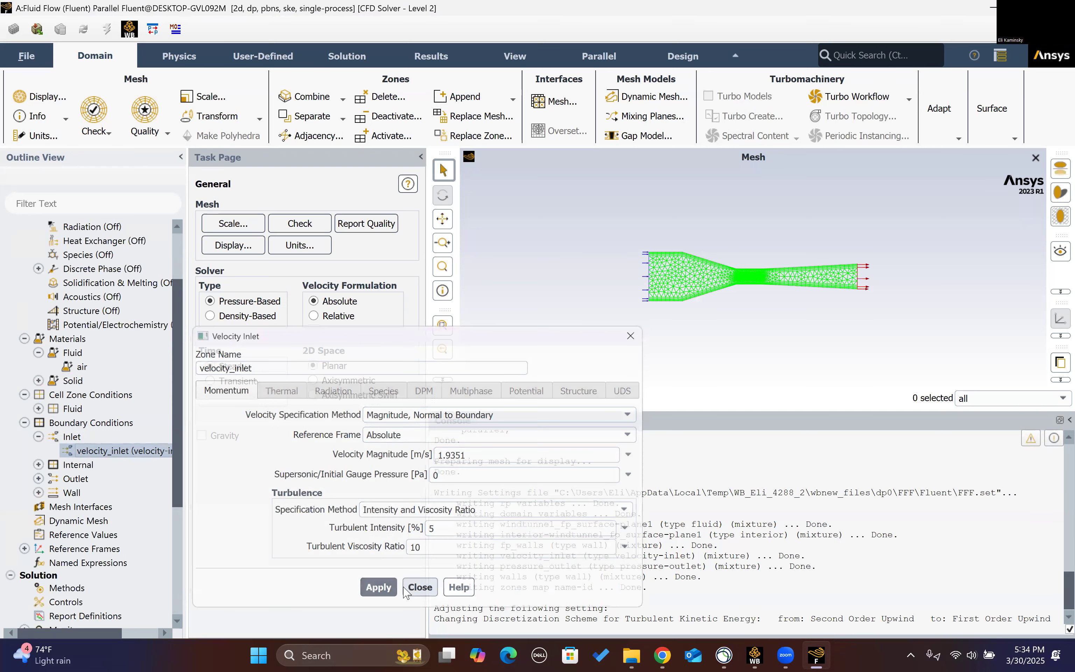
pyautogui.scroll(-2, 108, 473)
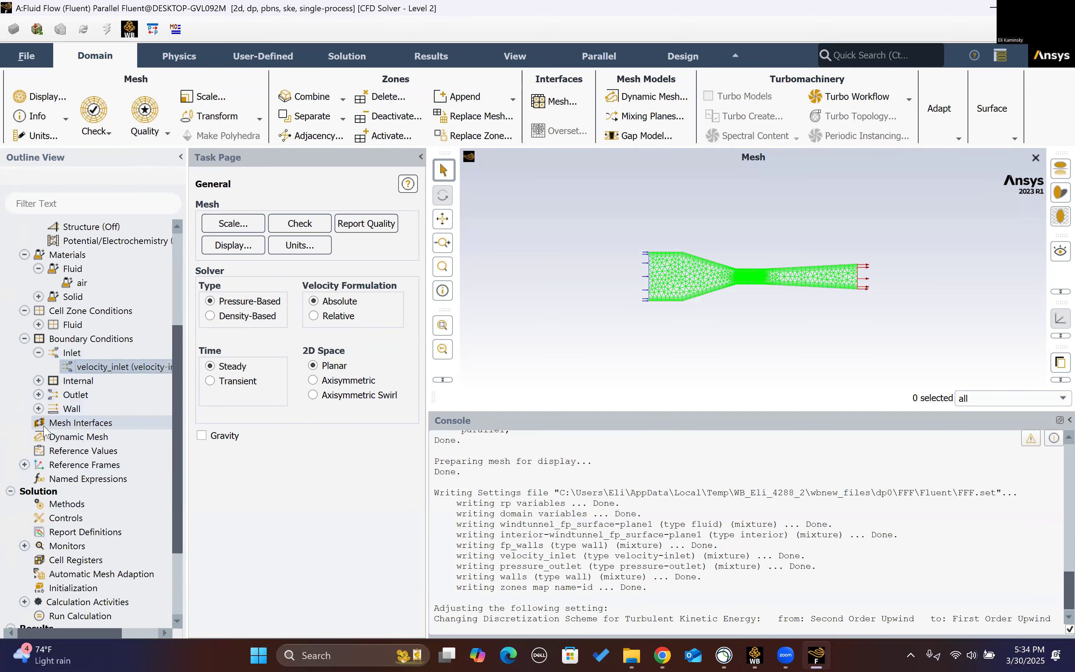
pyautogui.click(24, 465)
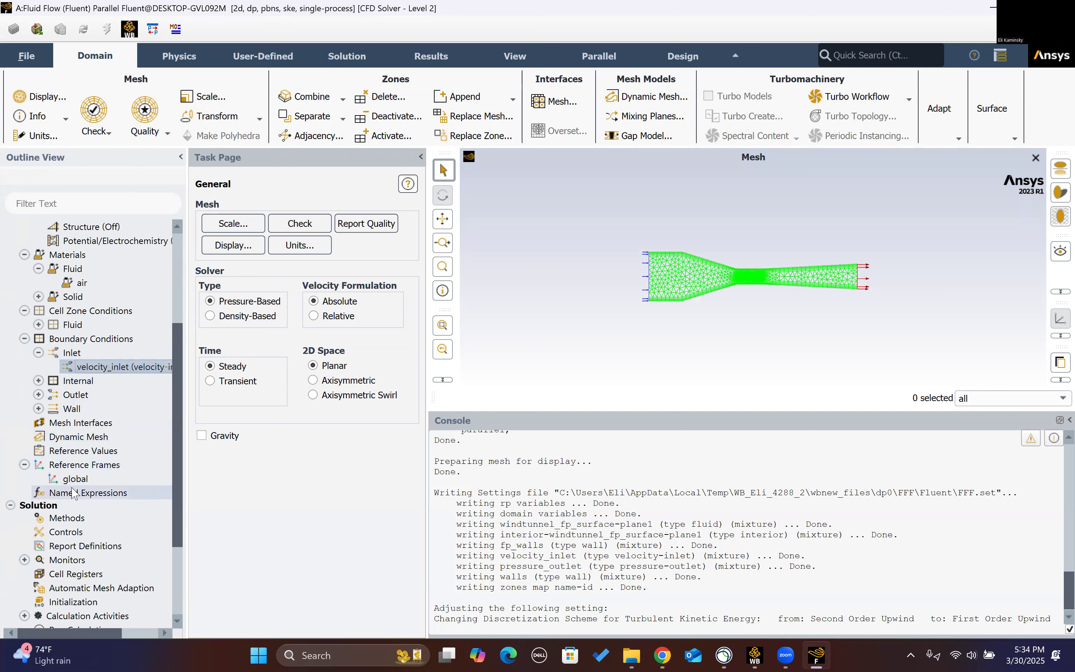
pyautogui.click(71, 478)
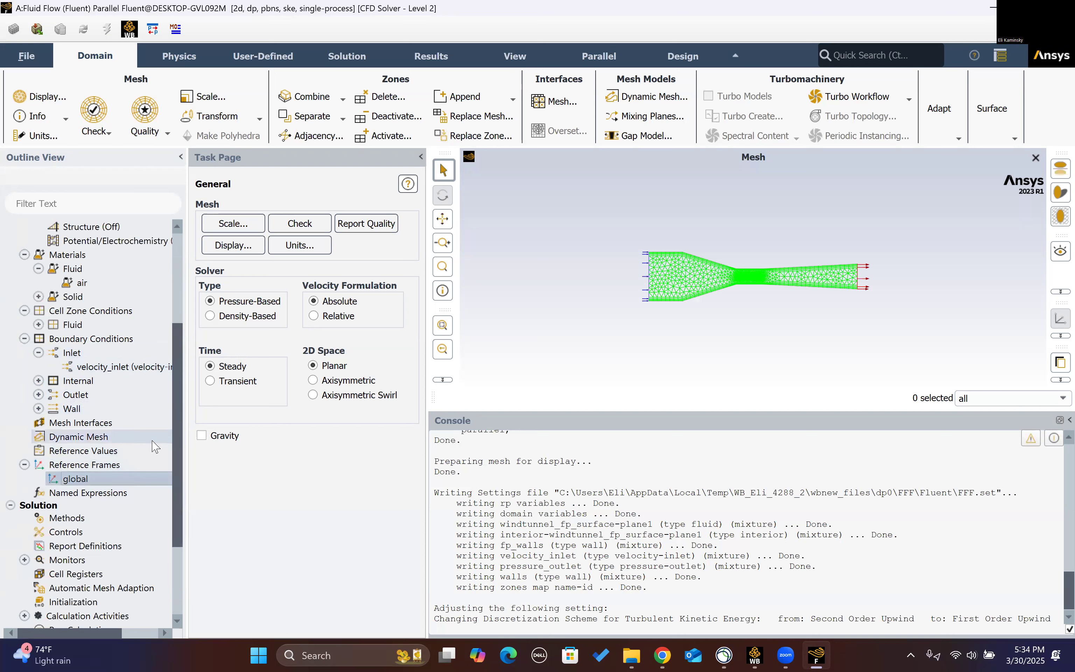
pyautogui.scroll(-3, 111, 436)
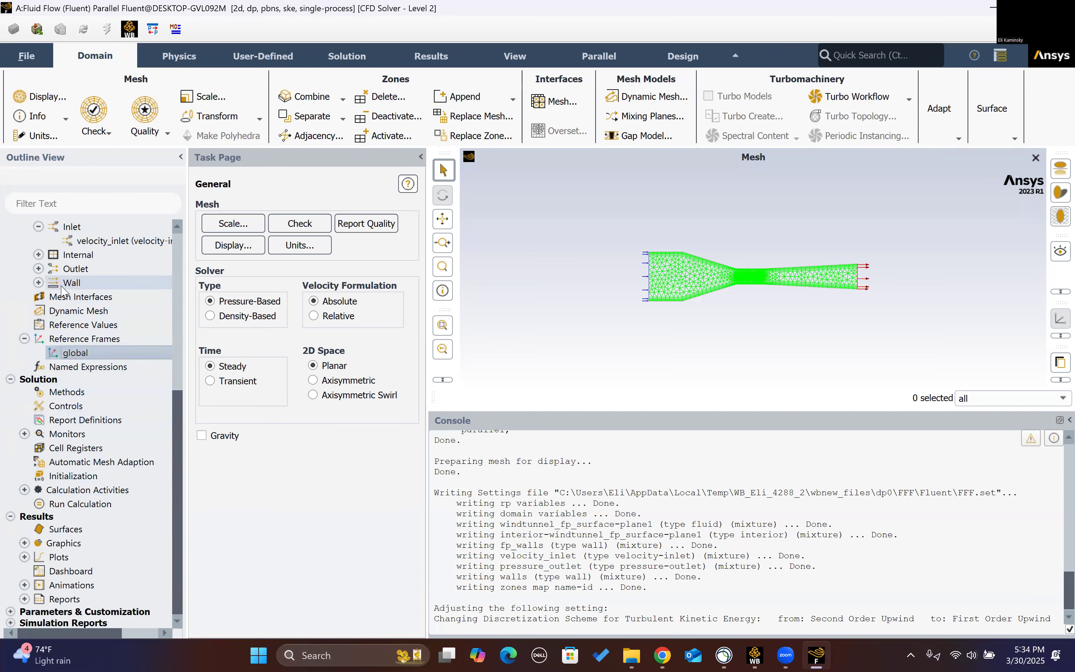
pyautogui.click(25, 433)
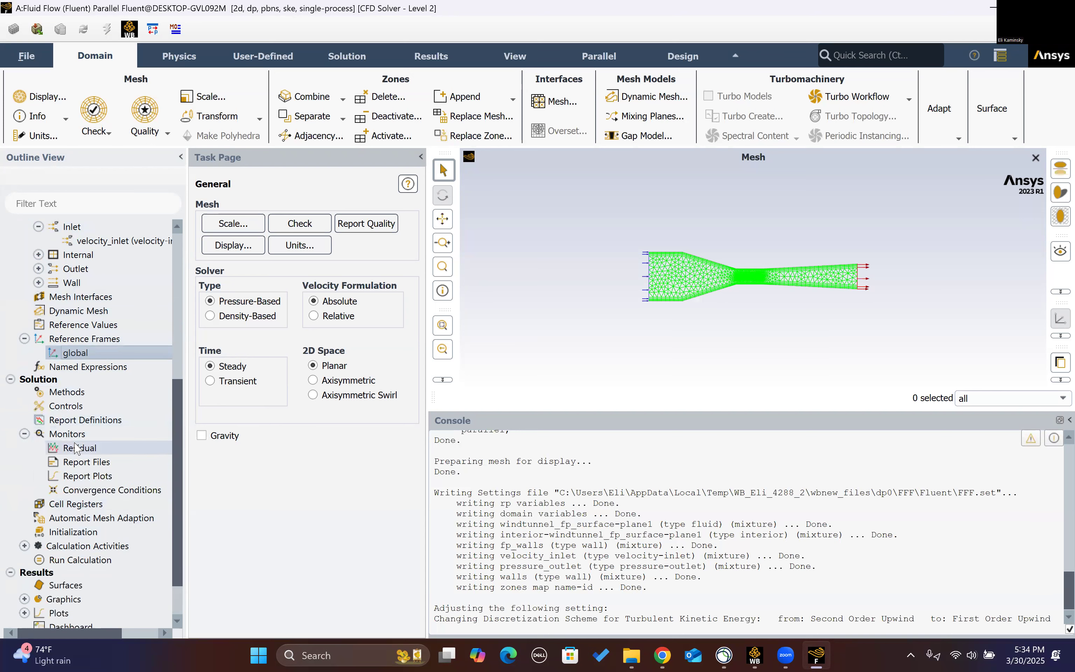
# Create a drag report definition named drag-force that outputs the drag force on fp_walls, with printing to the console enabled
pyautogui.doubleClick(73, 419)
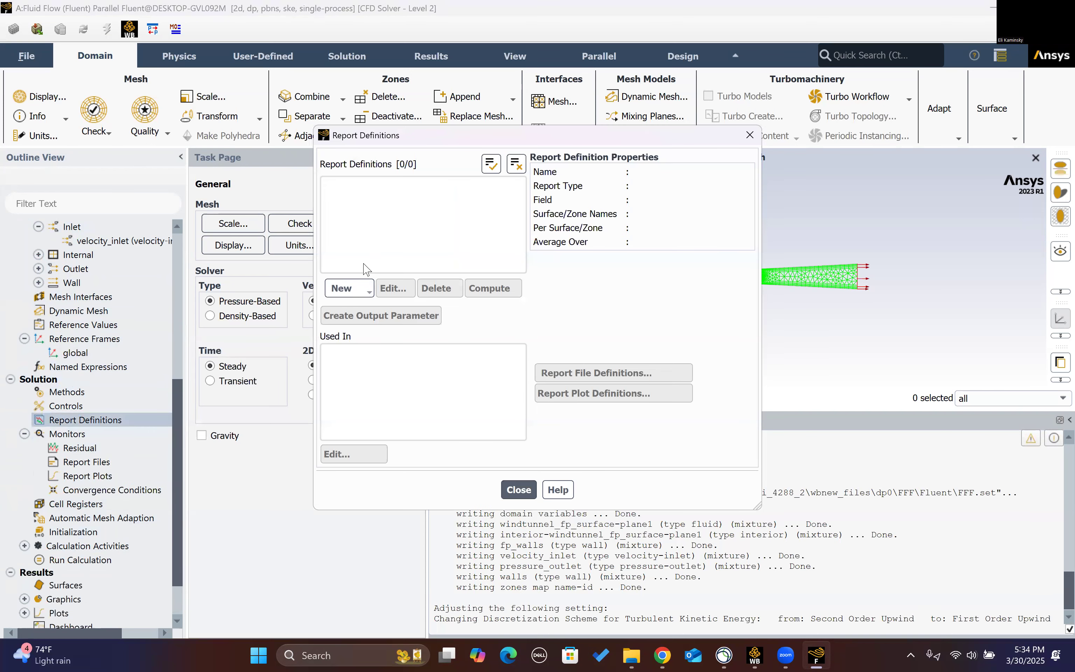
pyautogui.click(365, 288)
pyautogui.moveTo(368, 341)
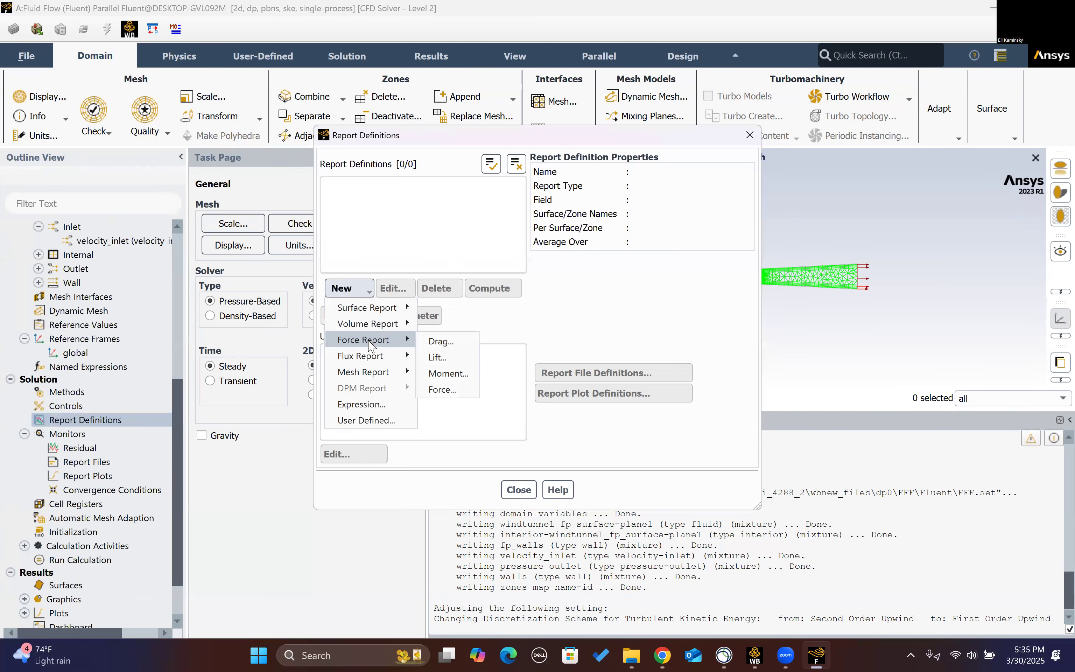
pyautogui.click(444, 339)
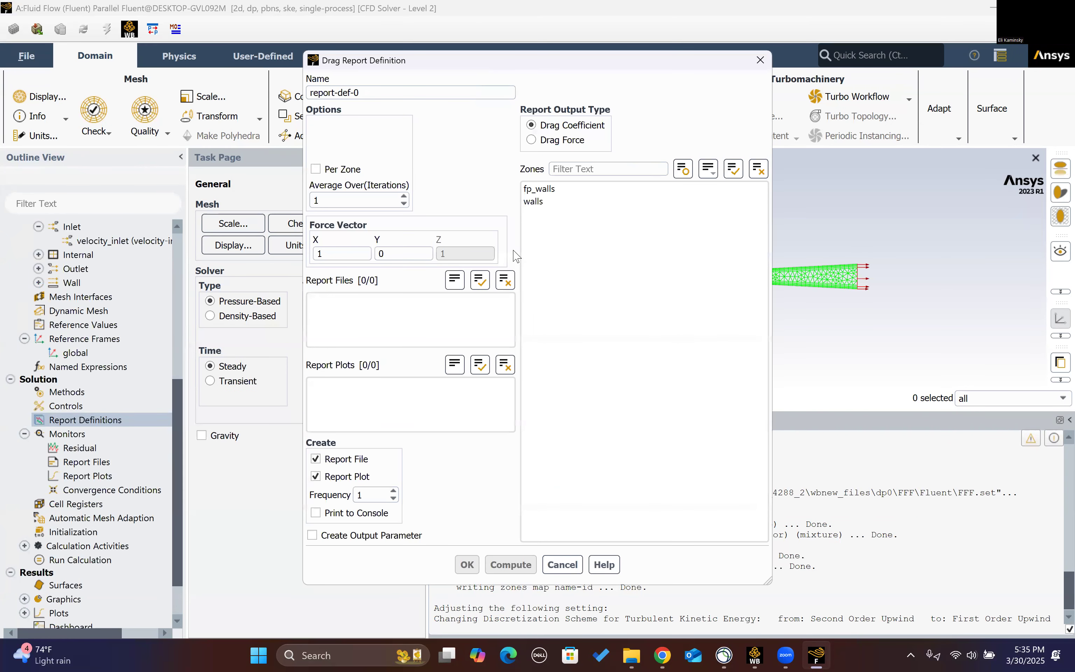
pyautogui.click(547, 140)
pyautogui.click(548, 188)
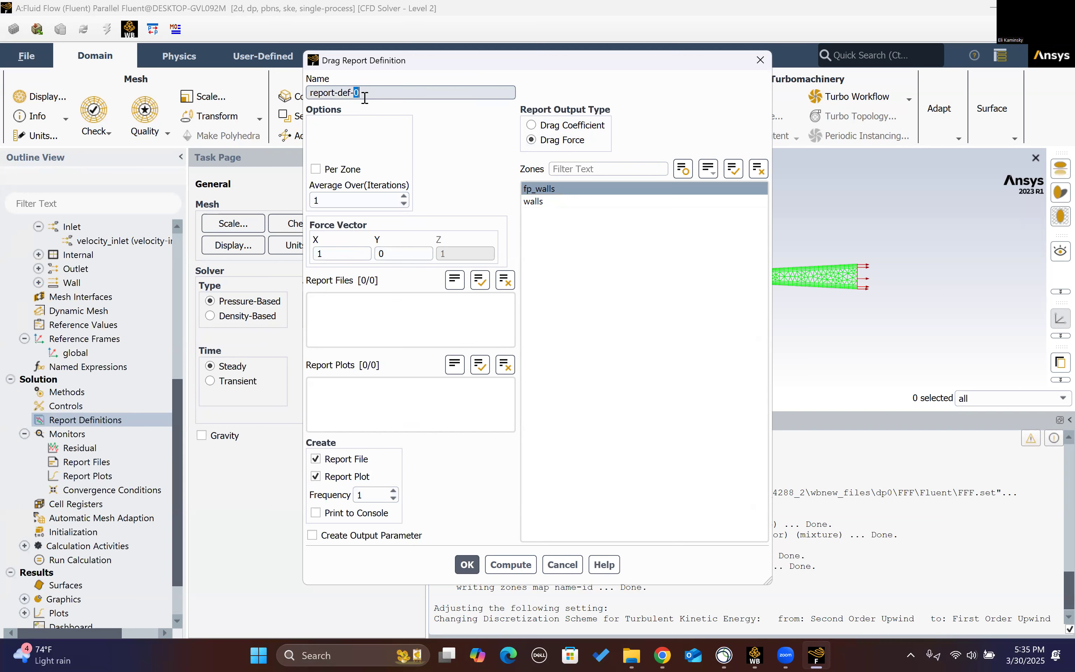
pyautogui.moveTo(366, 102); pyautogui.dragTo(312, 99)
pyautogui.write('dra-')
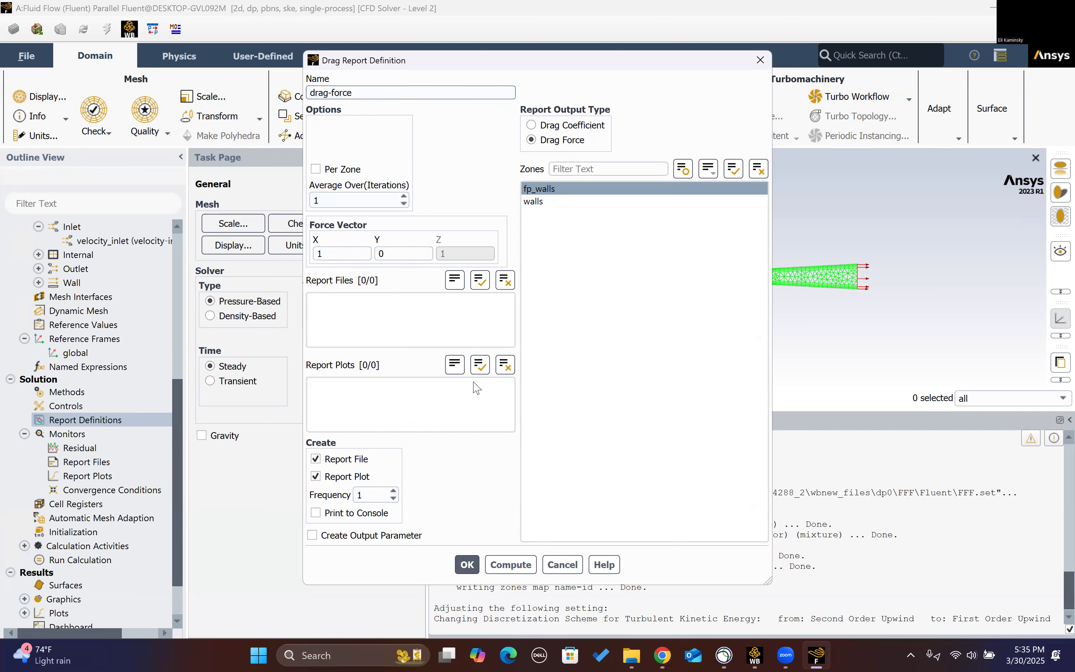
pyautogui.click(372, 514)
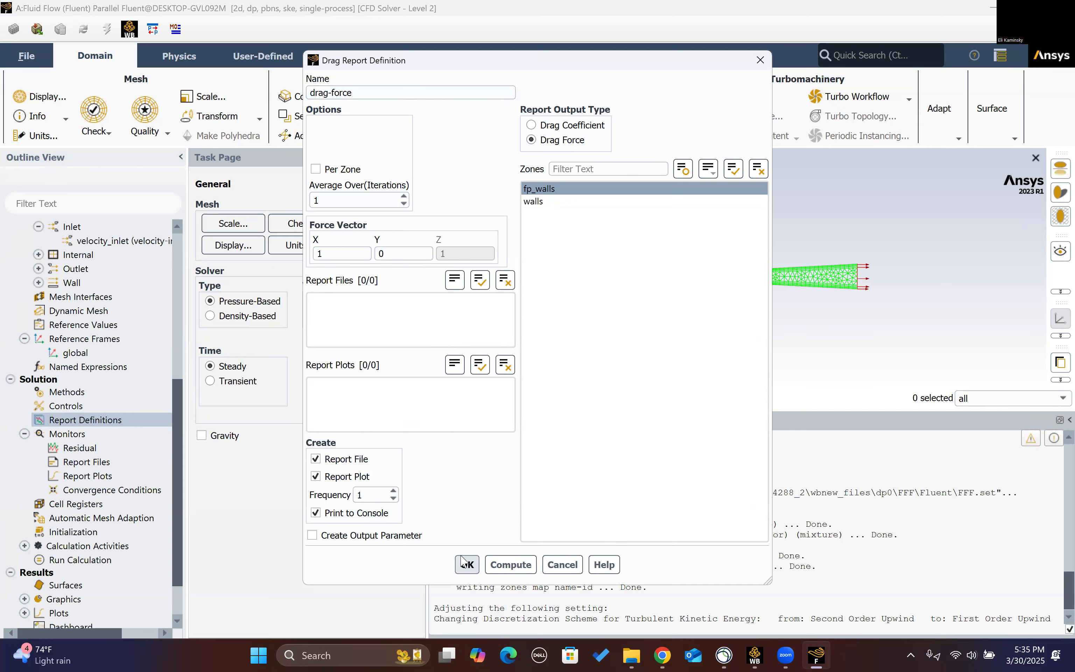
pyautogui.click(467, 565)
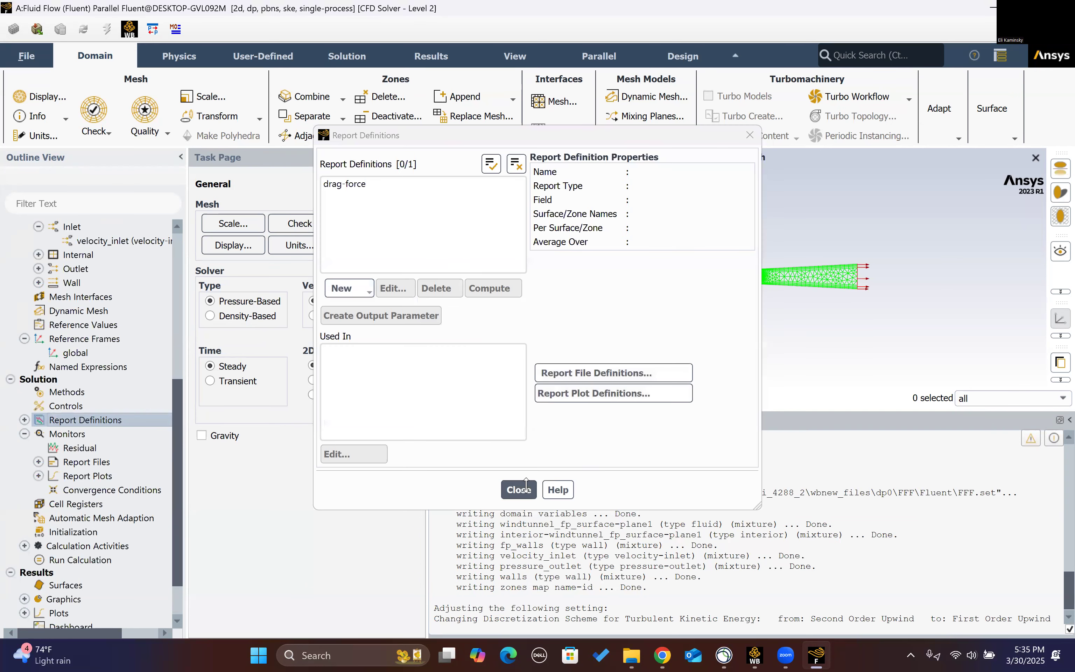
pyautogui.click(351, 184)
pyautogui.click(519, 489)
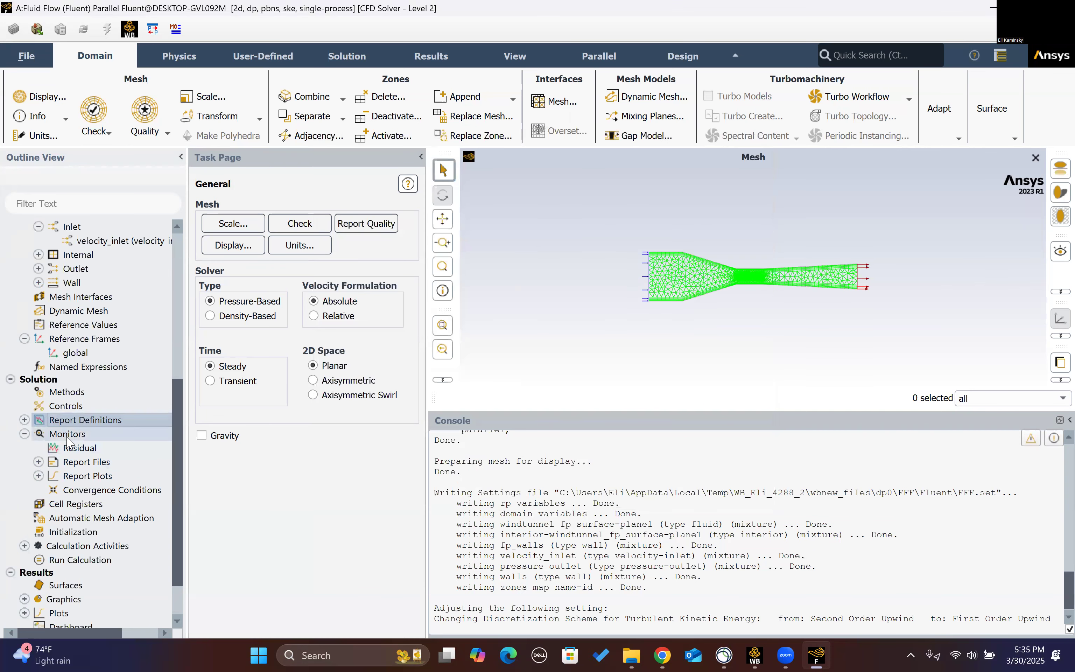
pyautogui.scroll(-2, 70, 440)
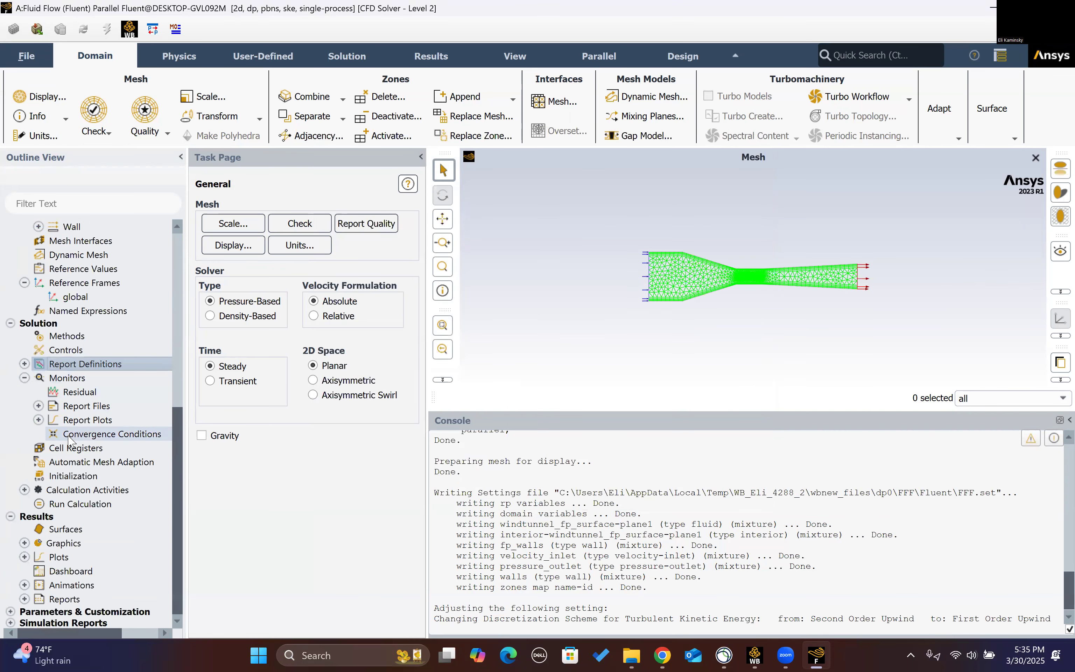
pyautogui.scroll(2, 66, 439)
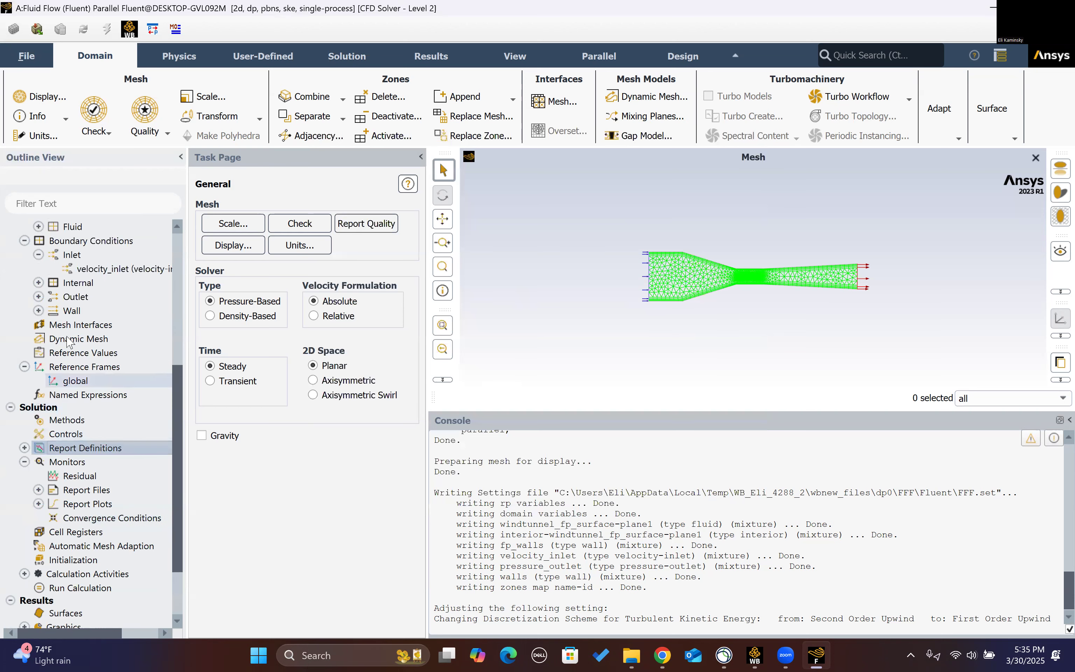
pyautogui.scroll(2, 65, 341)
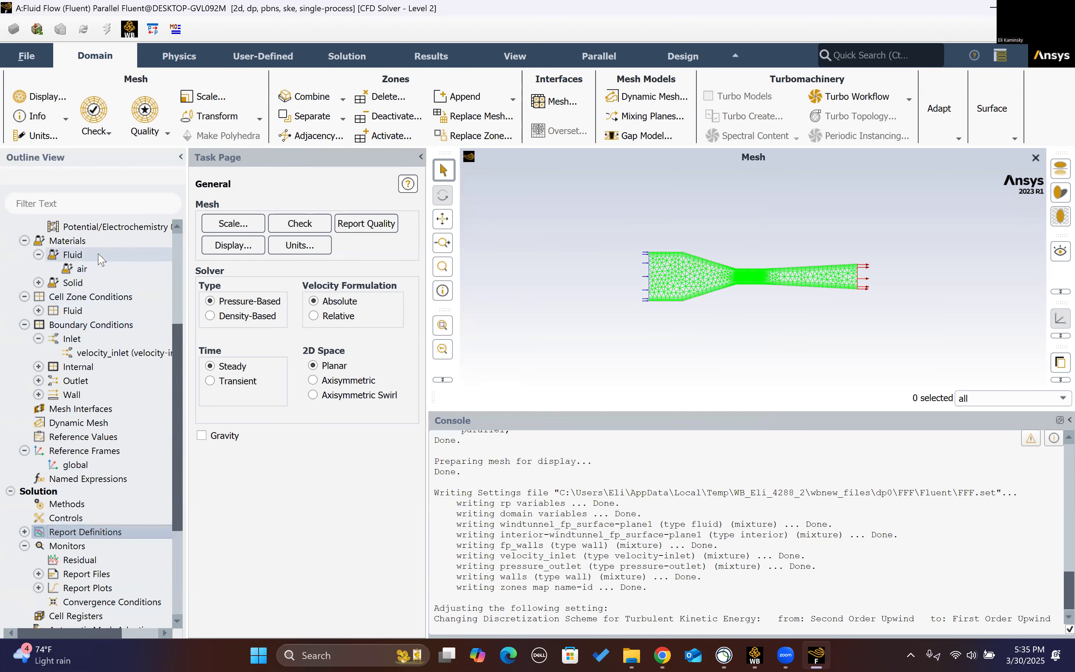
pyautogui.scroll(4, 101, 260)
pyautogui.click(23, 252)
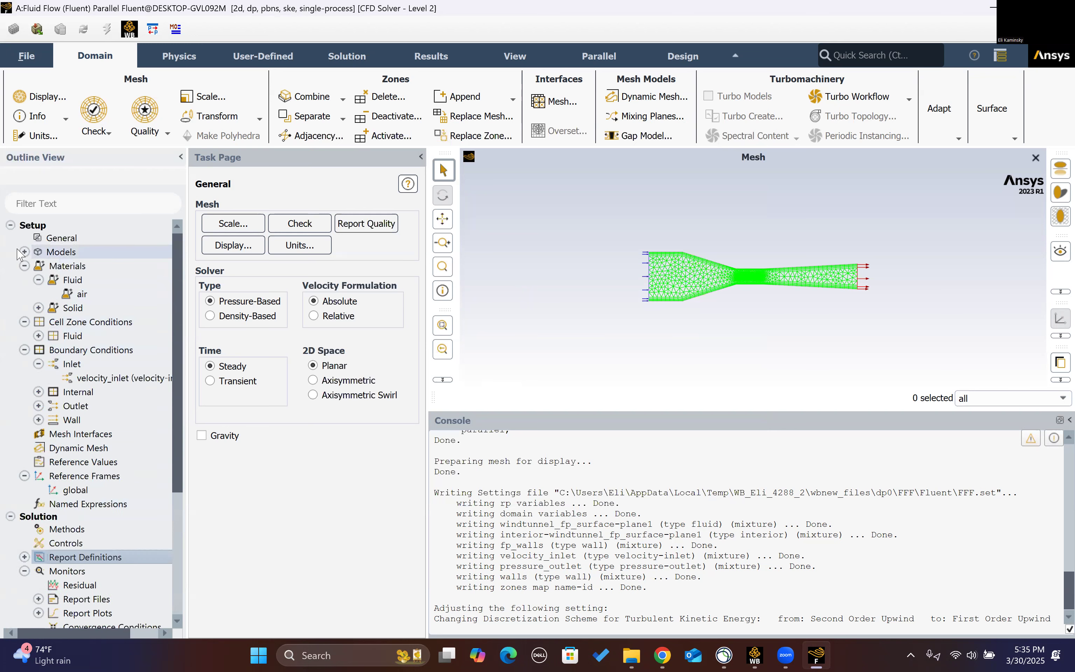
pyautogui.scroll(-5, 27, 266)
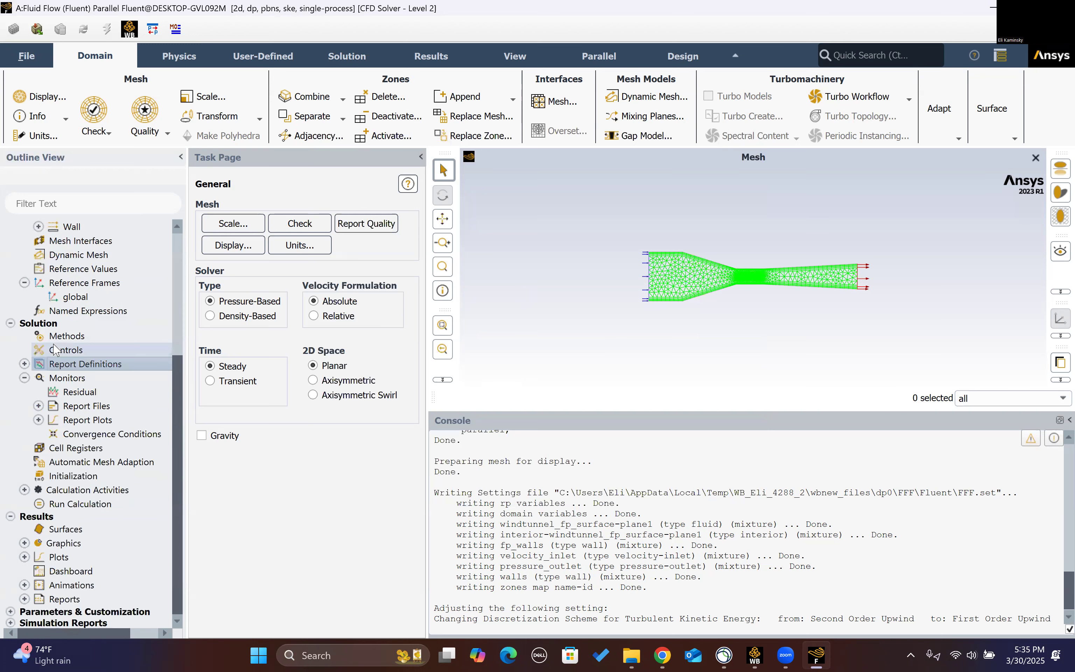
# Initialize the solution with the hybrid method, and reinitialize it with 25 iterations, discarding the unsaved data
pyautogui.doubleClick(68, 479)
pyautogui.click(291, 262)
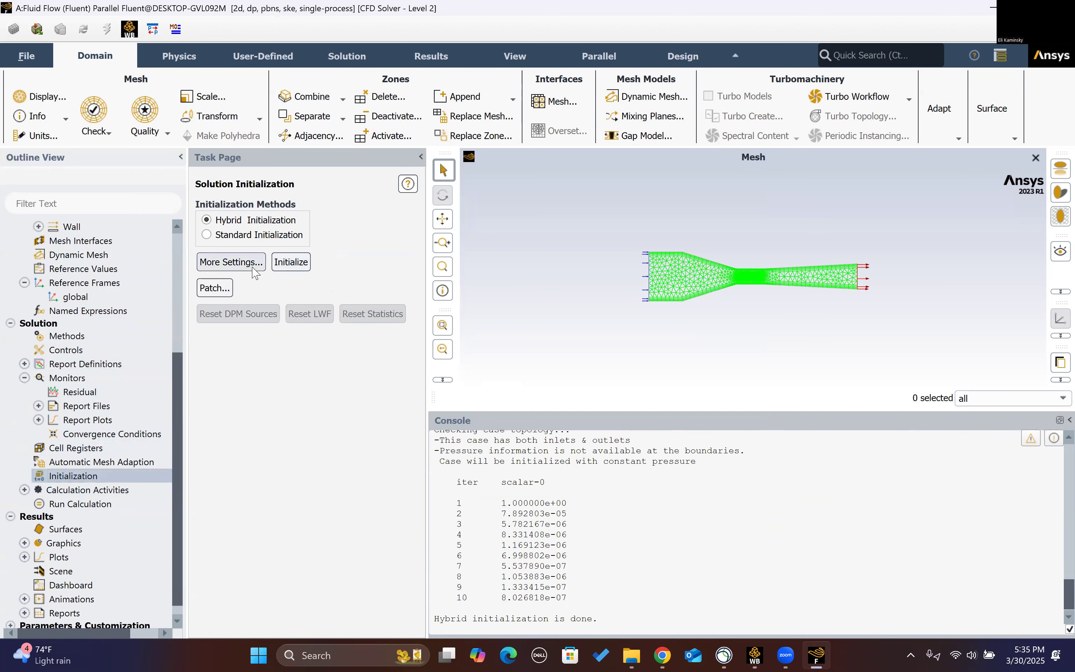
pyautogui.click(232, 262)
pyautogui.moveTo(267, 382); pyautogui.dragTo(263, 374)
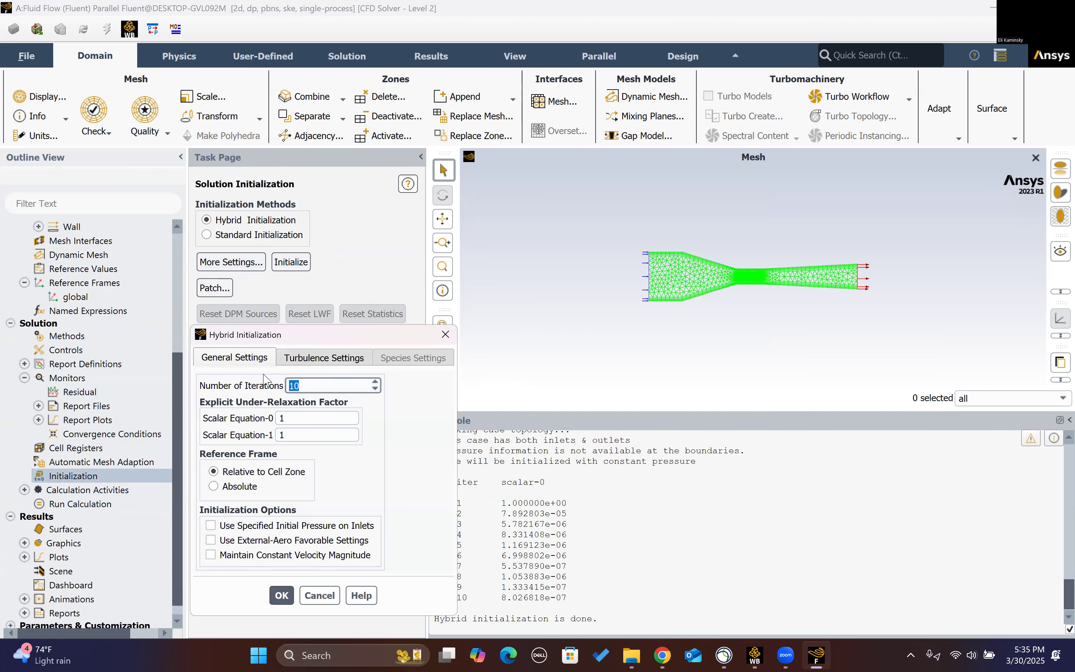
pyautogui.click(281, 595)
pyautogui.click(304, 264)
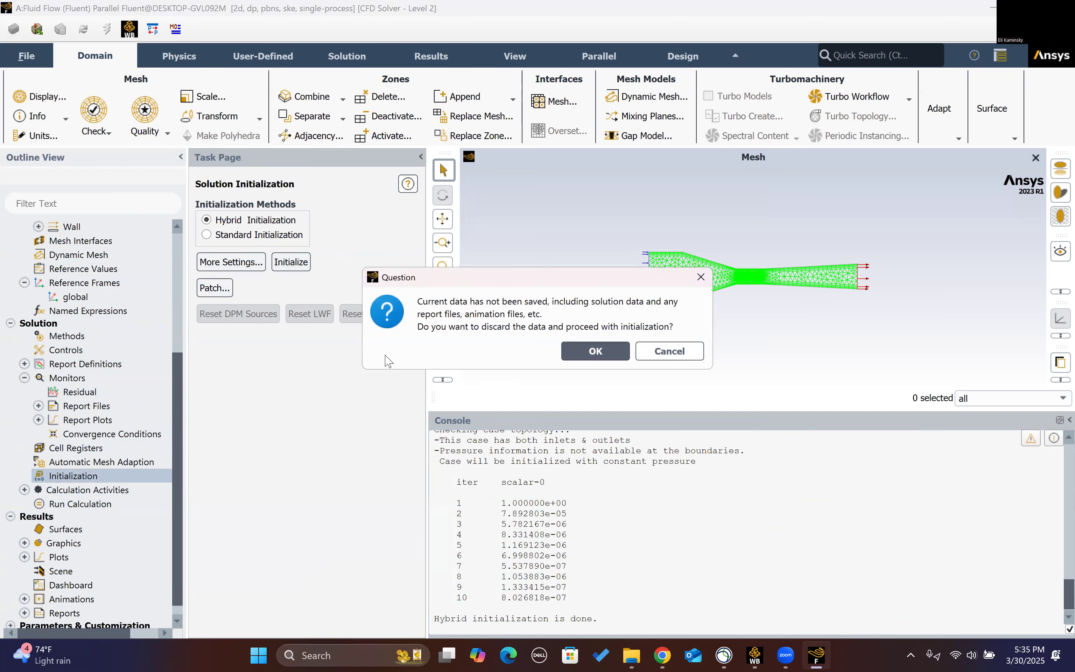
pyautogui.click(592, 353)
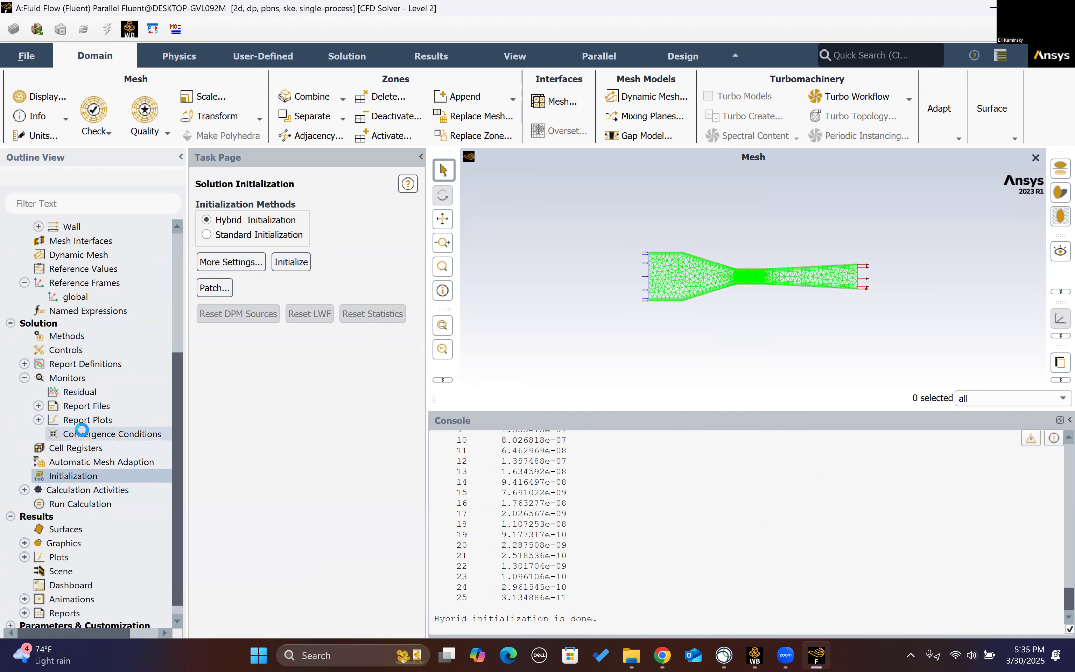
# Run the calculation with 200 iterations and acknowledge its completion
pyautogui.click(39, 420)
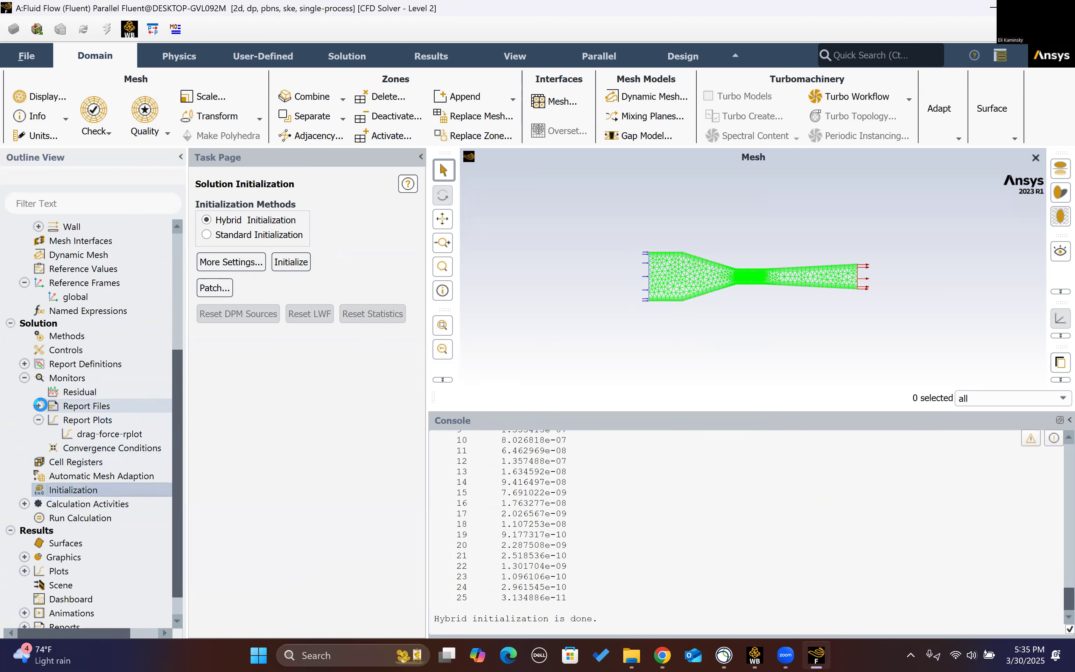
pyautogui.click(38, 405)
pyautogui.scroll(5, 51, 406)
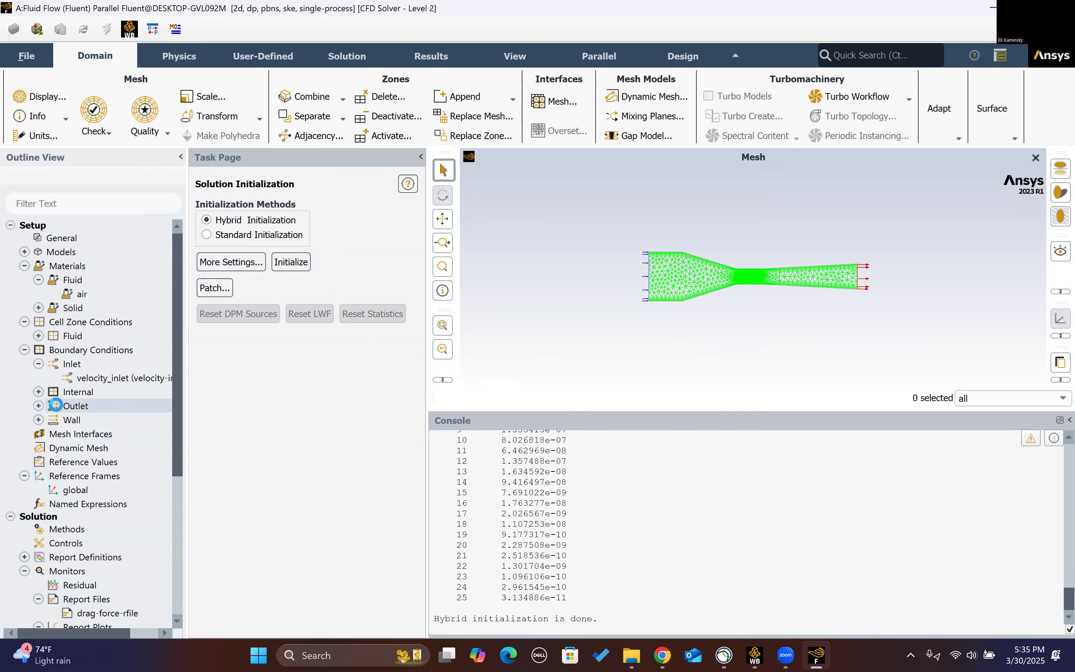
pyautogui.scroll(-6, 56, 404)
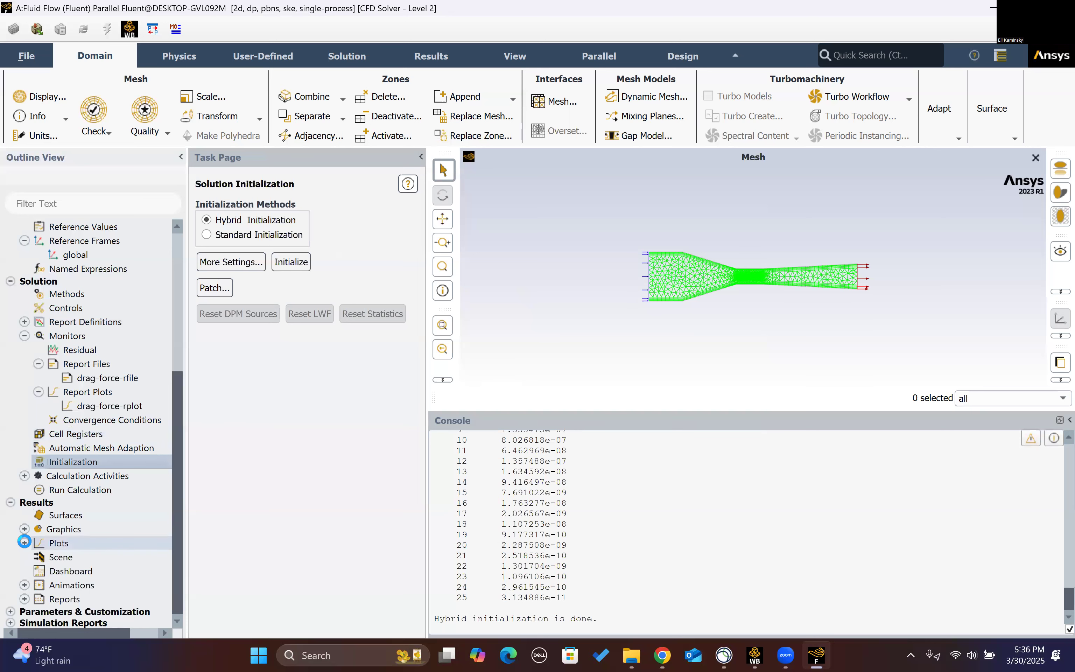
pyautogui.click(25, 542)
pyautogui.scroll(-3, 57, 538)
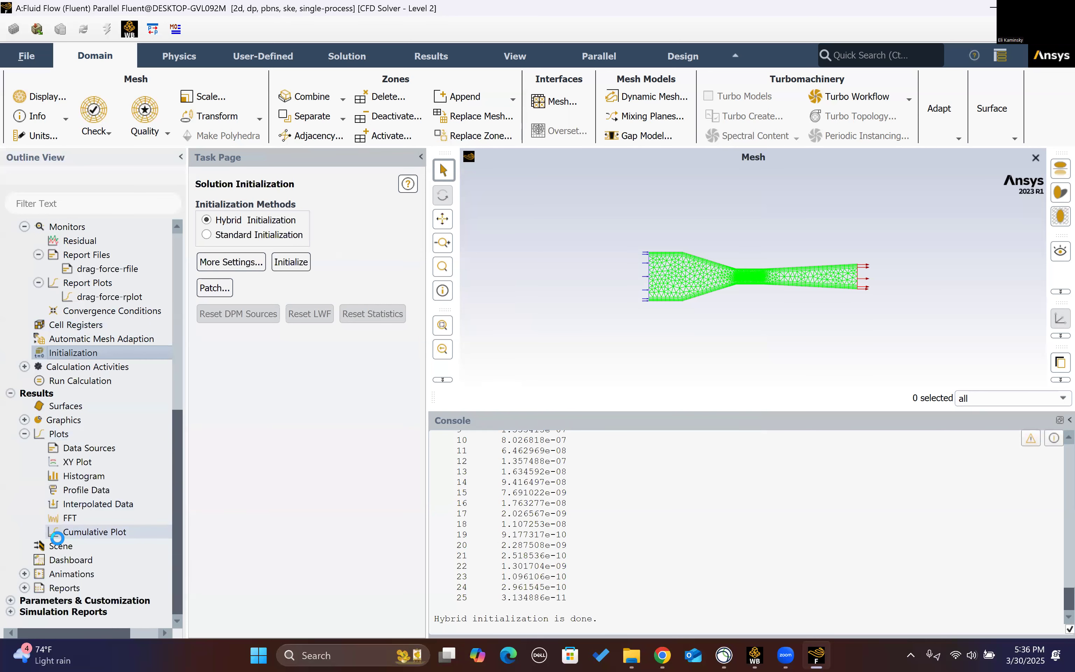
pyautogui.click(105, 380)
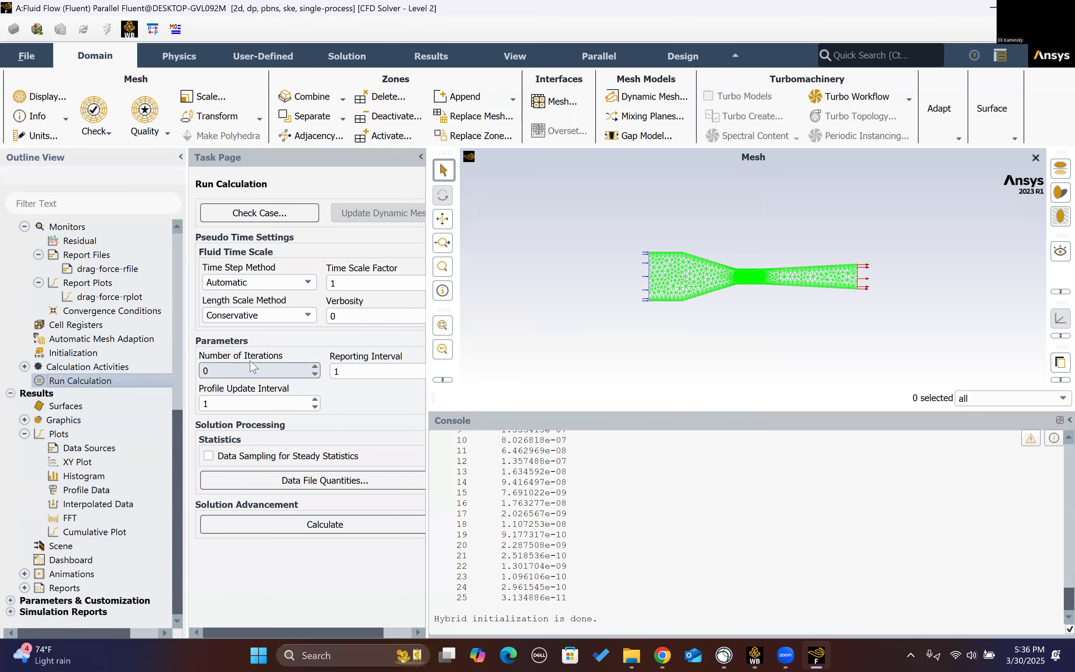
pyautogui.click(246, 369)
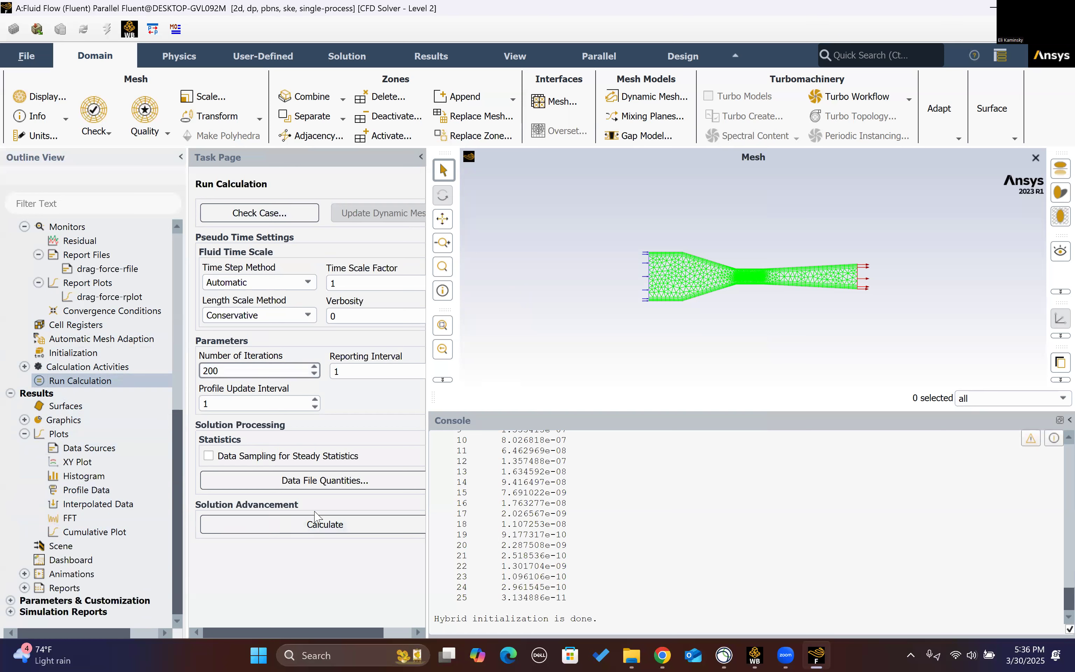
pyautogui.click(346, 525)
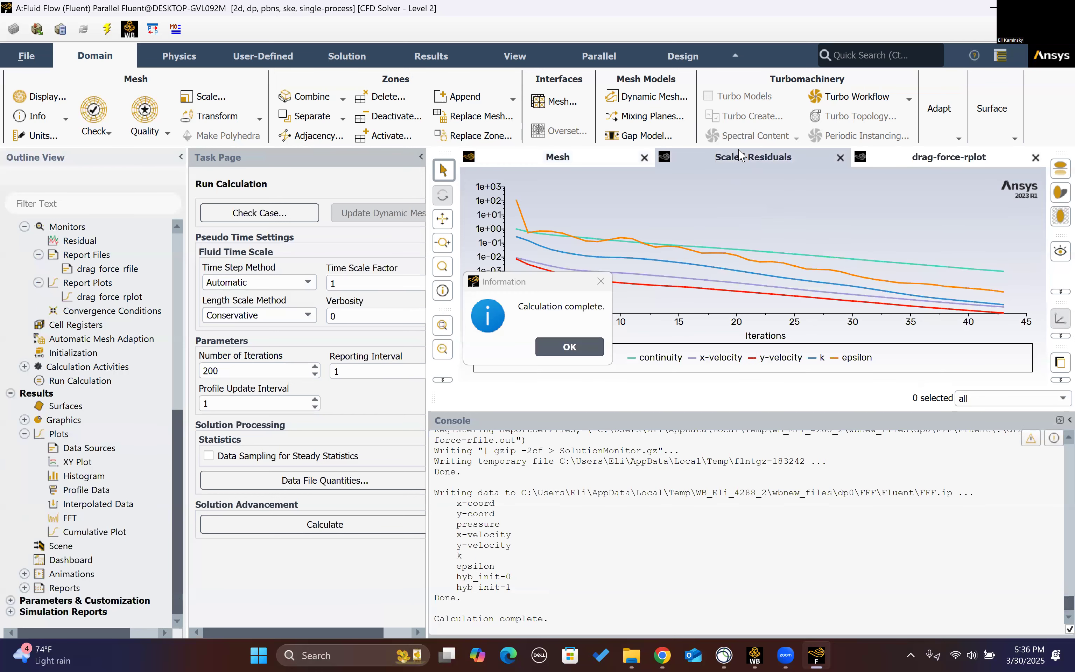
pyautogui.click(582, 346)
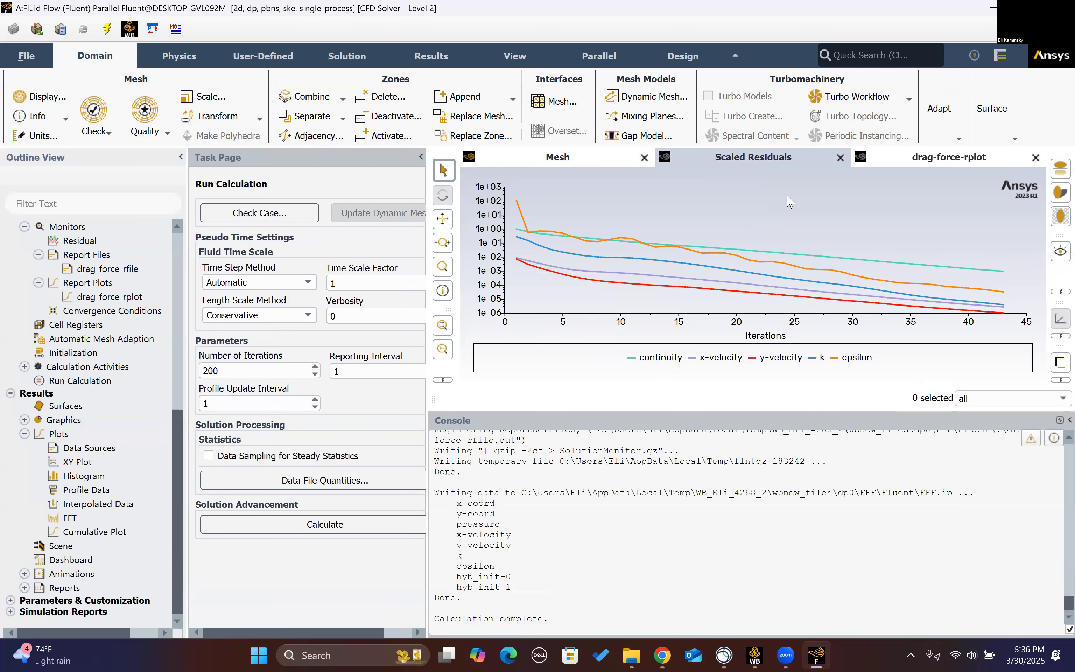
# Review the drag-force and scaled residuals plots, and compute the combined drag force on fp_walls and walls from the drag-force report definition
pyautogui.click(944, 158)
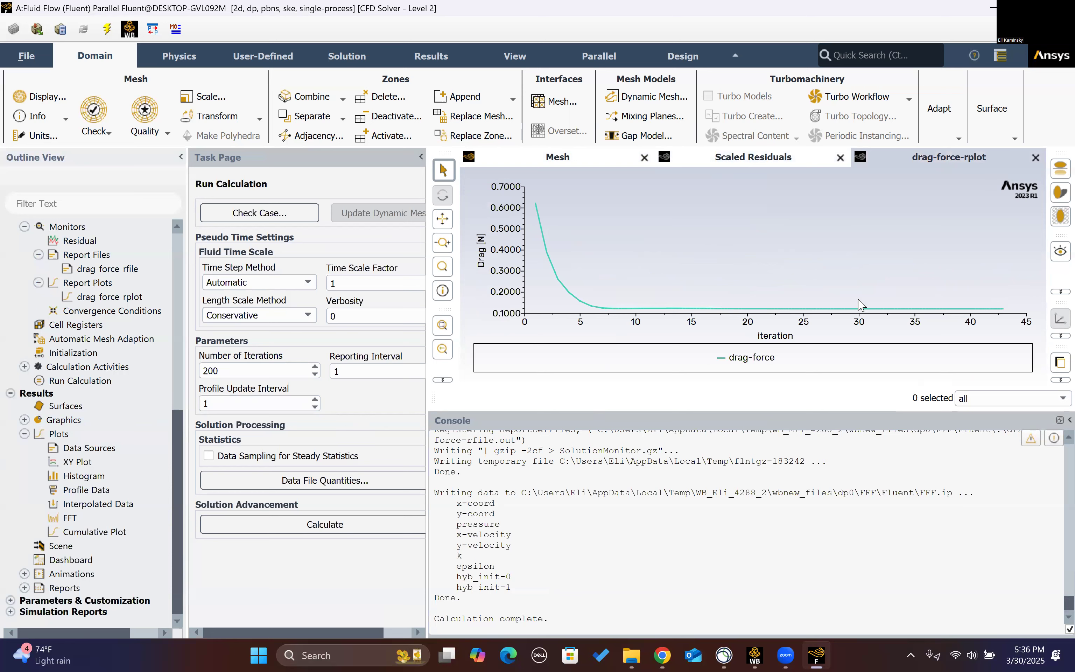
pyautogui.click(753, 156)
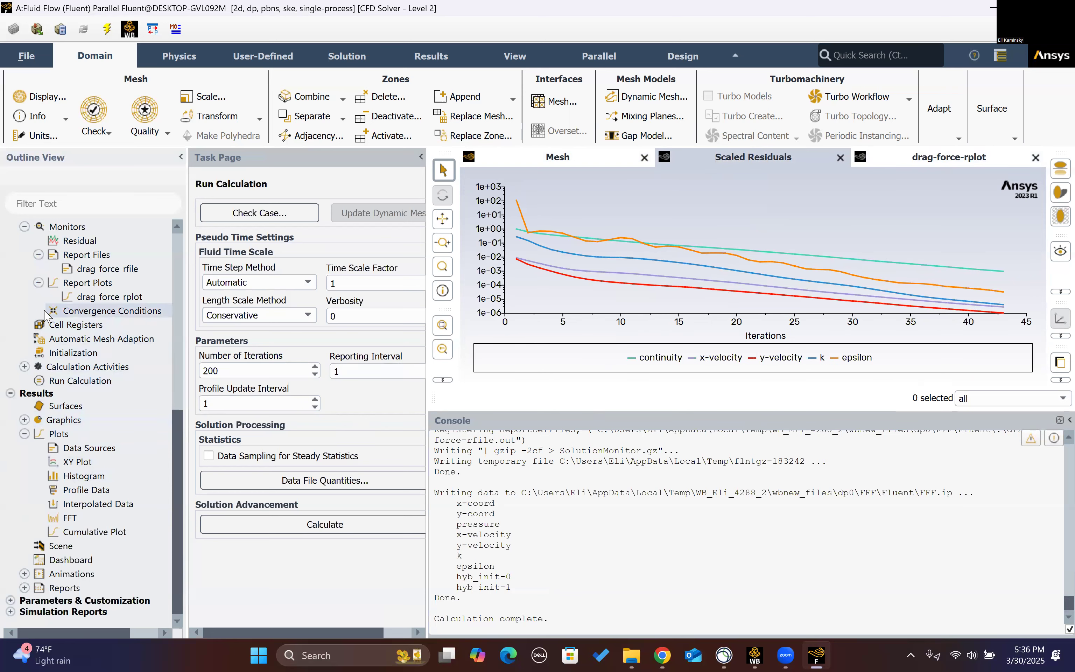
pyautogui.scroll(4, 66, 316)
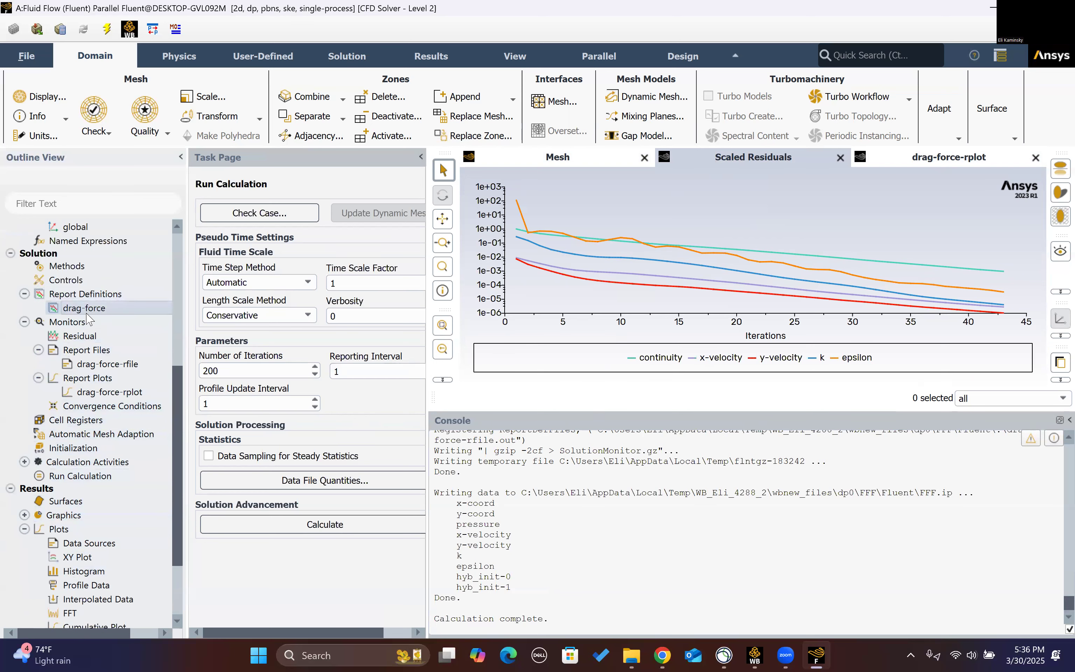
pyautogui.doubleClick(87, 312)
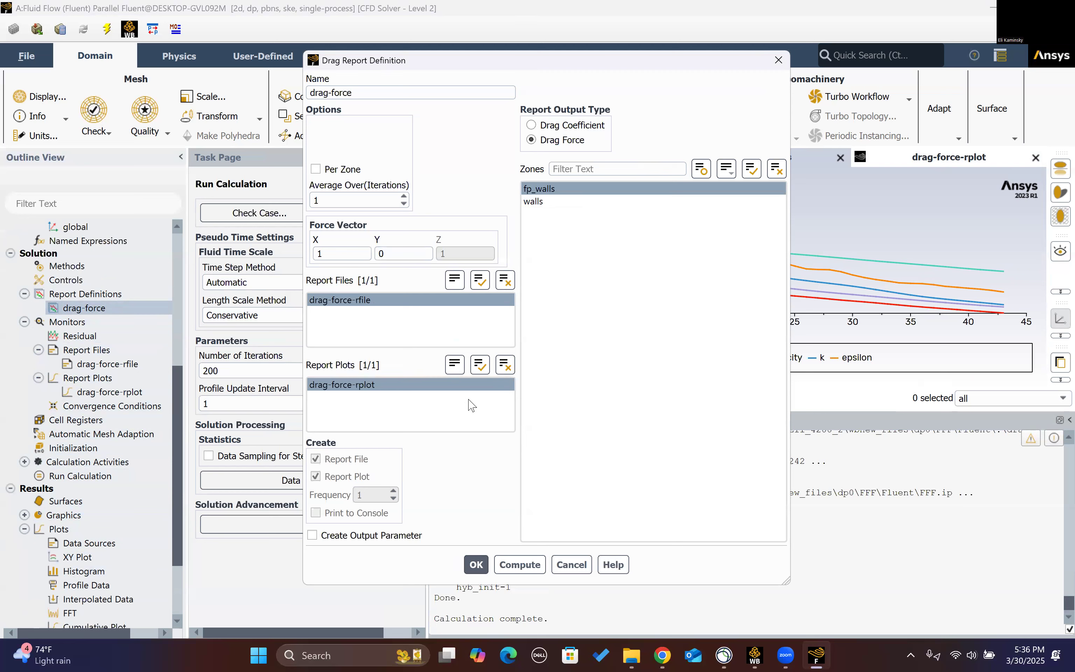
pyautogui.click(563, 202)
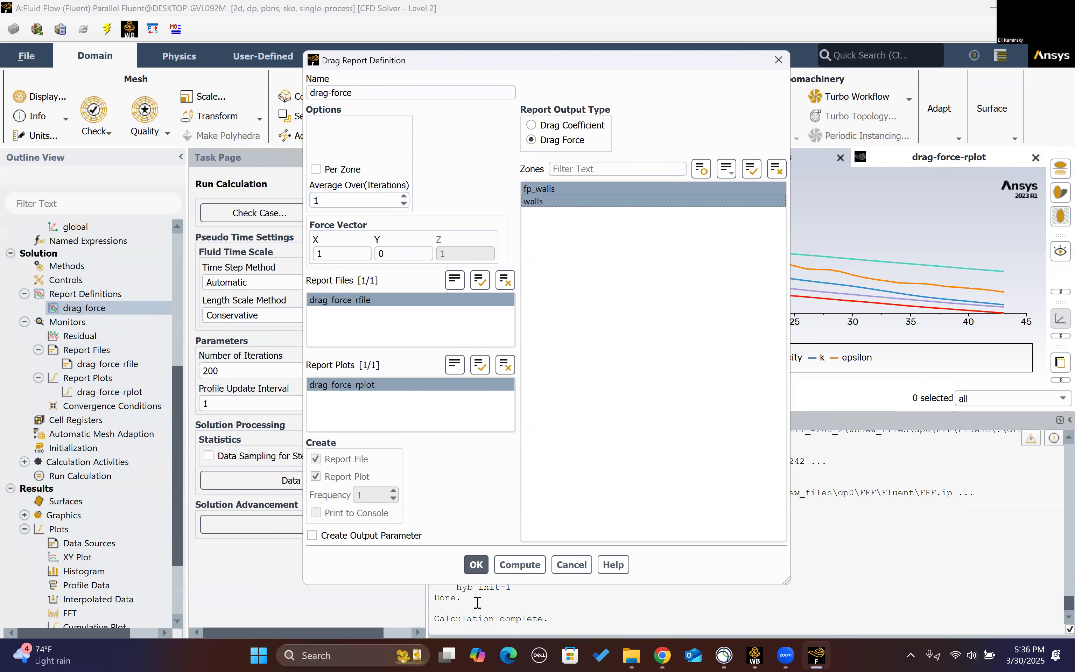
pyautogui.click(519, 565)
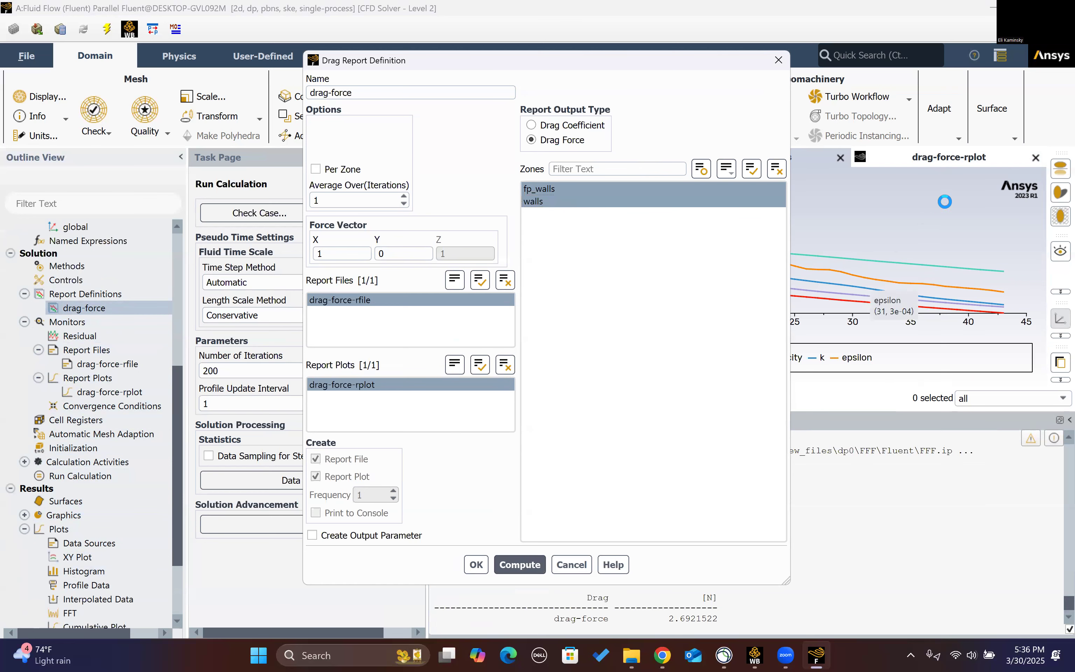
pyautogui.click(956, 157)
pyautogui.click(538, 564)
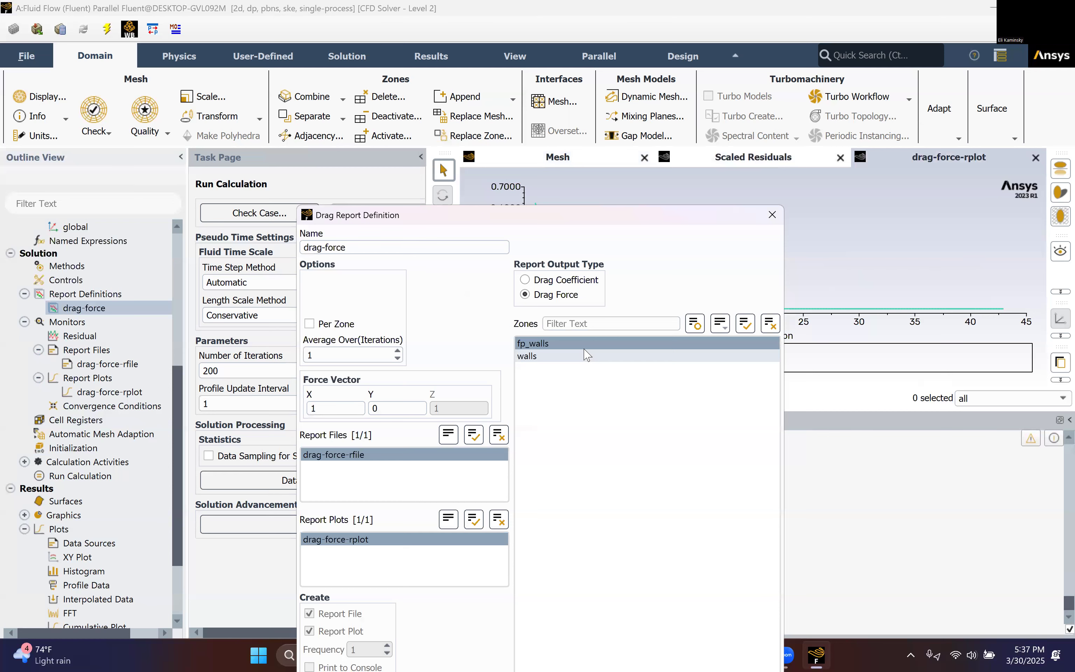
# Compute the drag force on the walls zone alone in the drag-force report definition
pyautogui.click(587, 356)
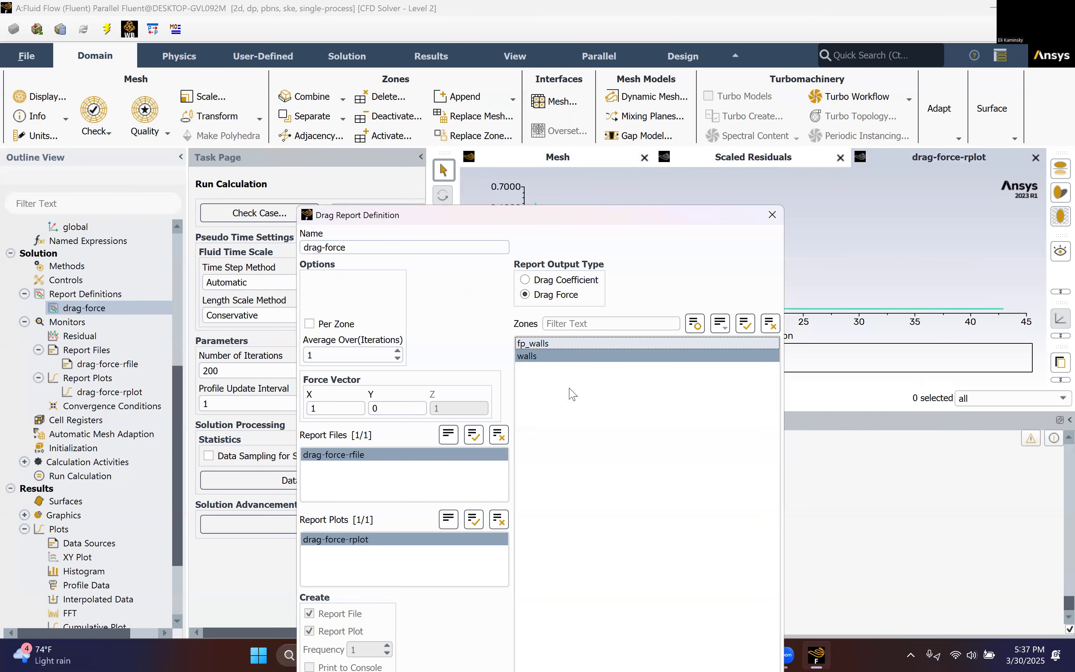
pyautogui.moveTo(591, 225); pyautogui.dragTo(623, 74)
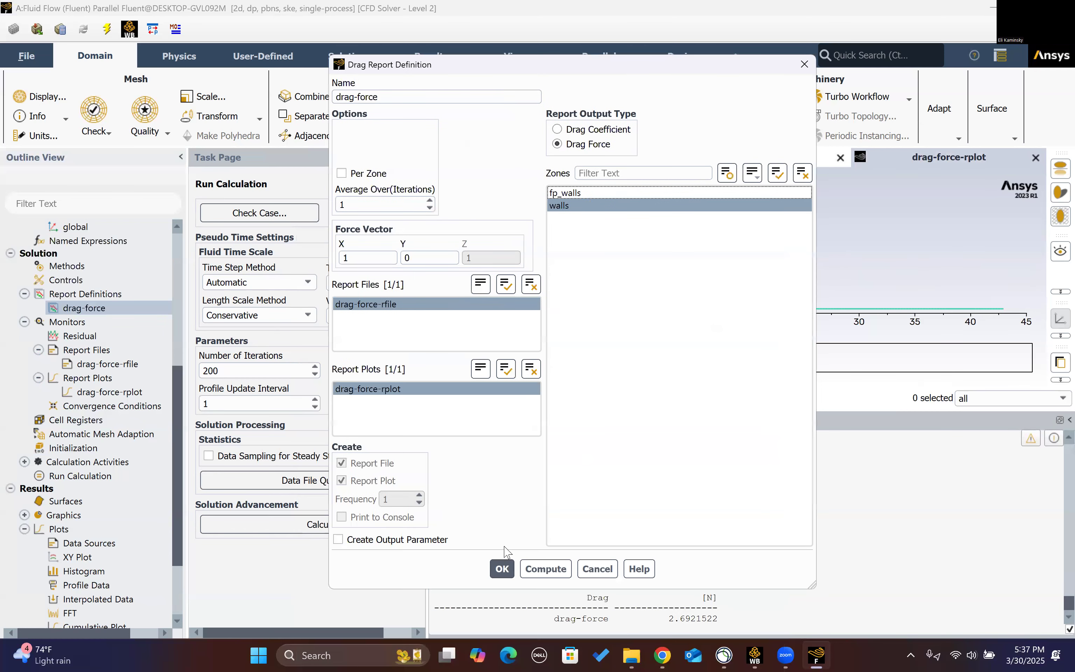
pyautogui.click(546, 569)
pyautogui.click(685, 49)
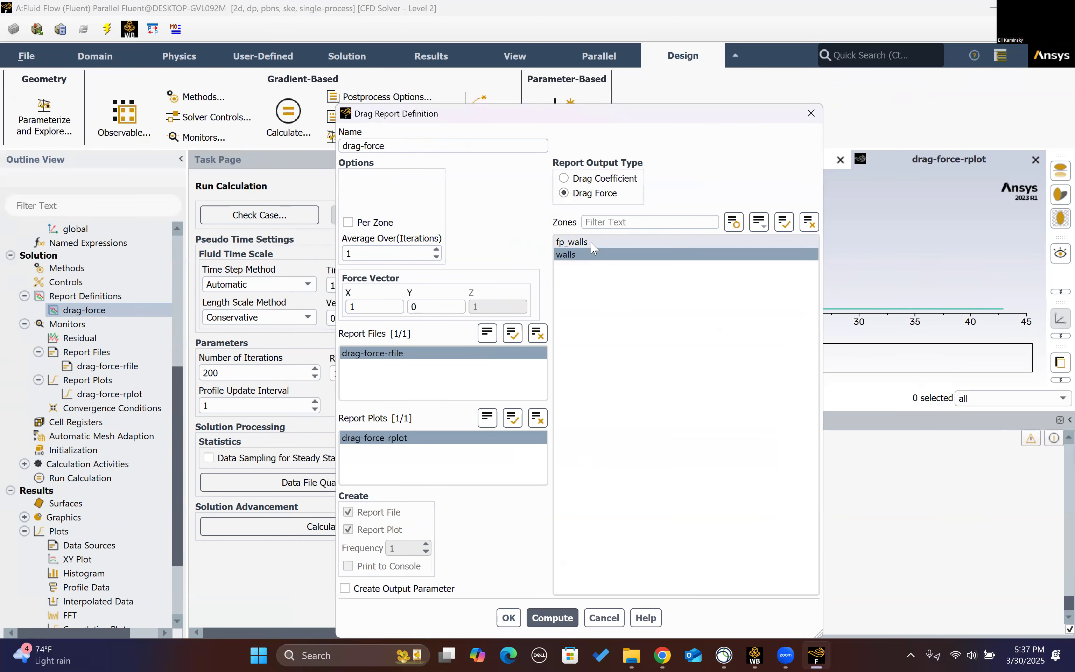
# Compute the drag force with only the fp_walls zone selected, and accept the drag-force report definition
pyautogui.click(576, 243)
pyautogui.click(552, 617)
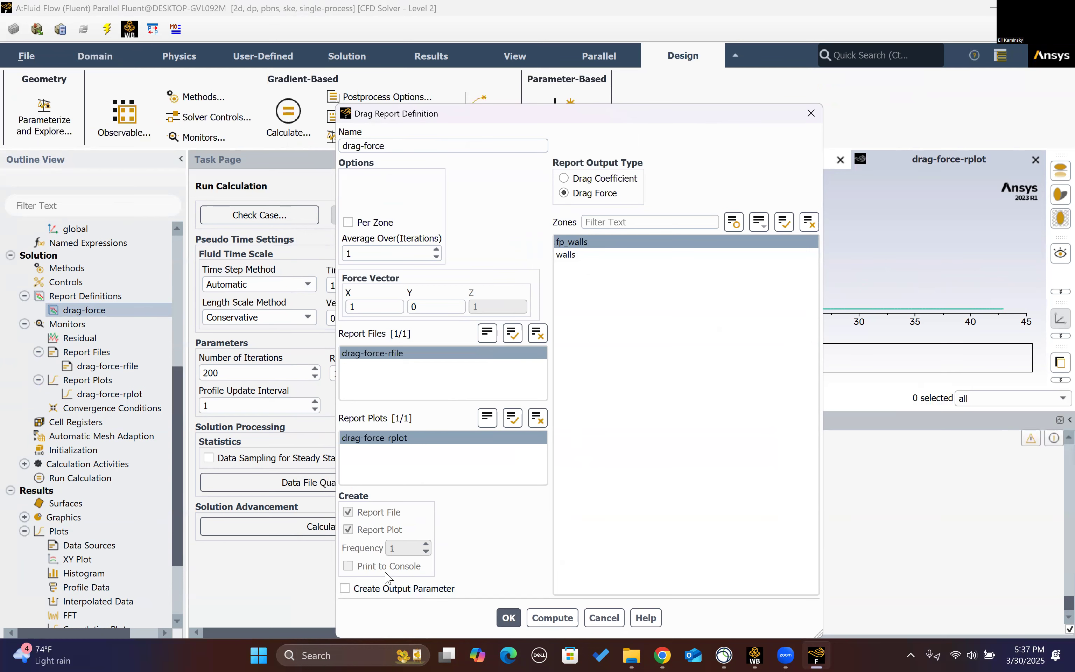
pyautogui.click(508, 617)
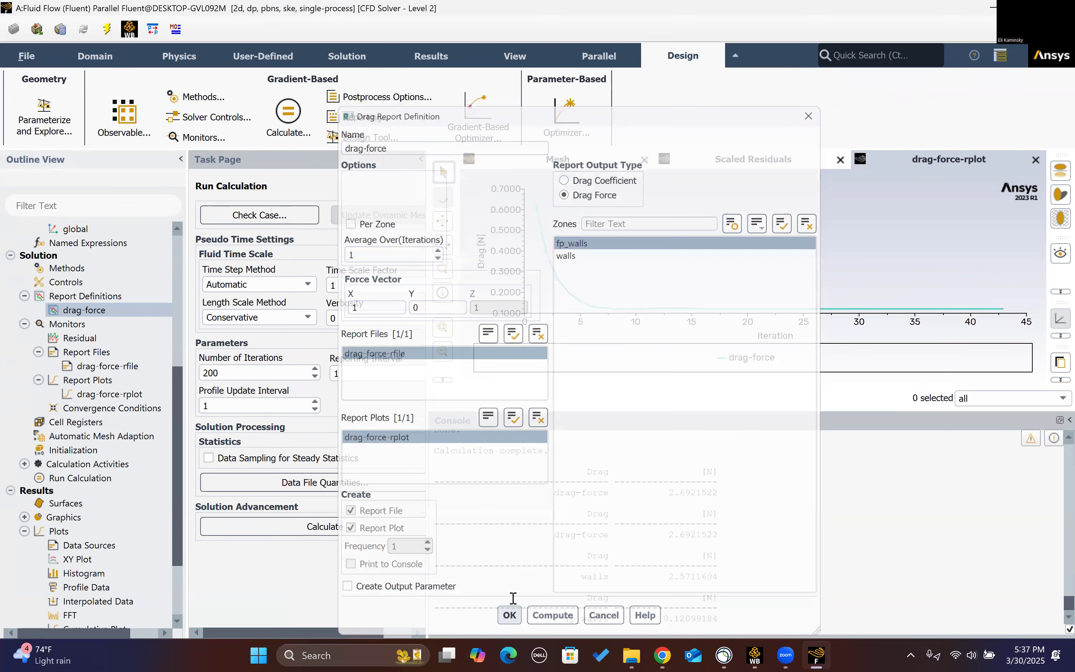
# Examine the console output for the computed drag forces and the drag-force and residual history over the iterations
pyautogui.scroll(2, 677, 550)
pyautogui.scroll(-3, 676, 552)
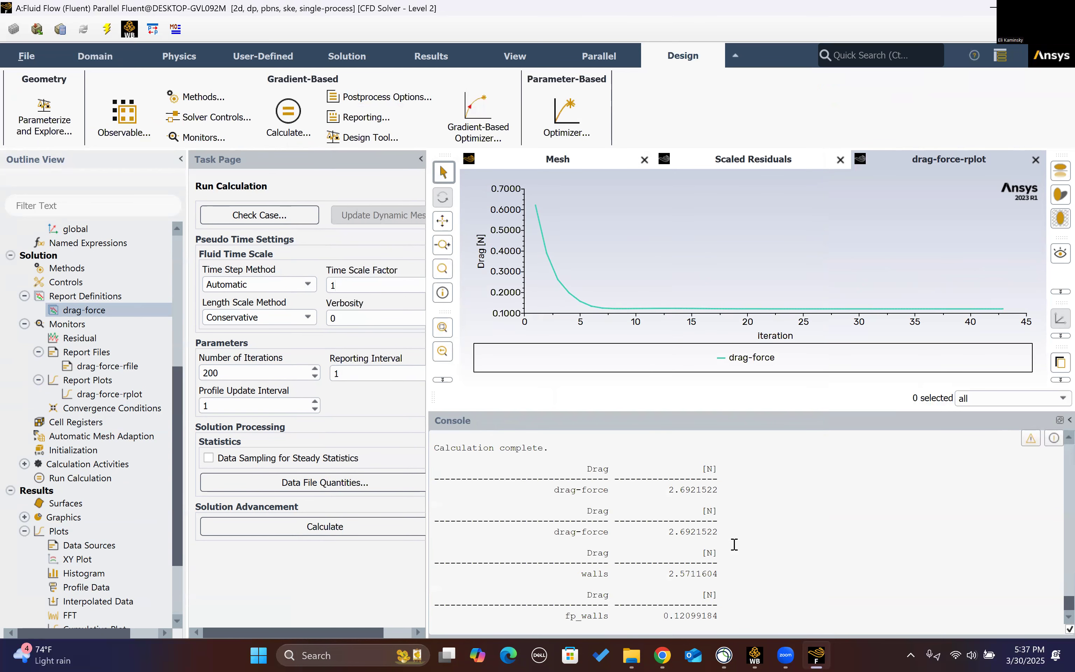
pyautogui.scroll(2, 763, 603)
pyautogui.scroll(-2, 760, 603)
pyautogui.scroll(5, 725, 599)
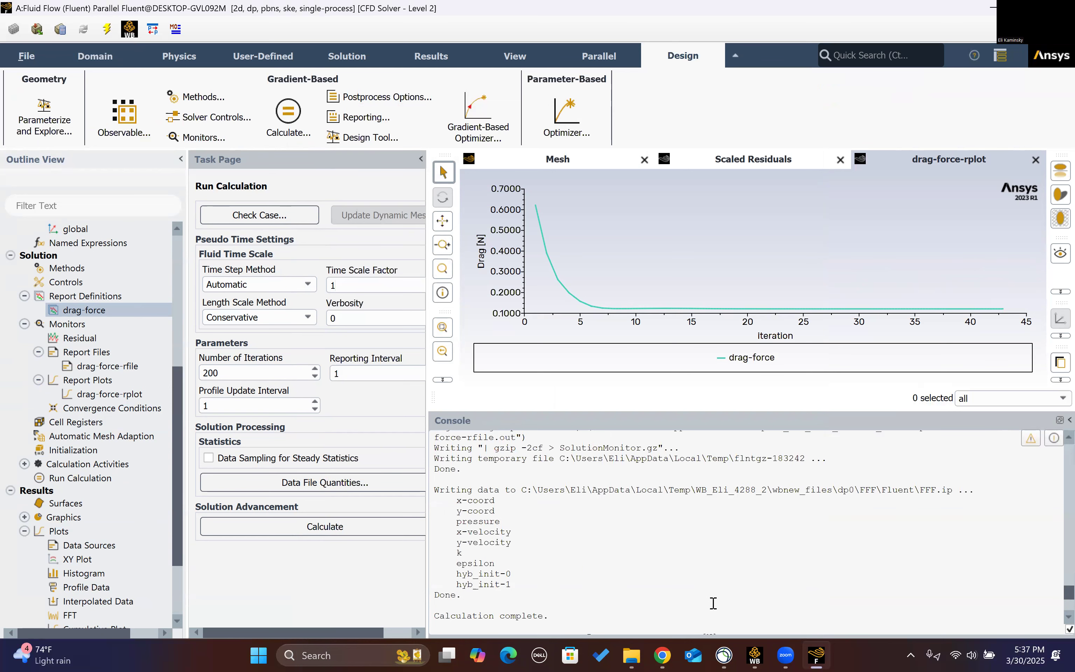
pyautogui.scroll(-5, 712, 603)
pyautogui.scroll(7, 711, 605)
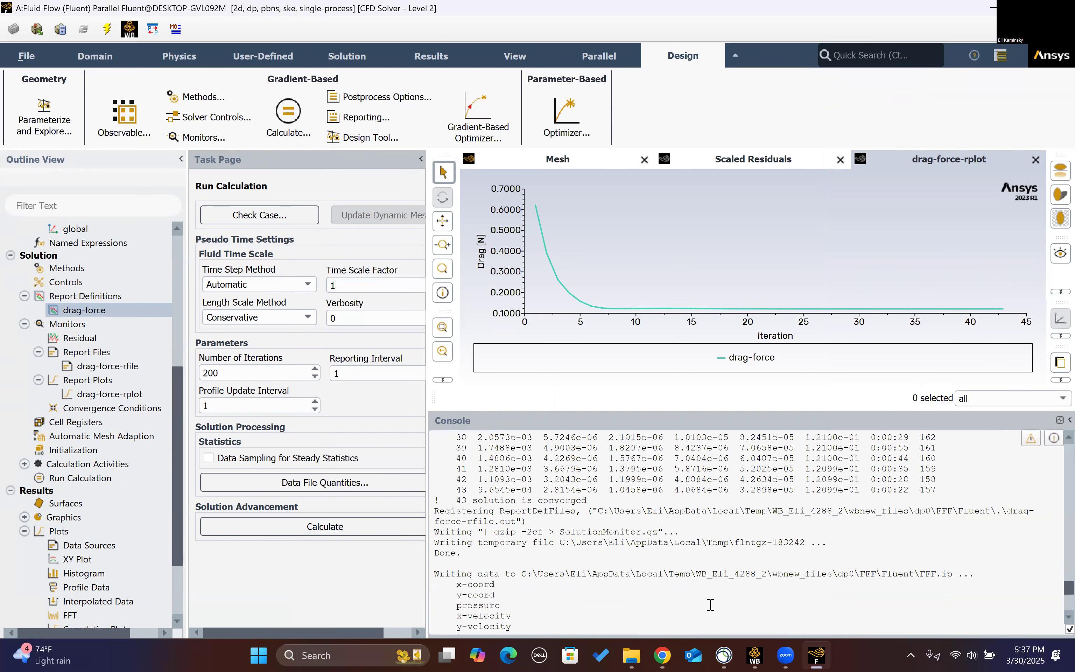
pyautogui.scroll(7, 711, 605)
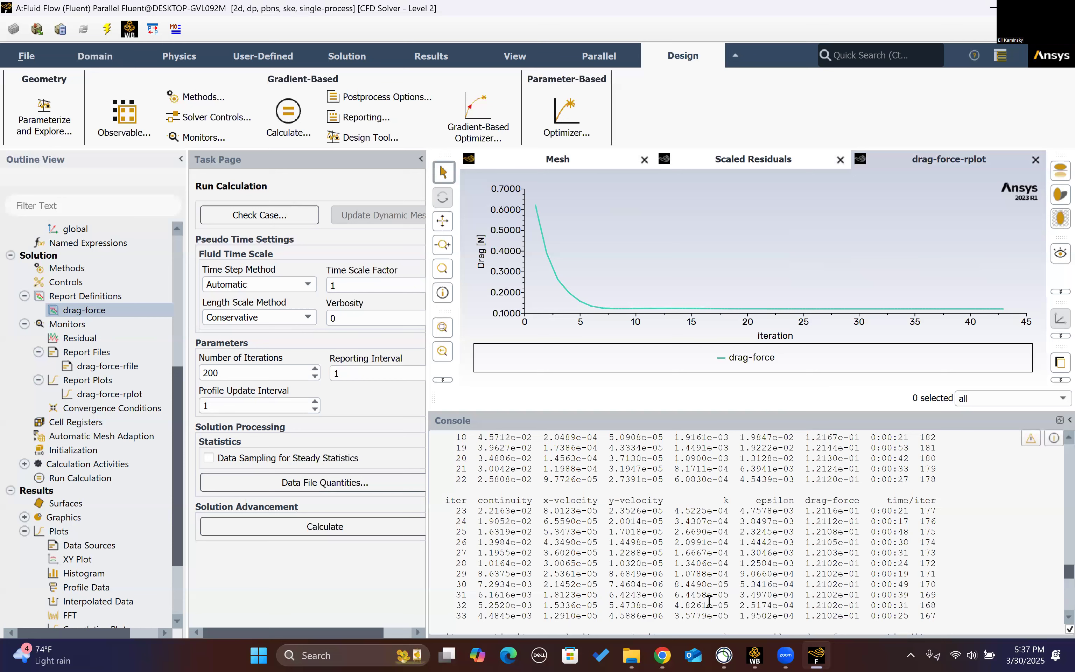
pyautogui.scroll(-10, 734, 575)
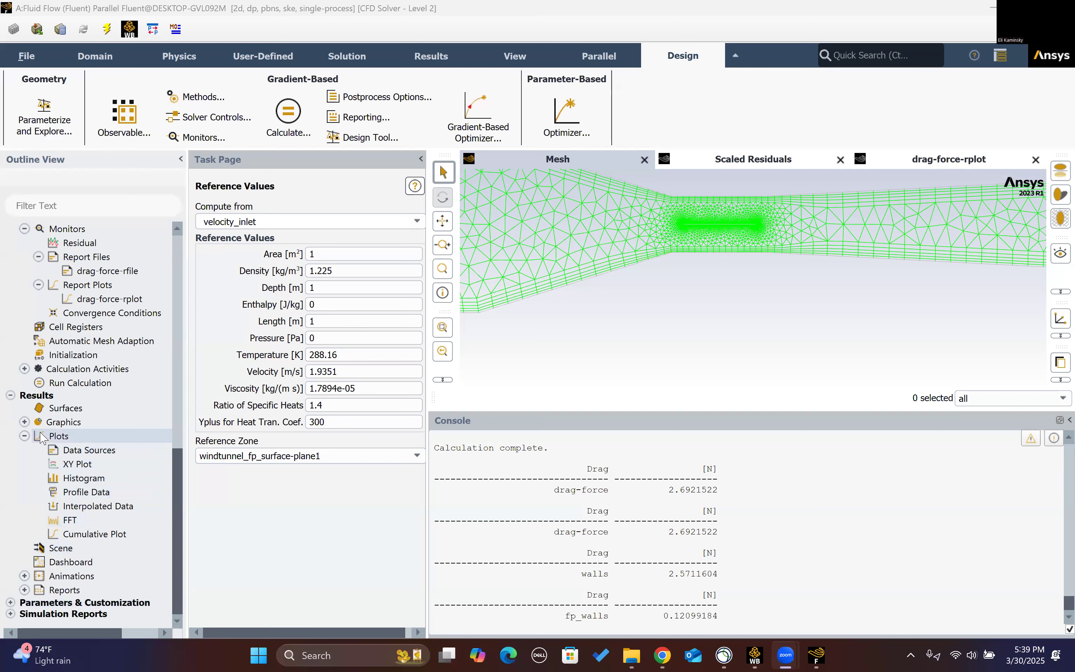
# Start a filled contour plot named contour-1 showing velocity magnitude
pyautogui.click(25, 422)
pyautogui.doubleClick(82, 450)
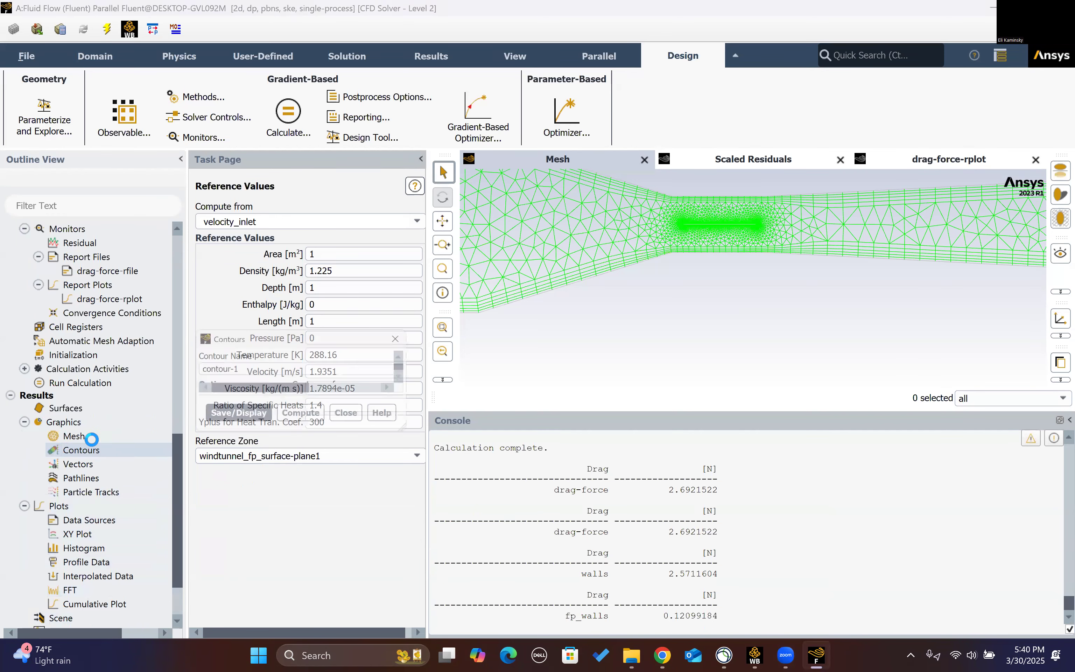
pyautogui.click(529, 224)
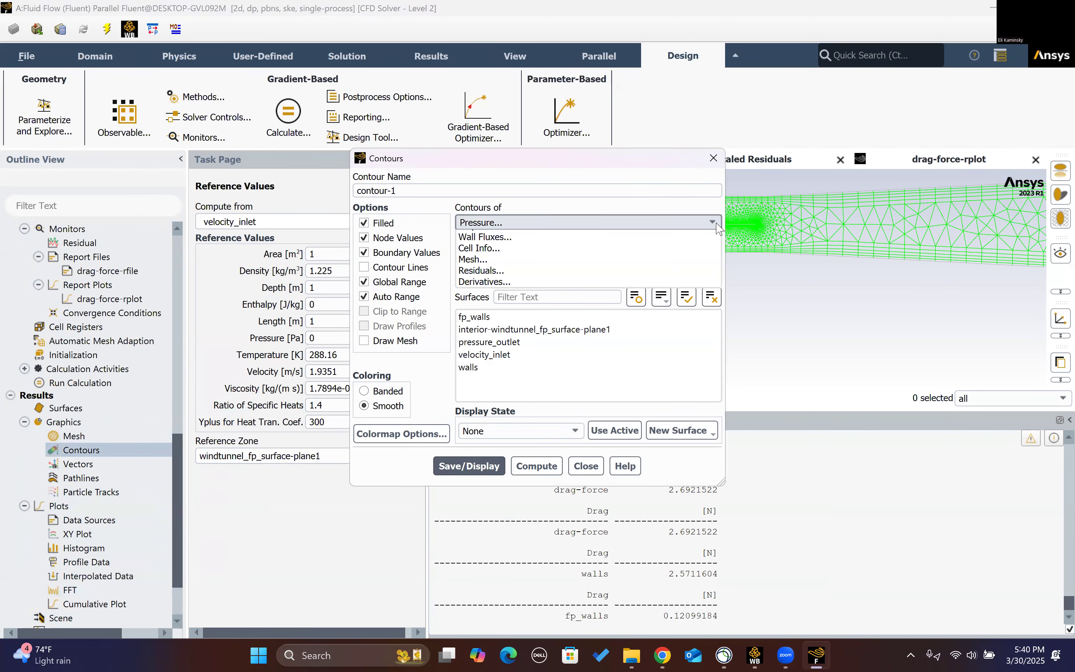
pyautogui.click(502, 260)
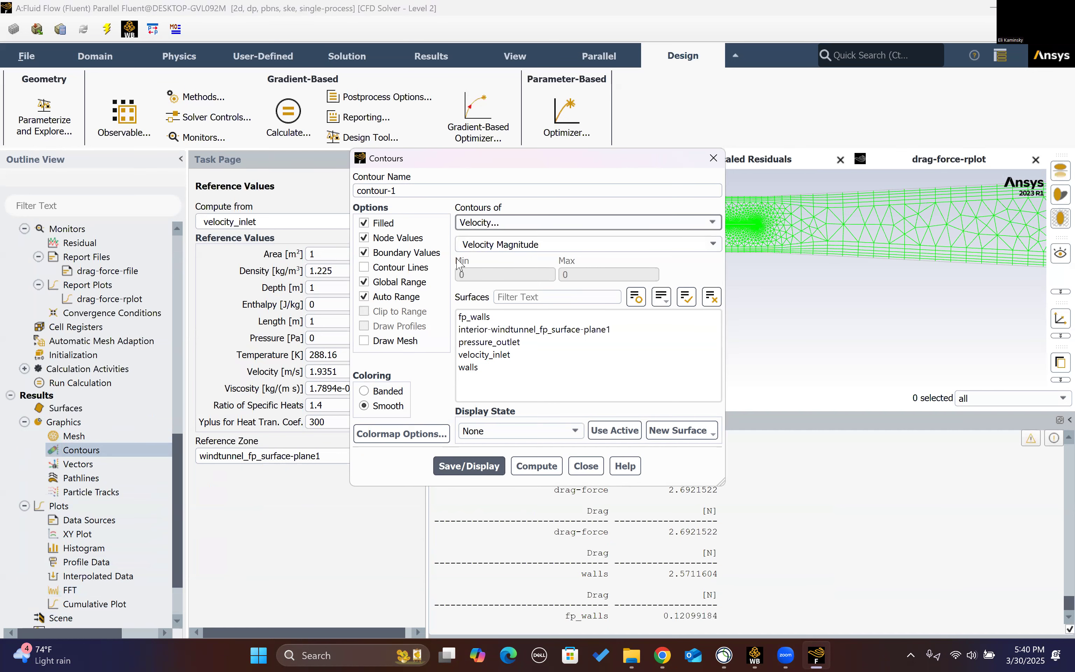
# Save and display contour-1 on fp_walls, interior-windtunnel_fp_surface-plane1, pressure_outlet, velocity_inlet and walls, and close the contour settings
pyautogui.click(506, 329)
pyautogui.click(511, 341)
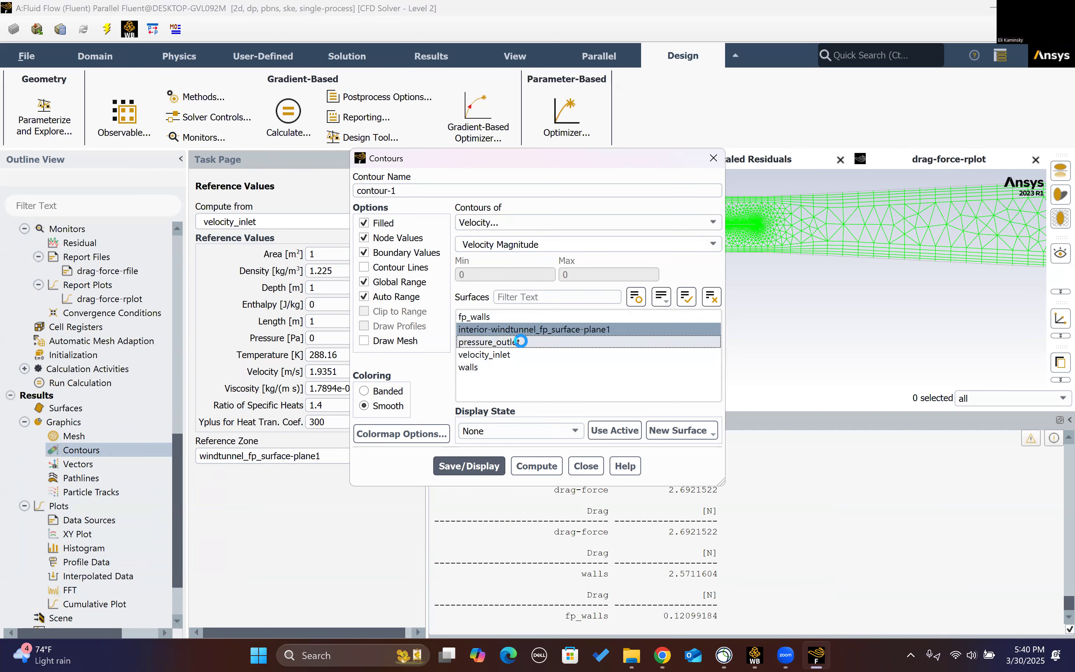
pyautogui.click(508, 355)
pyautogui.click(507, 367)
pyautogui.click(506, 317)
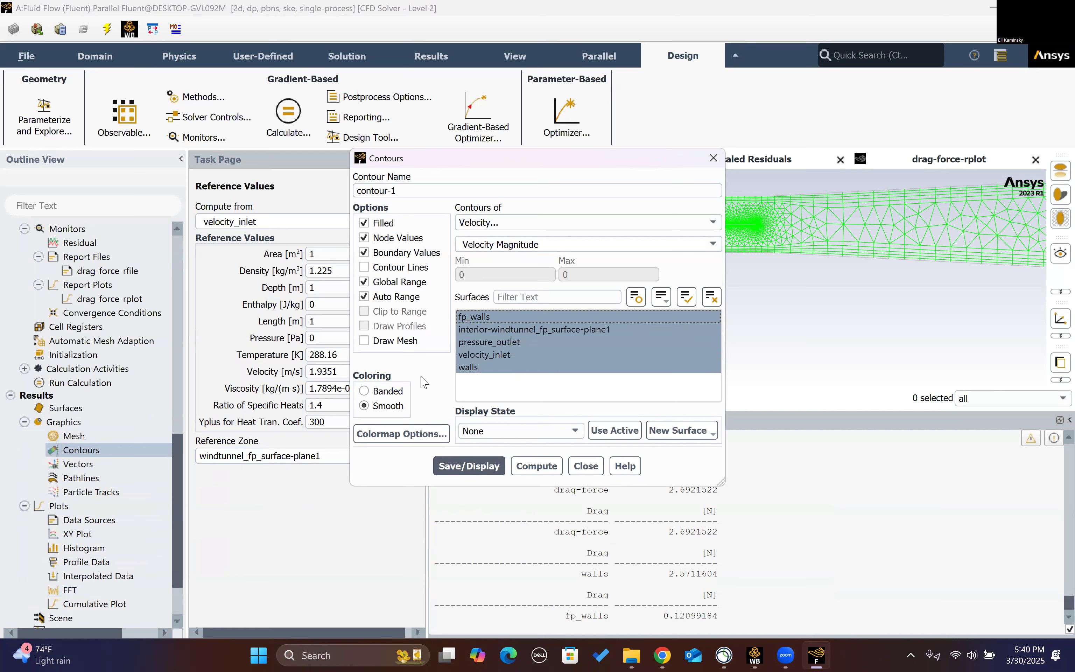
pyautogui.click(483, 465)
pyautogui.click(685, 342)
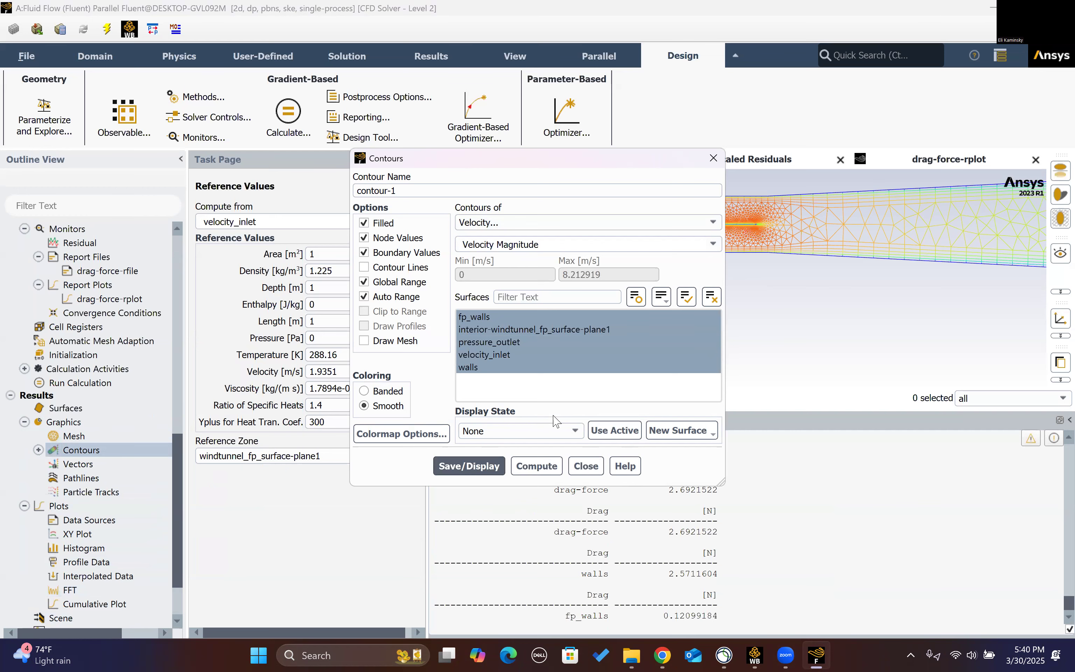
pyautogui.click(586, 465)
# Examine the velocity magnitude contours close around the flat plate and across the whole wind tunnel
pyautogui.scroll(1, 742, 244)
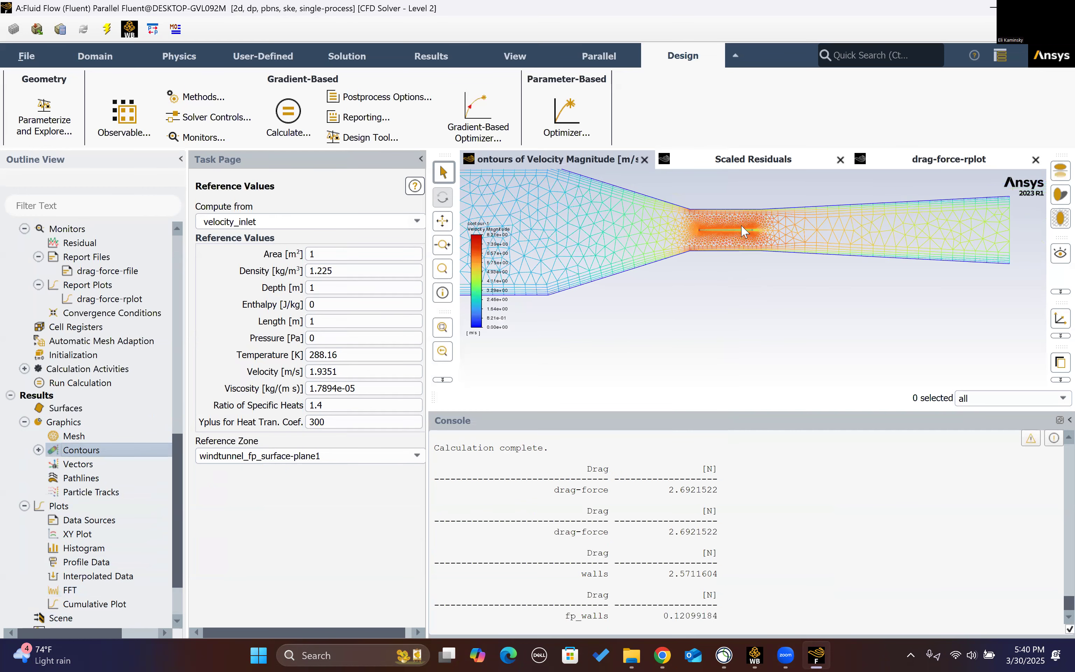
pyautogui.scroll(3, 666, 280)
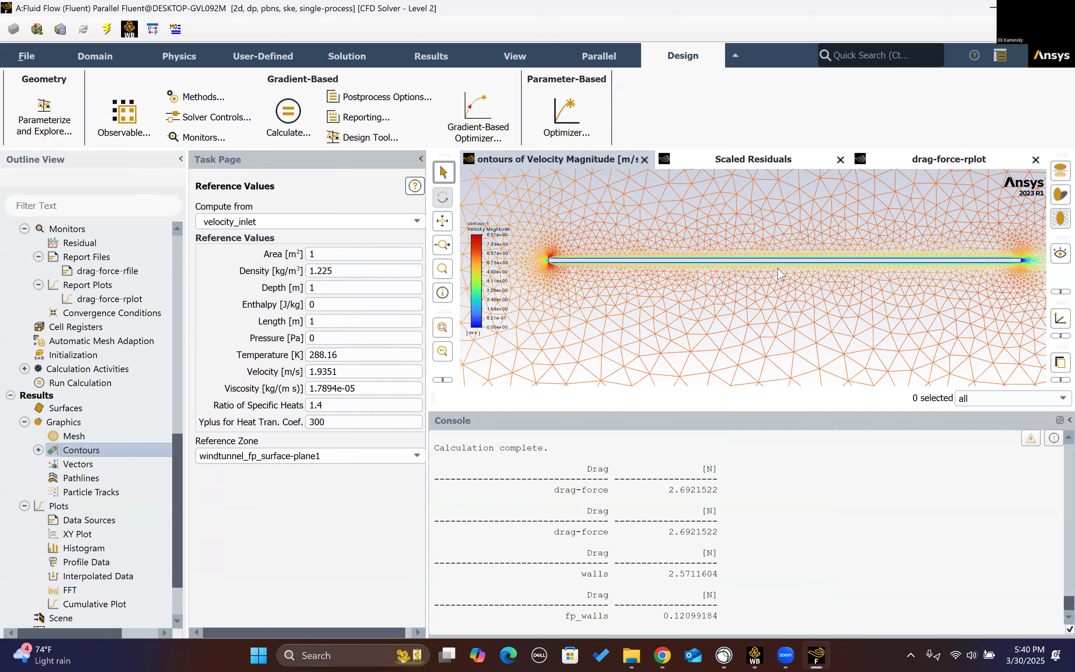
pyautogui.scroll(-5, 782, 278)
pyautogui.scroll(-2, 541, 354)
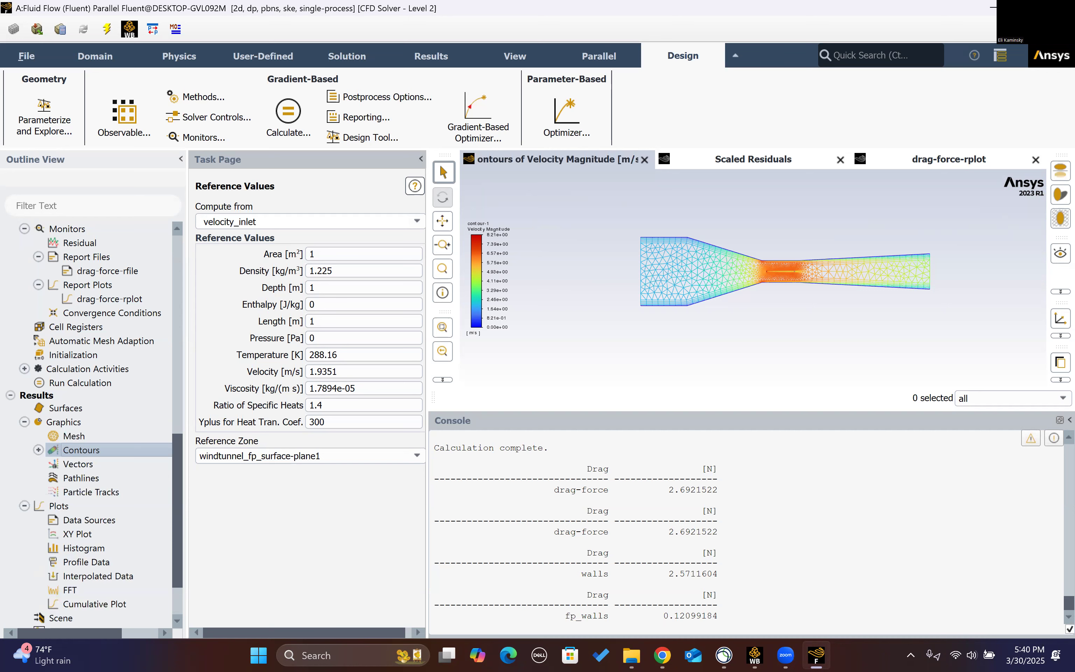
pyautogui.scroll(-1, 582, 296)
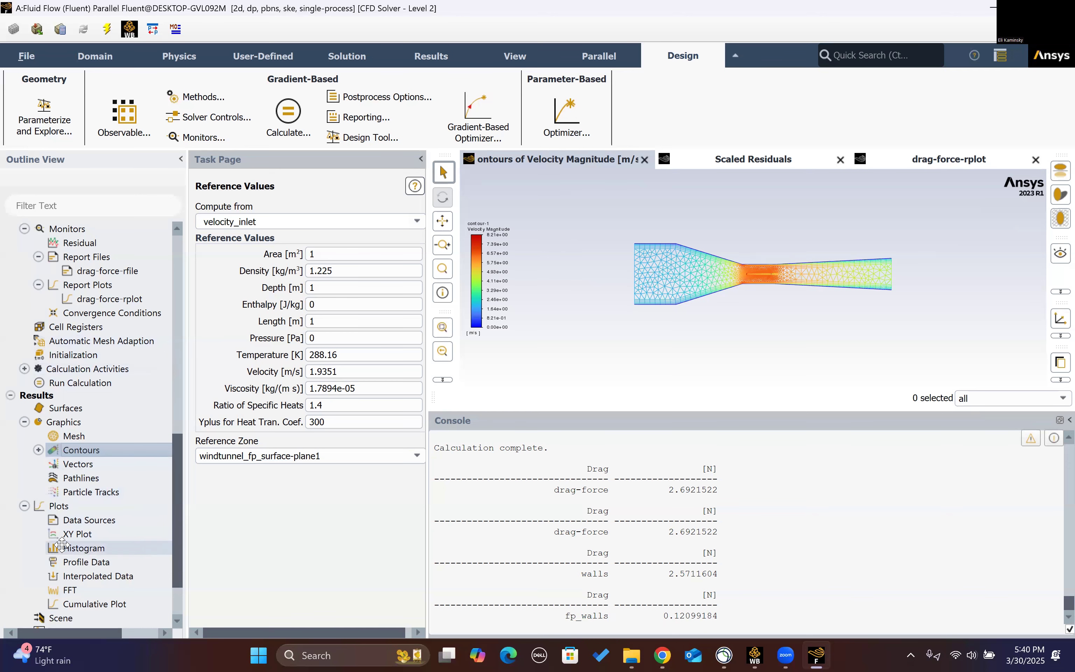
# Start an XY plot named wall-shear-stress with Wall Shear Stress from the wall fluxes as the Y axis function
pyautogui.doubleClick(71, 535)
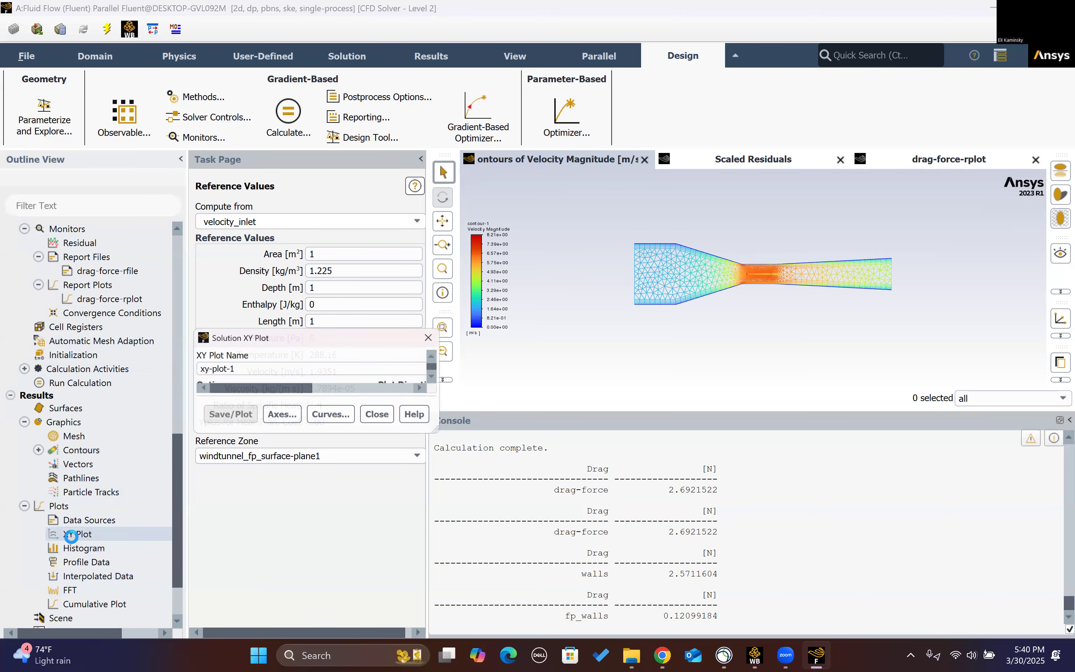
pyautogui.click(582, 227)
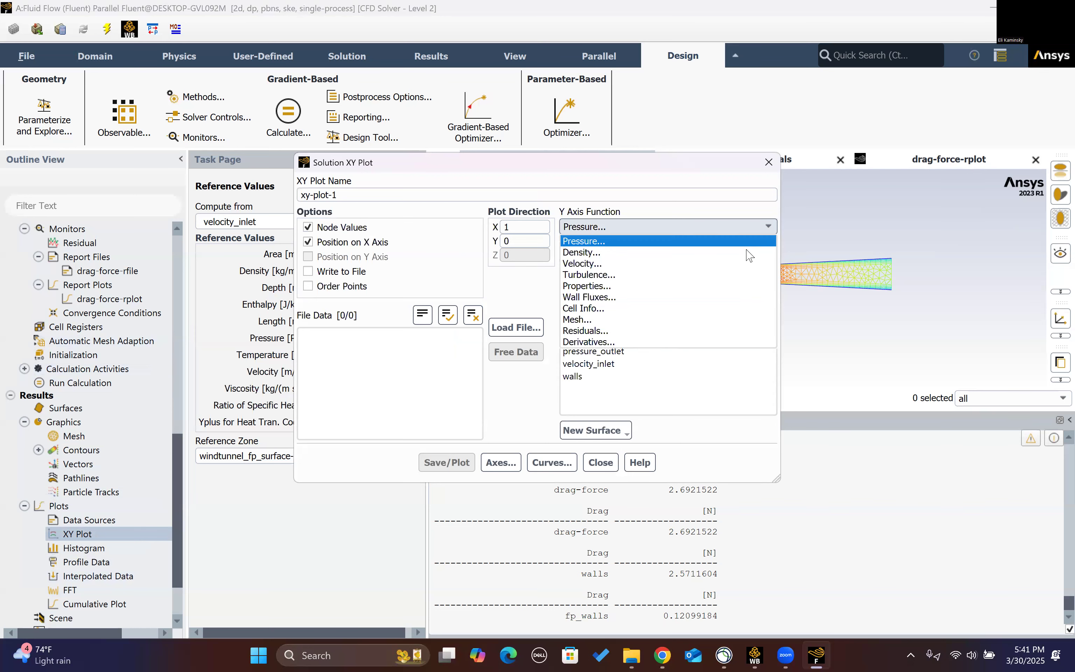
pyautogui.click(577, 294)
pyautogui.click(771, 249)
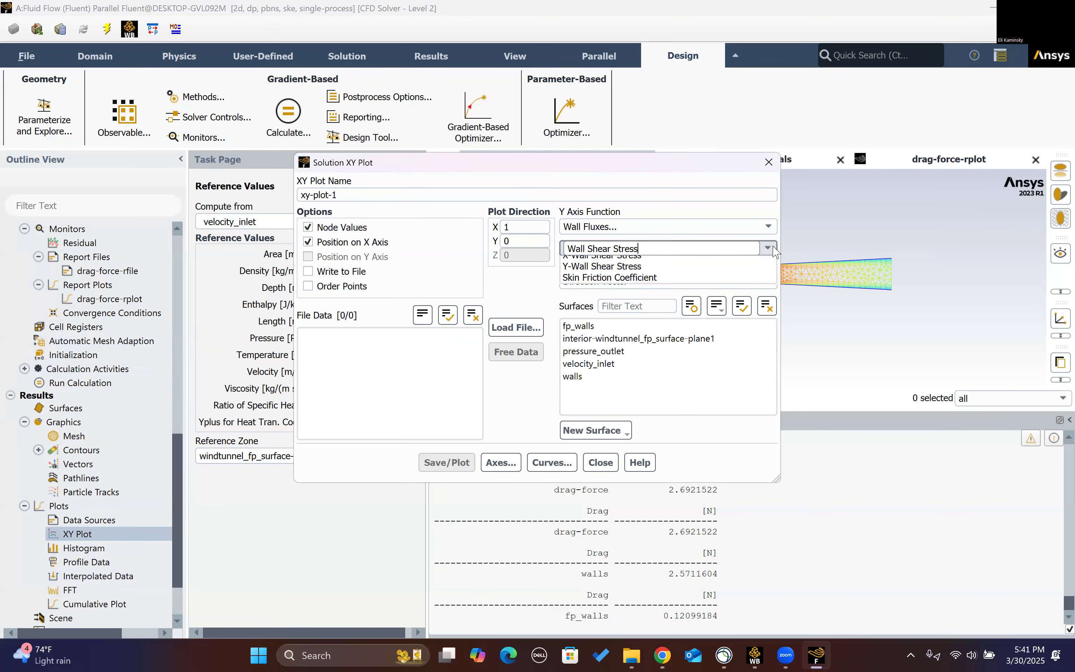
pyautogui.click(745, 262)
pyautogui.moveTo(400, 195); pyautogui.dragTo(272, 198)
pyautogui.write('wall-sear-')
pyautogui.press('BackSpace')
pyautogui.write('hear-st')
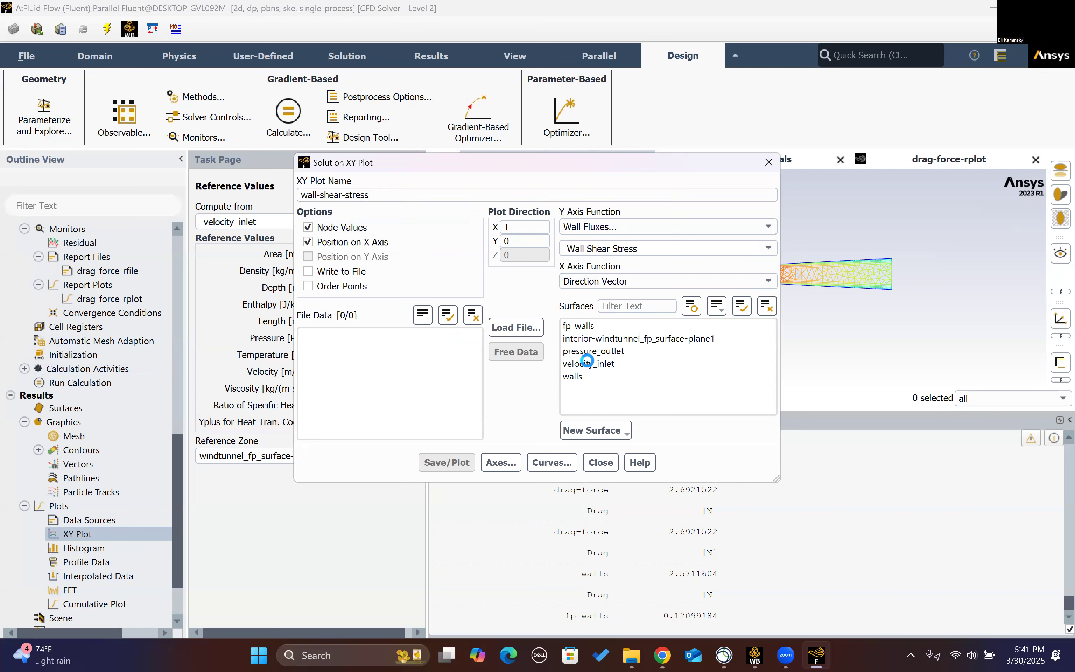
# Save and display the wall-shear-stress plot for the fp_walls surface and close the plot settings
pyautogui.click(632, 326)
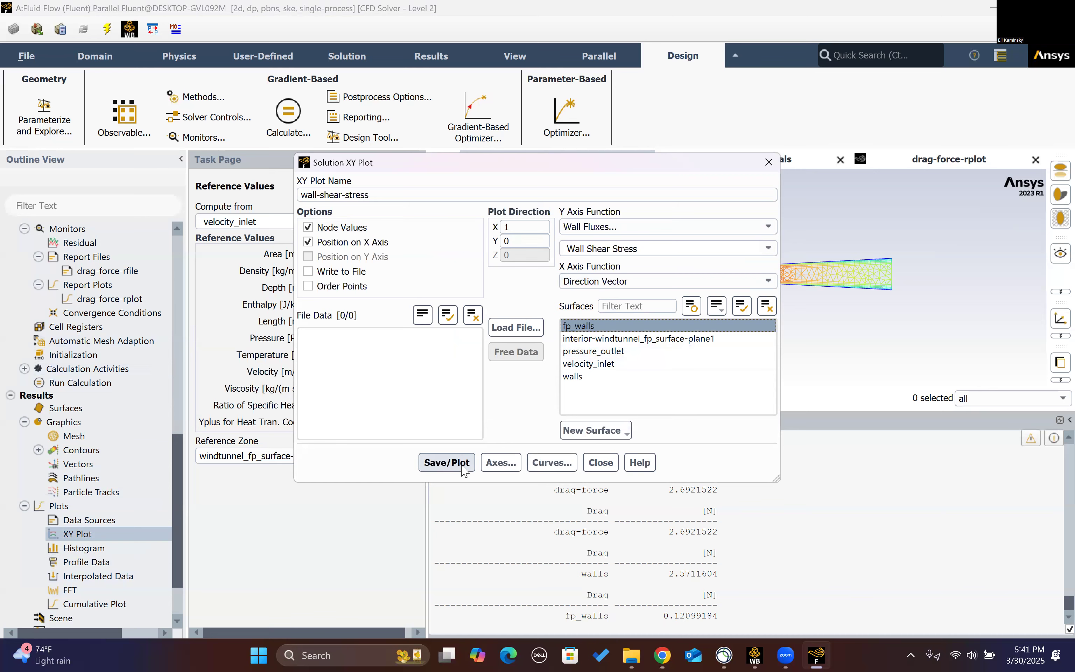
pyautogui.click(446, 462)
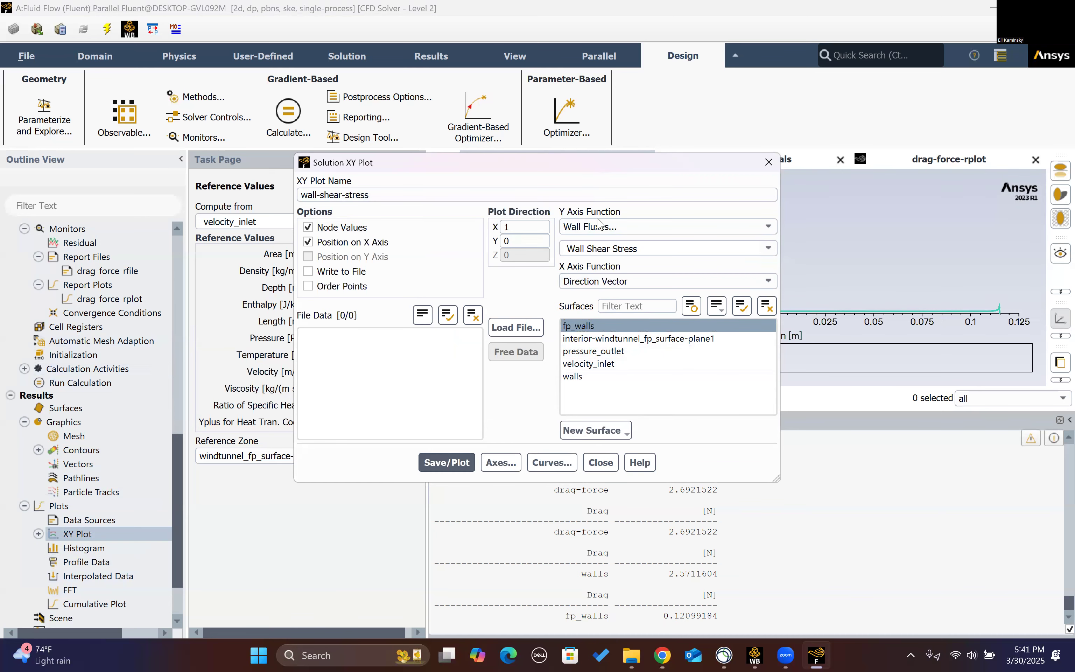
pyautogui.moveTo(598, 163); pyautogui.dragTo(586, 337)
pyautogui.click(587, 638)
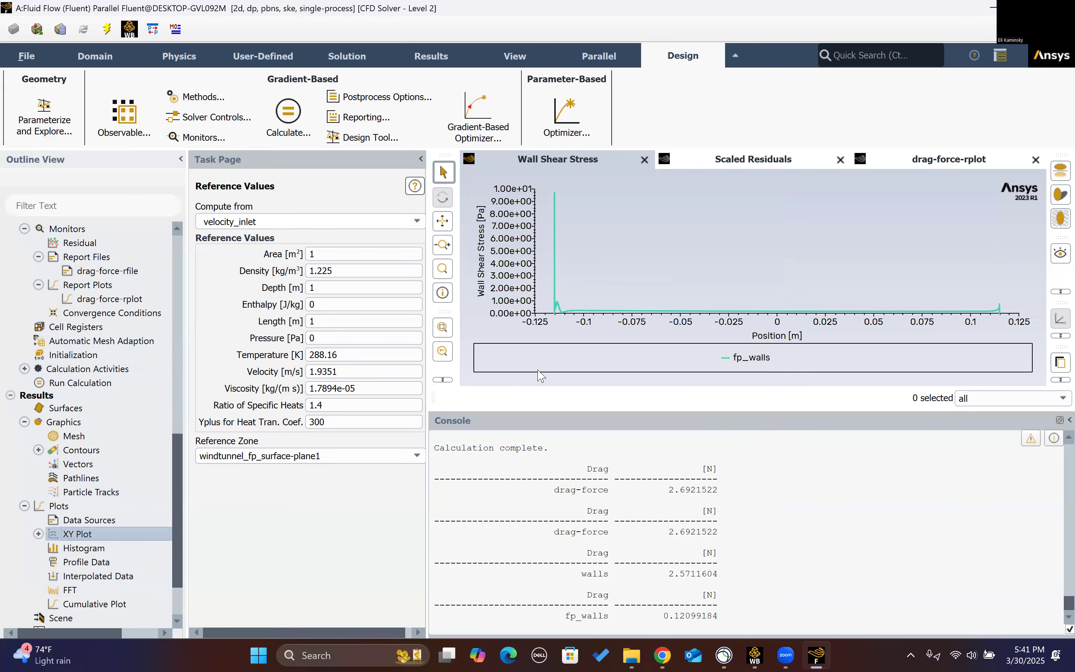
# Write the wall-shear-stress plot data for fp_walls to an XY file named wallshearstress and close the plot settings
pyautogui.click(38, 533)
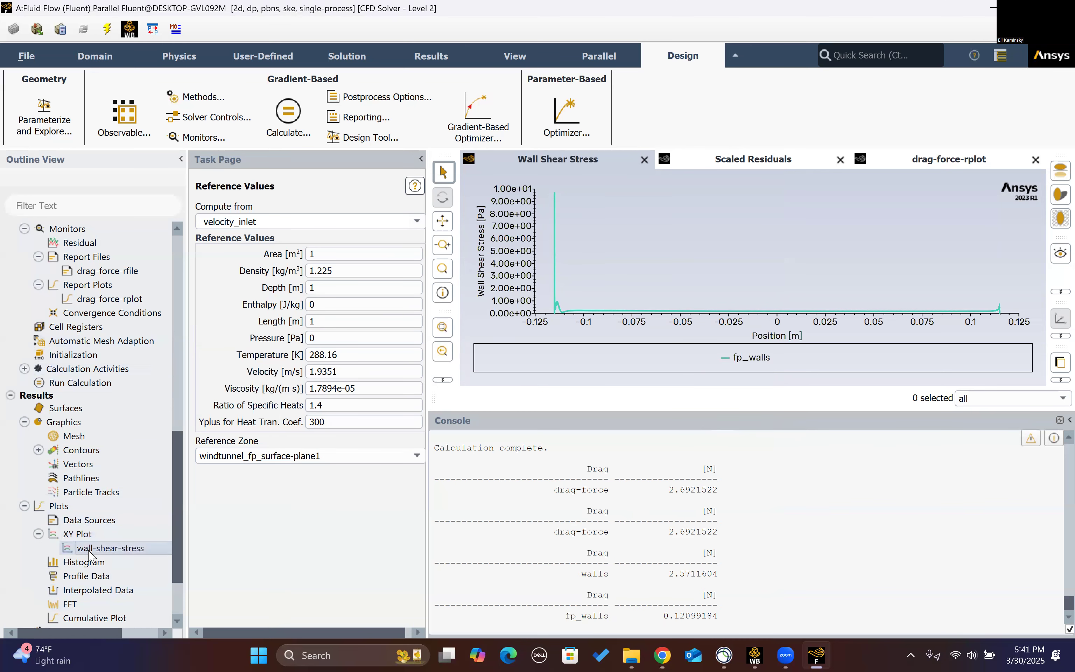
pyautogui.doubleClick(89, 550)
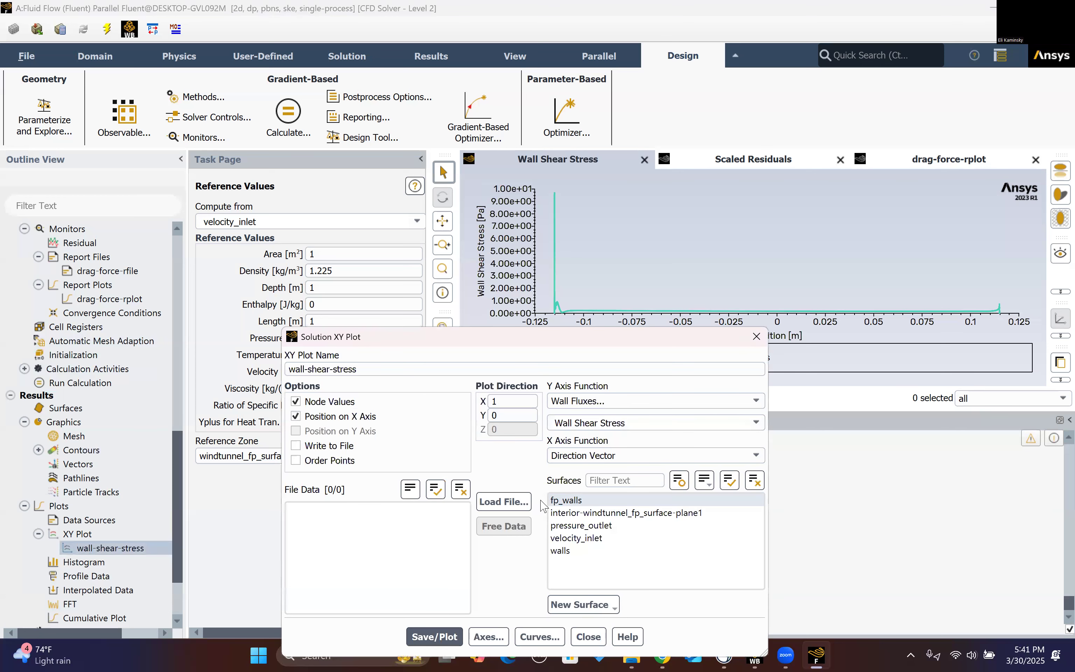
pyautogui.click(338, 445)
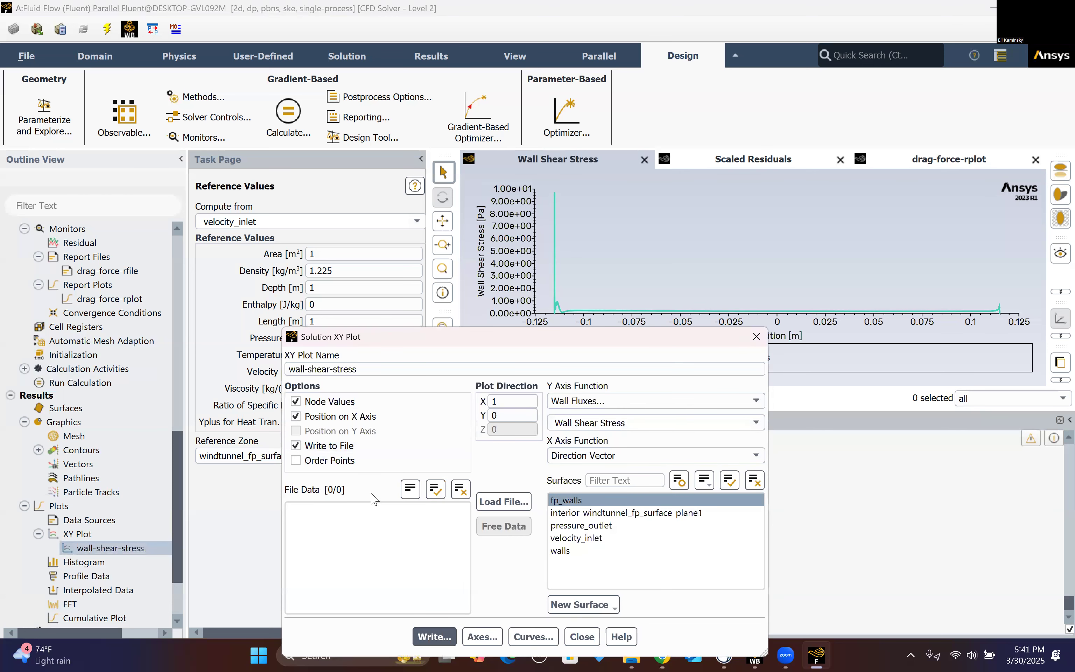
pyautogui.click(435, 636)
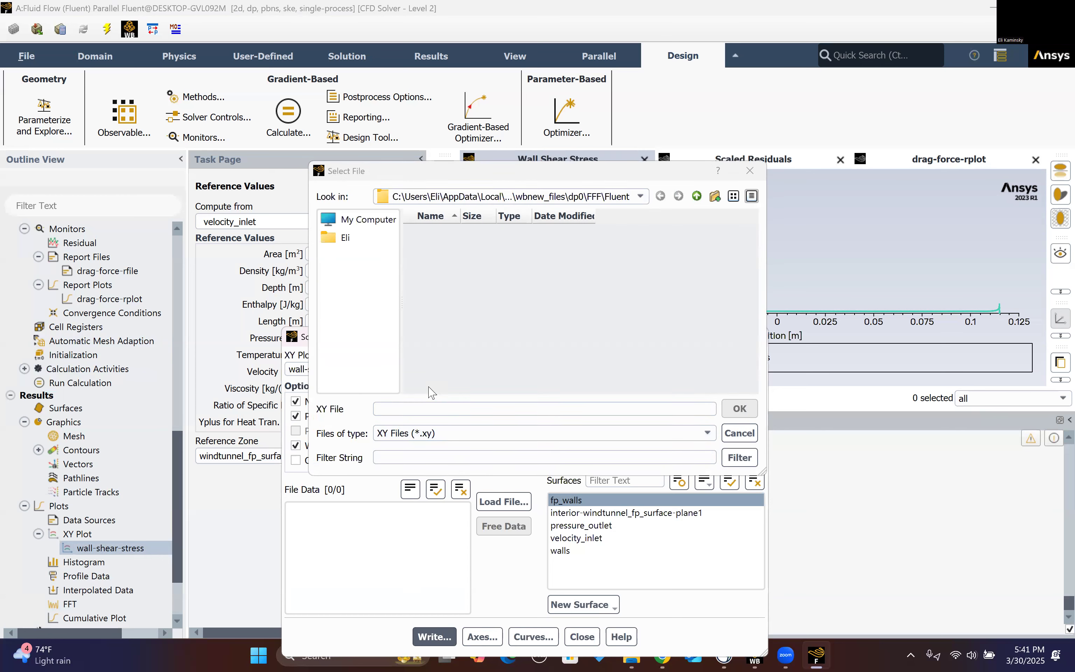
pyautogui.click(437, 406)
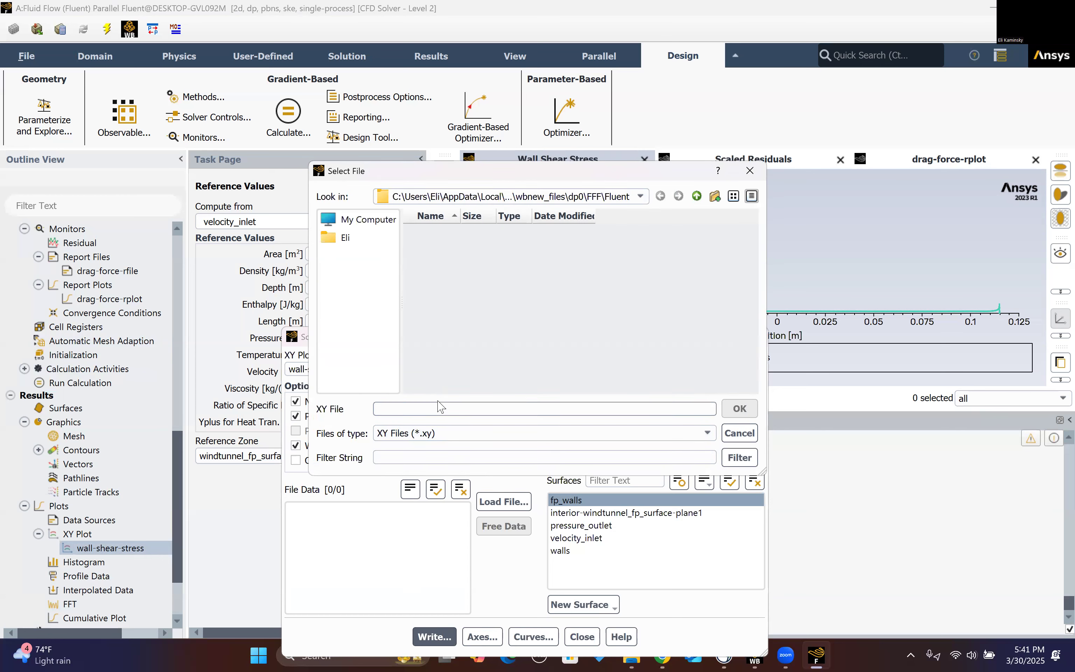
pyautogui.write('wallshea')
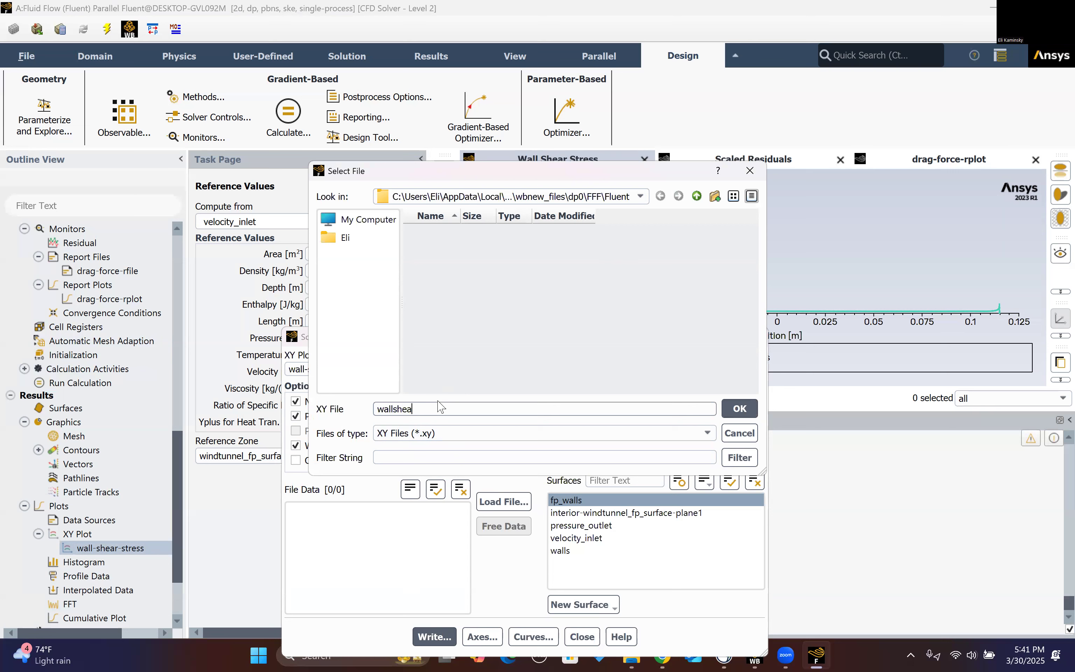
pyautogui.write('rstress')
pyautogui.click(736, 407)
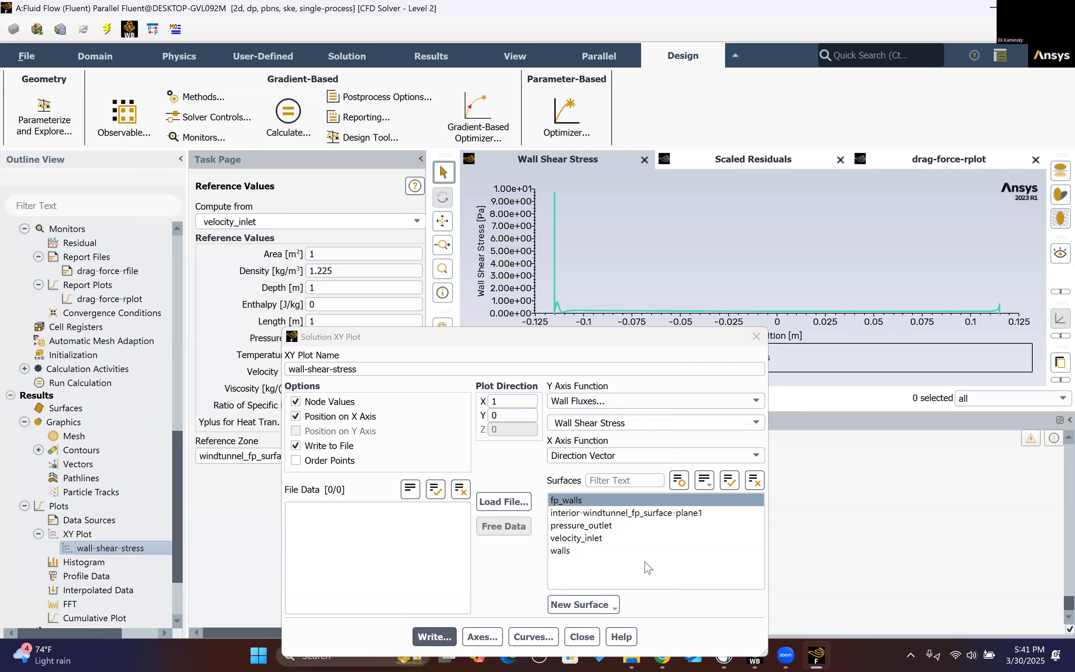
pyautogui.click(580, 637)
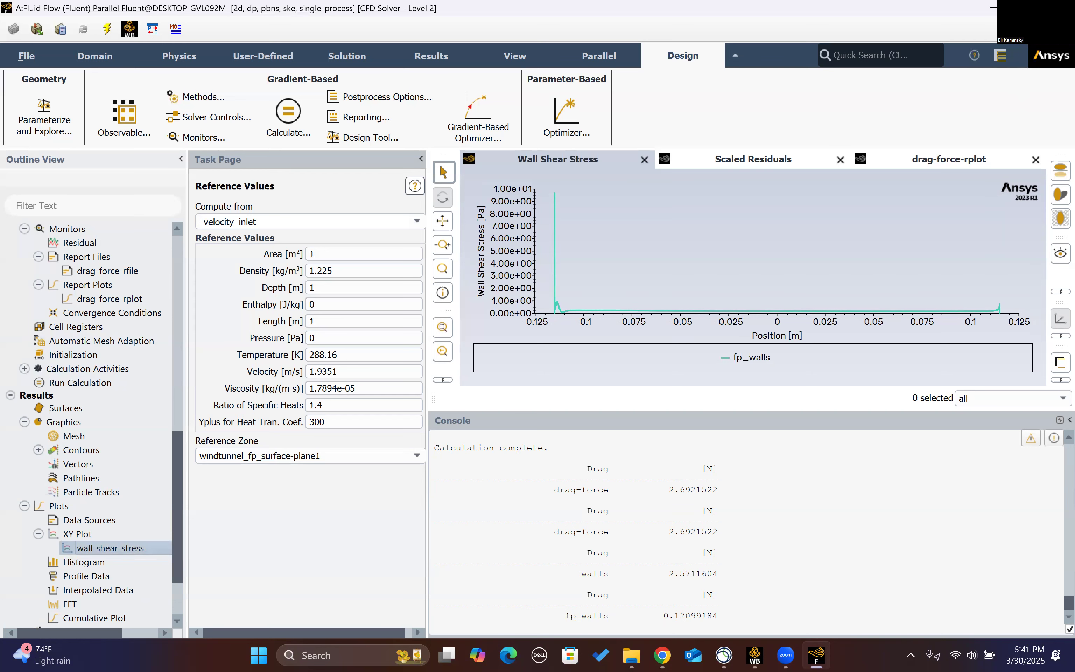
# Close Fluent, return to Workbench and refresh the Solution cell of the Fluid Flow (Fluent) system
pyautogui.click(1058, 8)
pyautogui.click(542, 349)
pyautogui.click(249, 391)
pyautogui.click(312, 435)
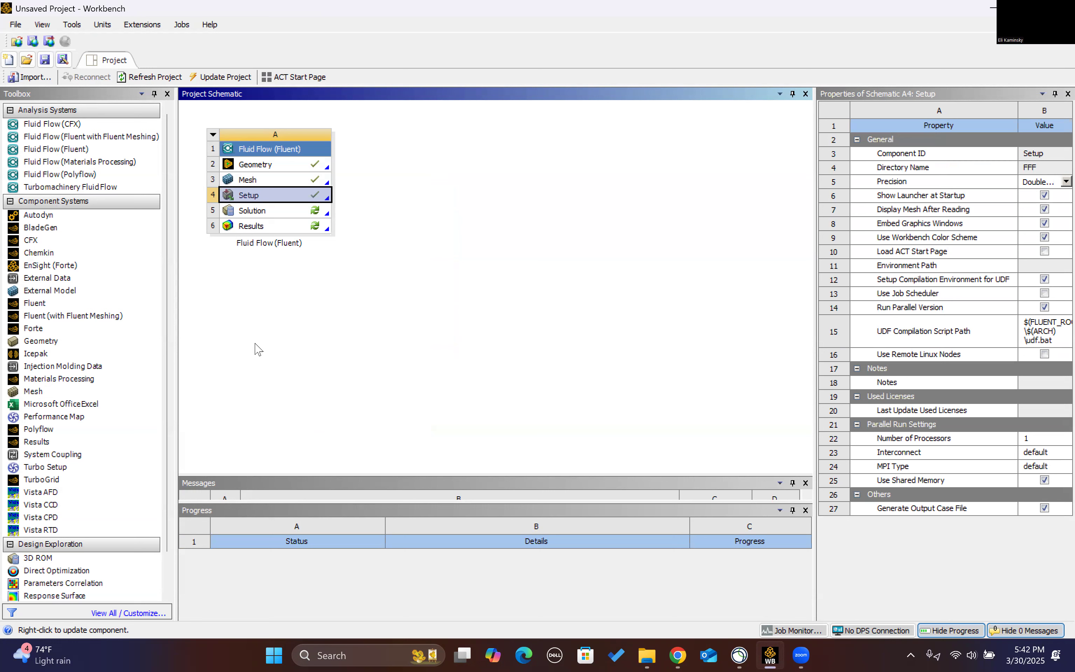
pyautogui.click(279, 211)
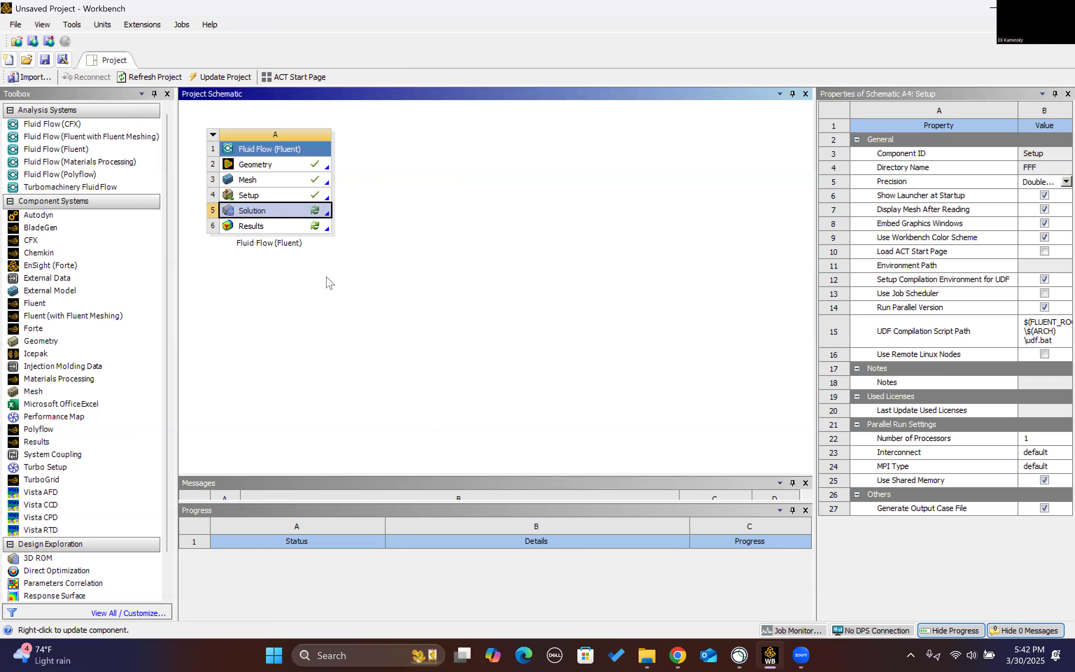
pyautogui.click(312, 374)
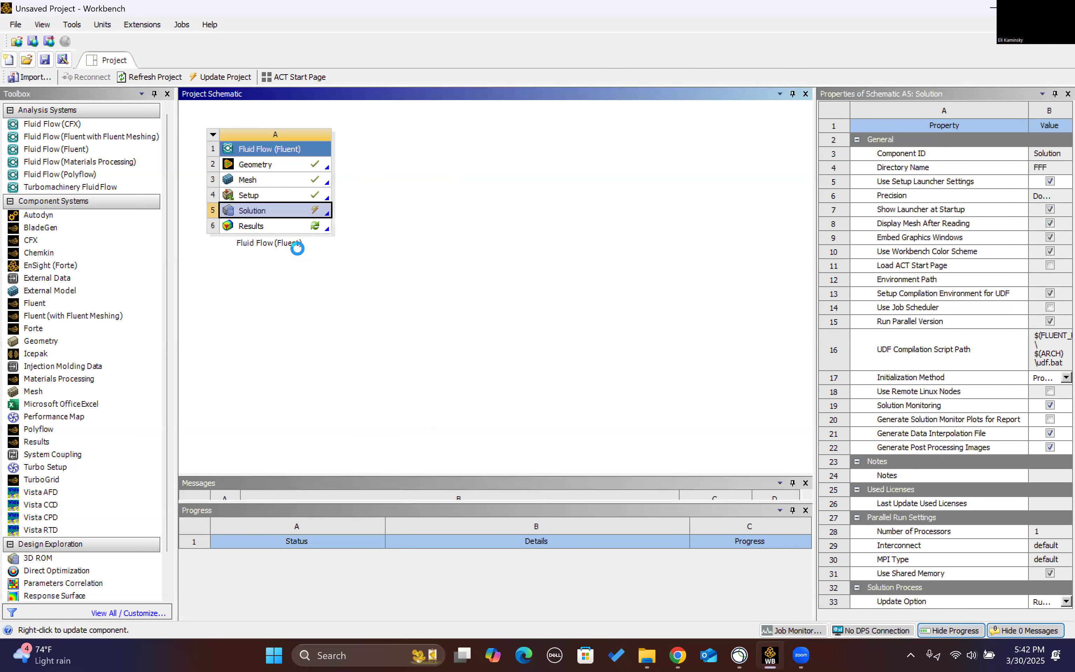
# Open the Results cell of the Fluid Flow (Fluent) system in CFD-Post
pyautogui.click(262, 221)
pyautogui.rightClick(270, 220)
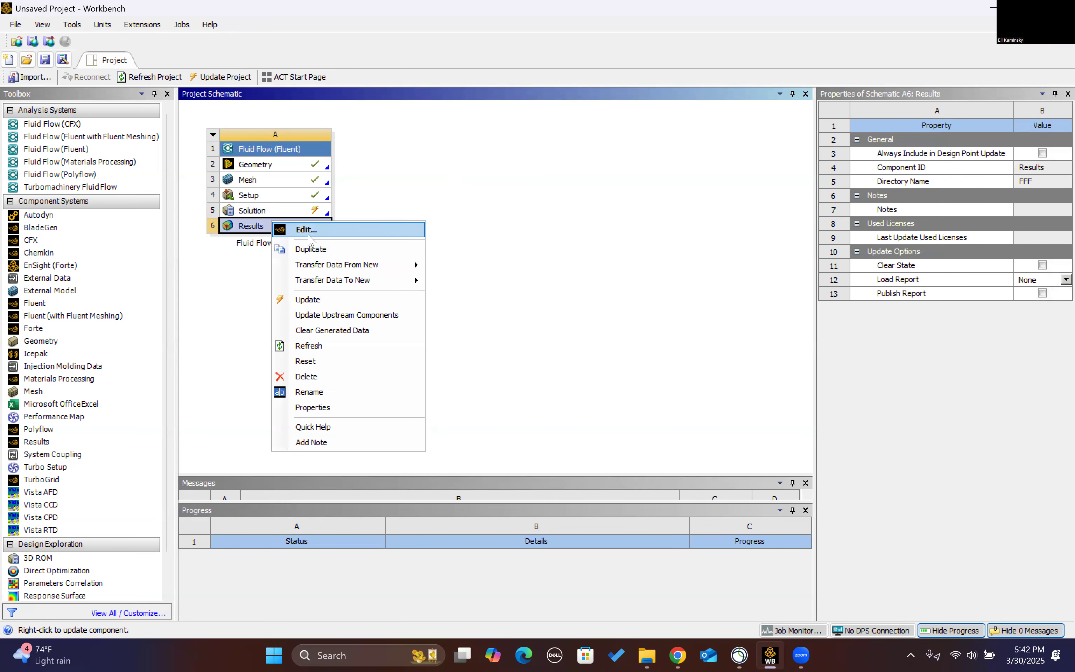
pyautogui.click(250, 226)
pyautogui.doubleClick(250, 227)
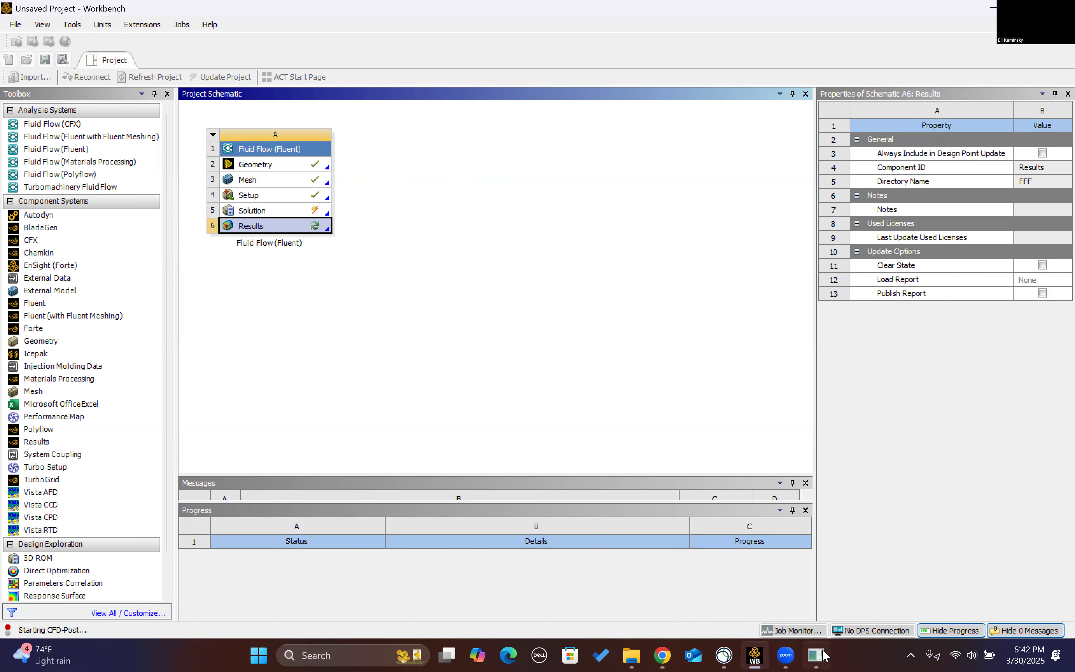
pyautogui.moveTo(817, 654)
pyautogui.click(798, 595)
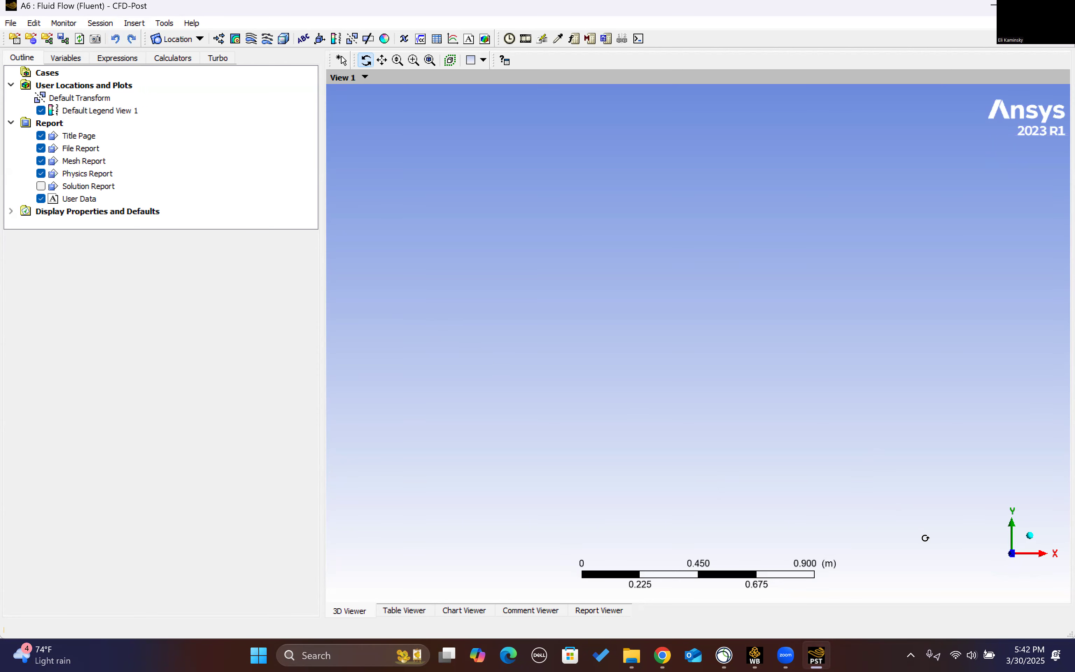
pyautogui.moveTo(784, 657)
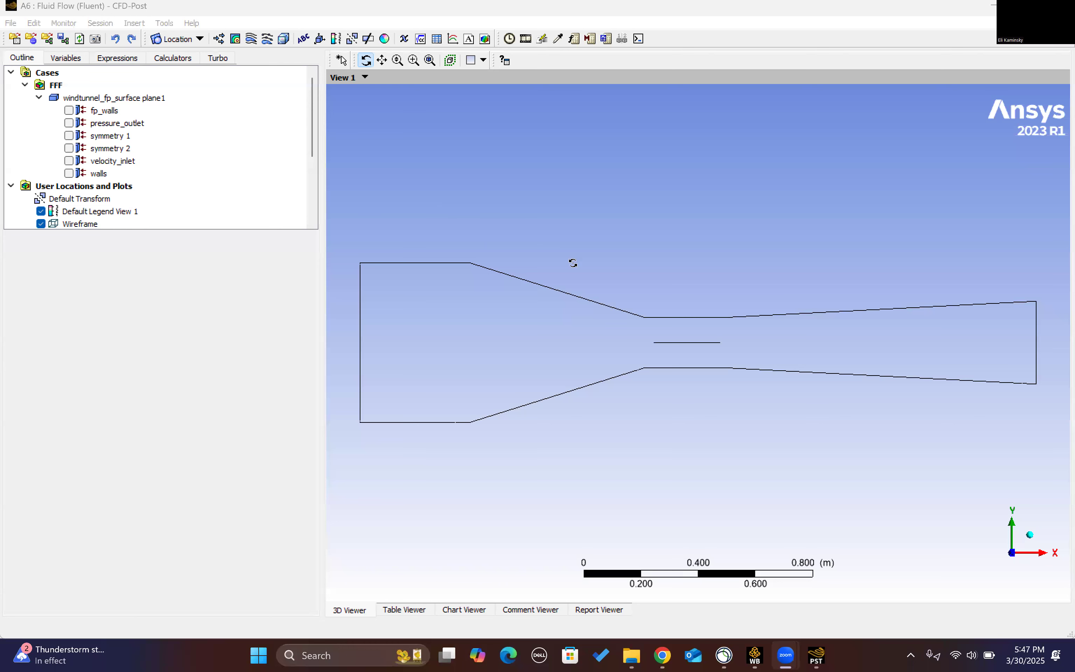
# Insert a vector plot named Velocity Contour w Vectors
pyautogui.scroll(3, 666, 310)
pyautogui.scroll(1, 671, 308)
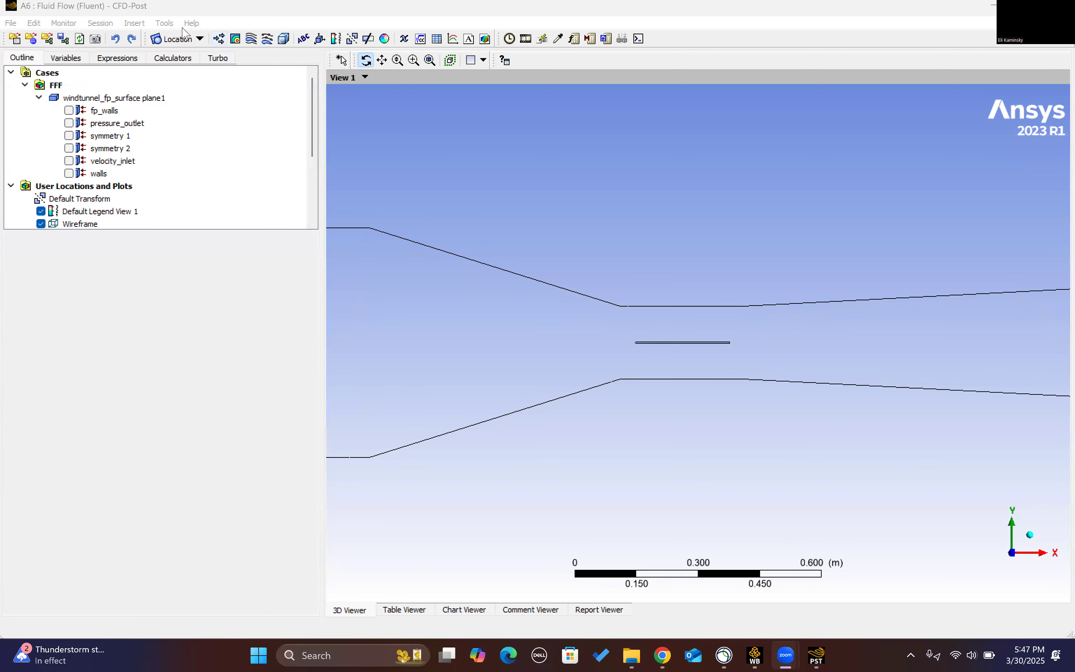
pyautogui.click(134, 23)
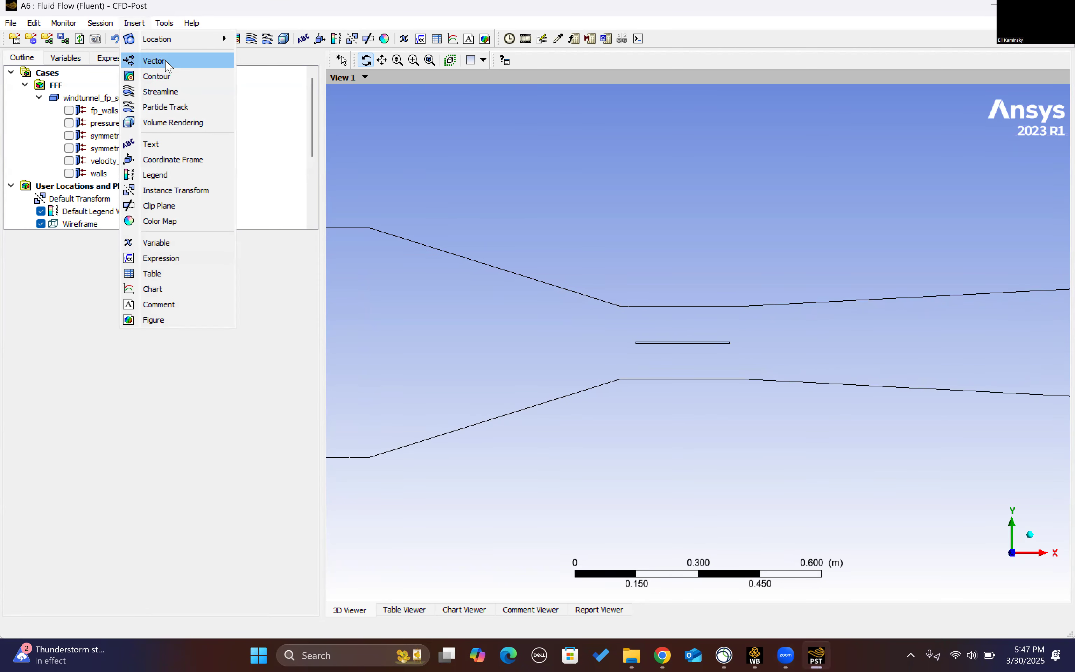
pyautogui.click(155, 60)
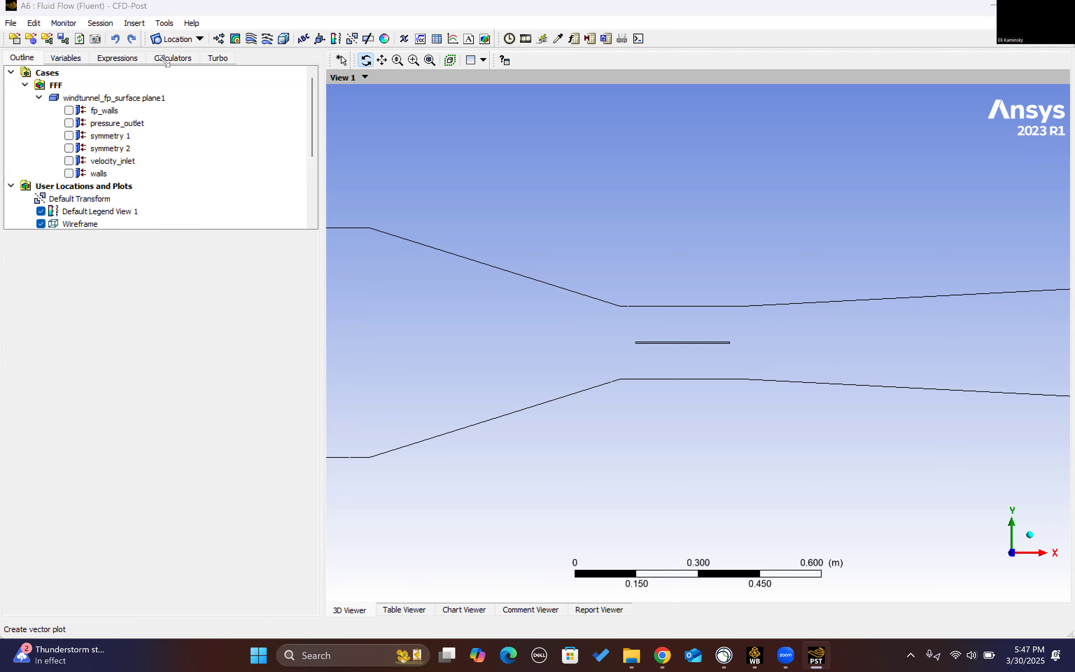
pyautogui.write('Ve')
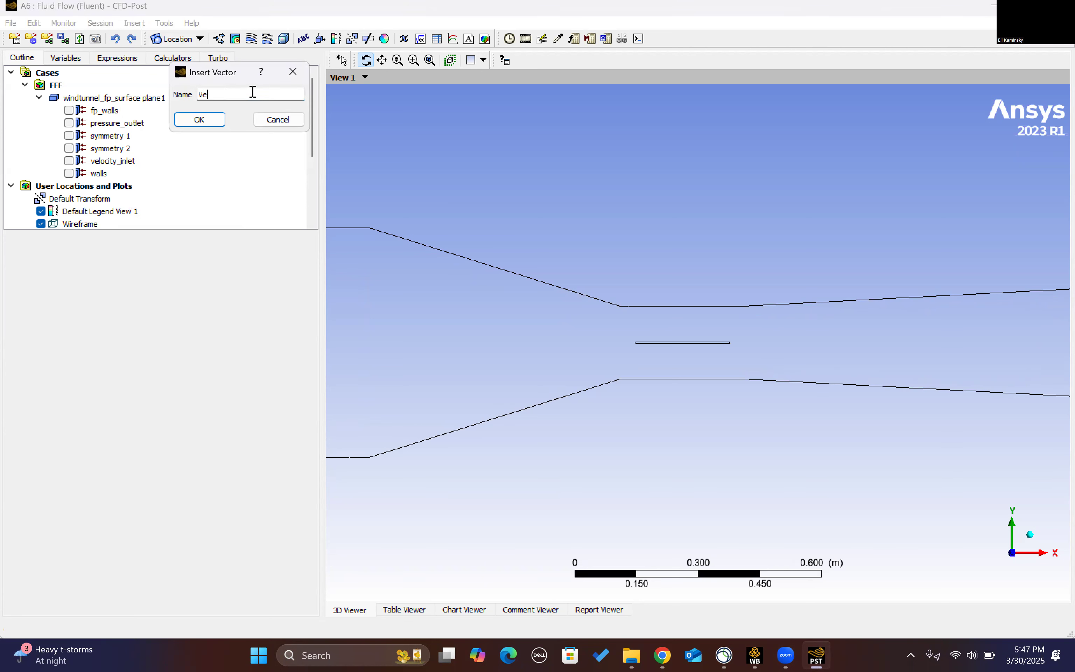
pyautogui.write('cloity Contour w Vectors')
pyautogui.press('Return')
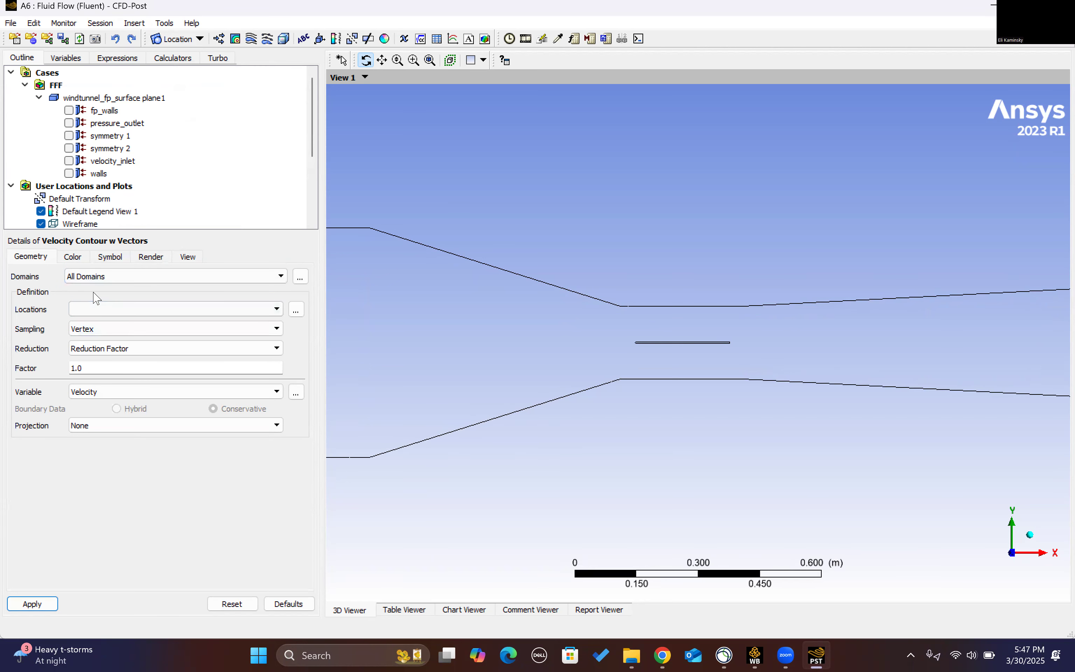
# Display the velocity vectors on the symmetry 1 location
pyautogui.click(147, 309)
pyautogui.click(152, 343)
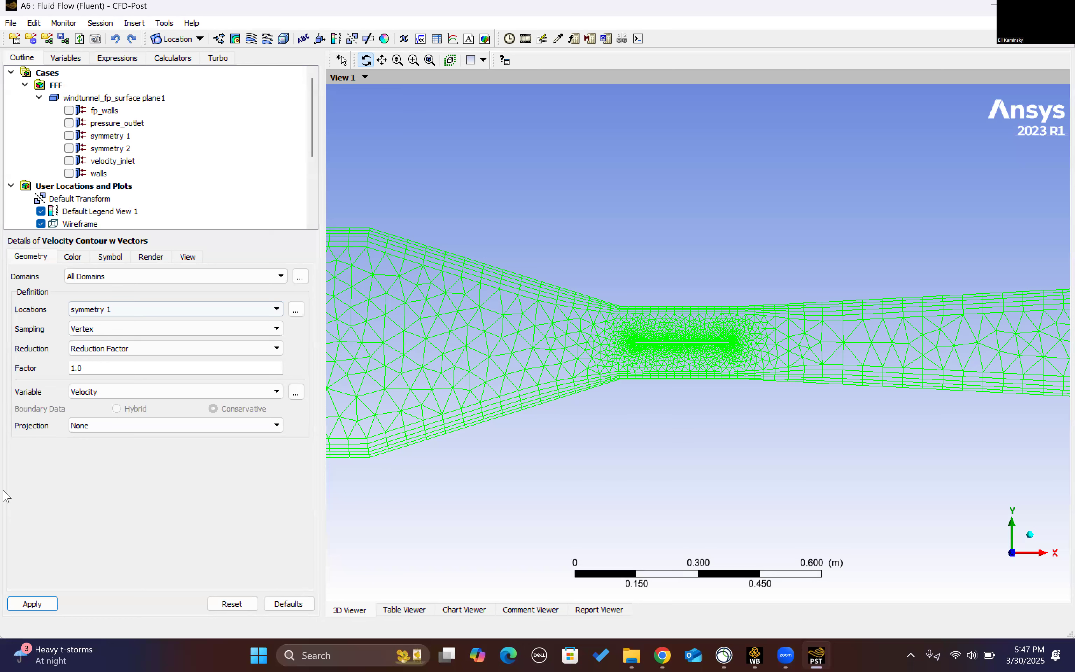
pyautogui.click(25, 603)
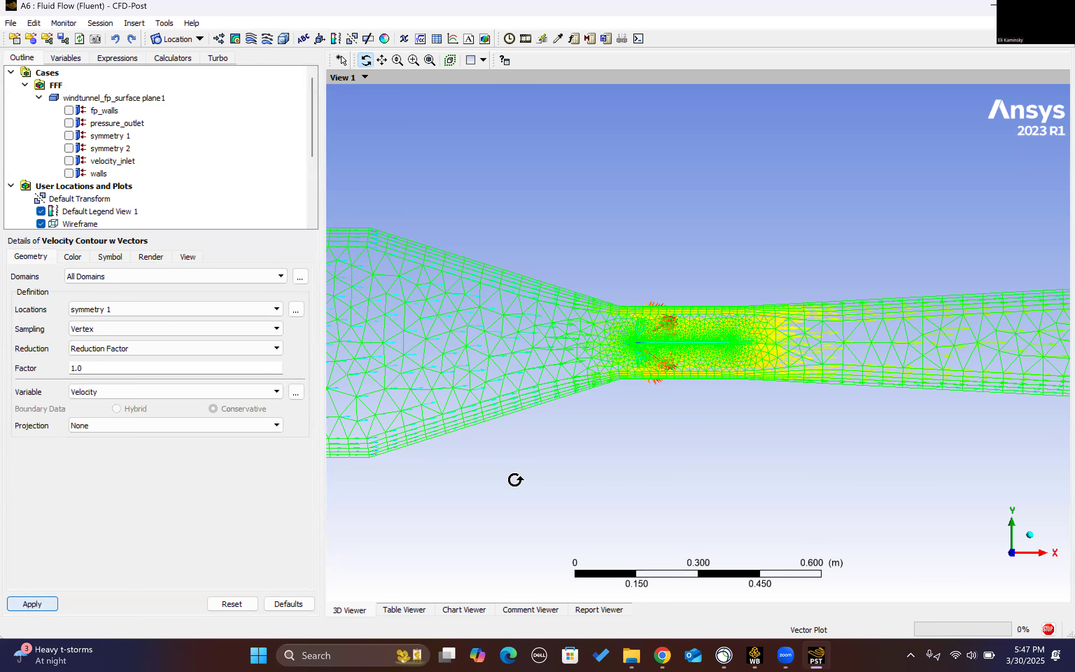
pyautogui.scroll(1, 742, 348)
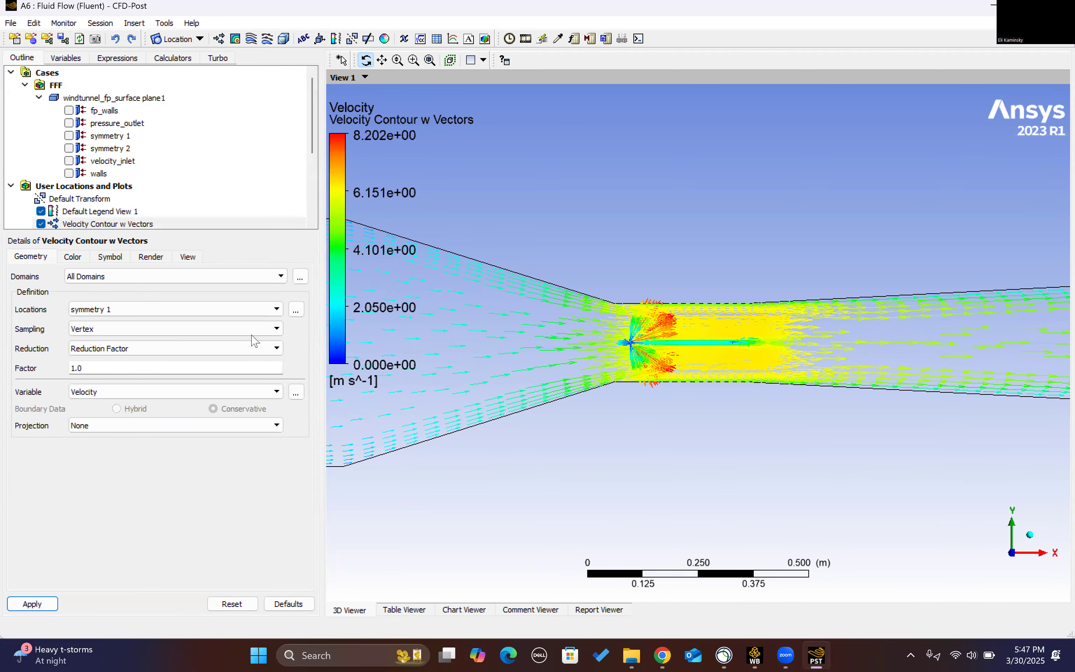
# Try Equally Spaced sampling for the velocity vectors on symmetry 1
pyautogui.click(277, 329)
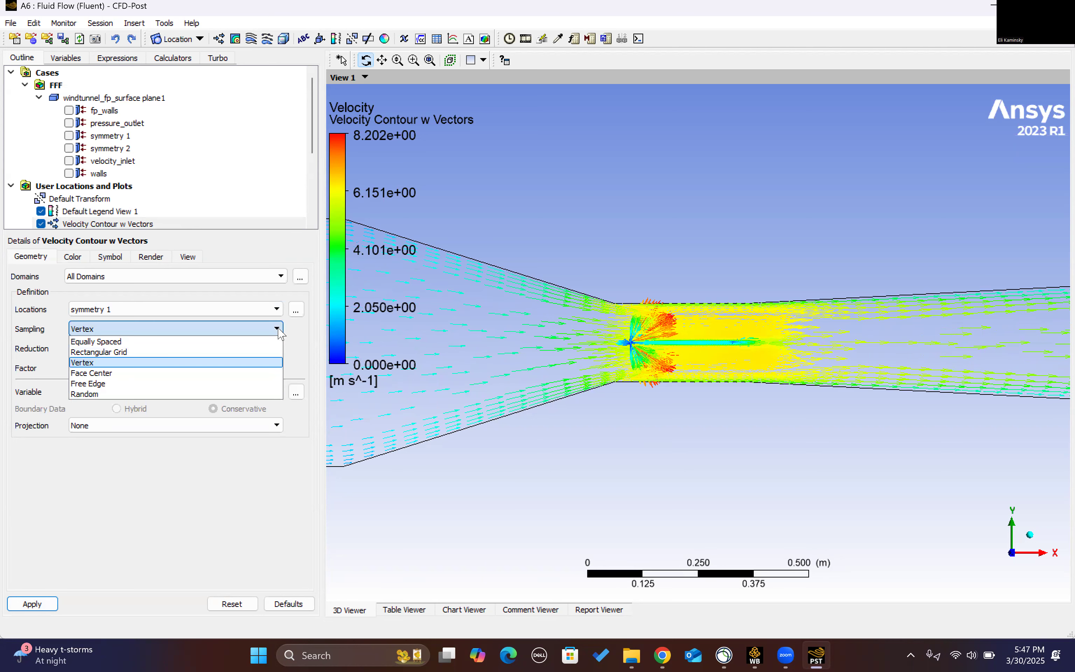
pyautogui.click(187, 346)
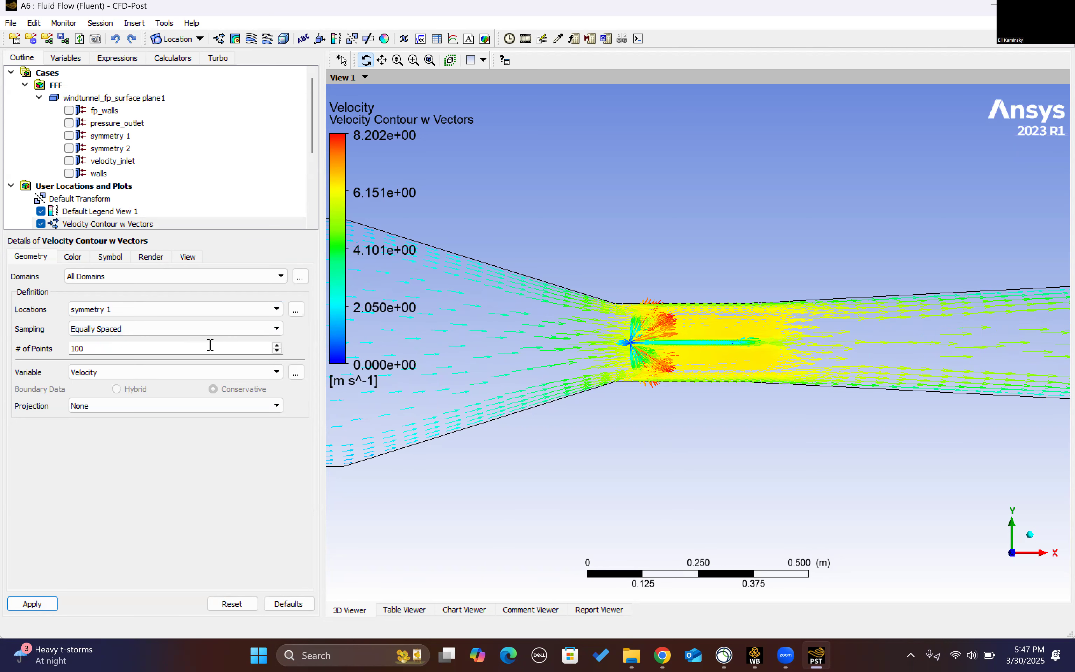
pyautogui.click(32, 604)
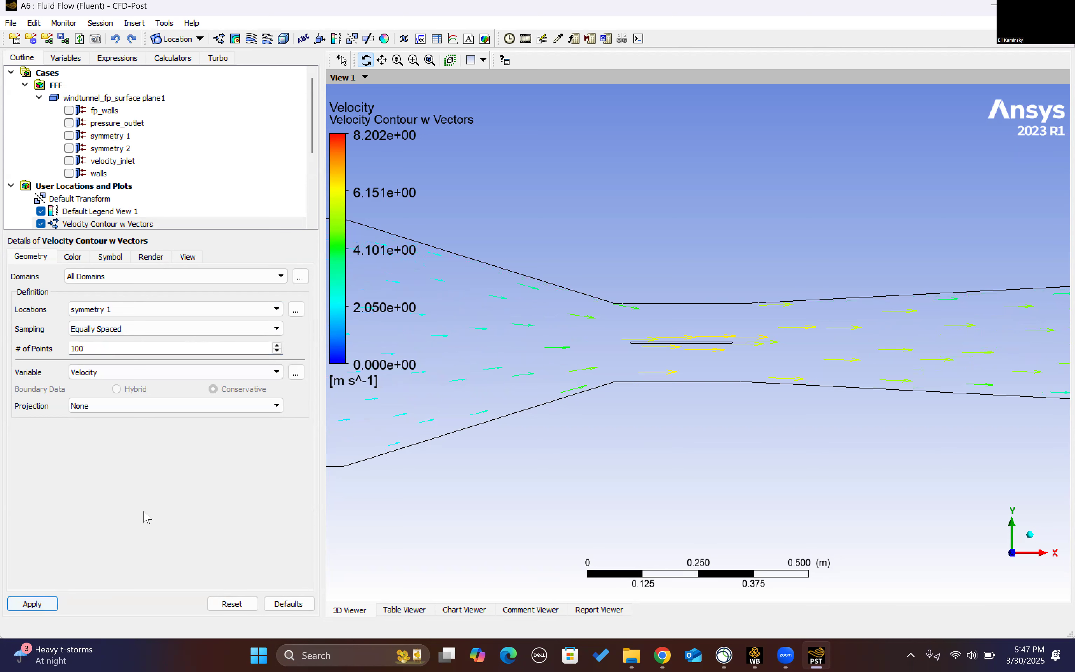
# Return the velocity vector sampling to Vertex and apply it
pyautogui.click(275, 329)
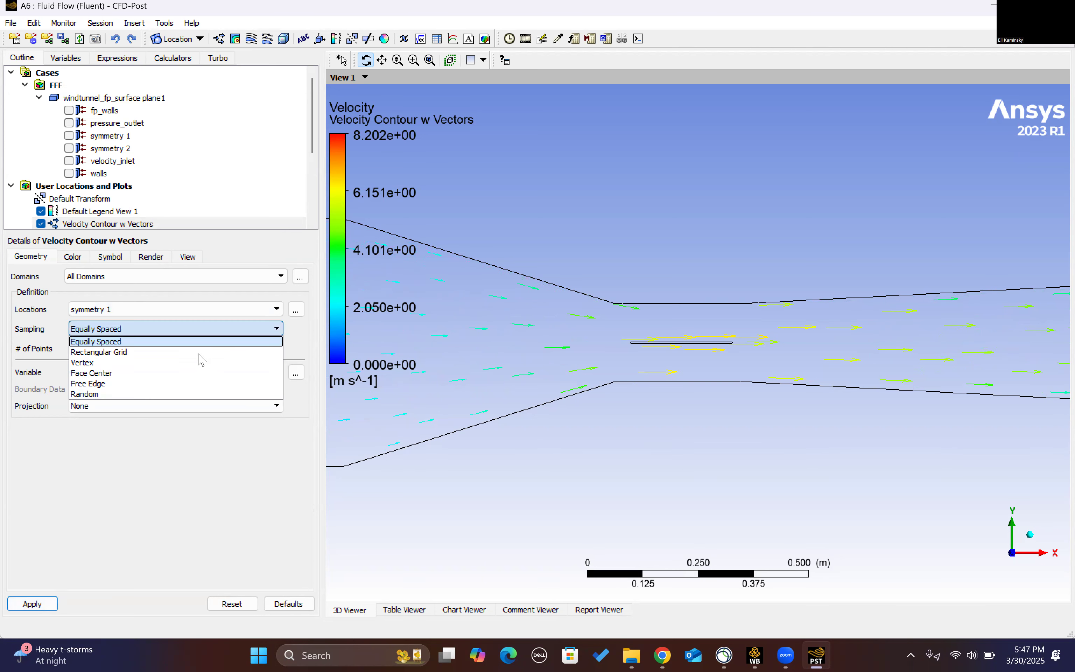
pyautogui.click(202, 359)
pyautogui.click(31, 604)
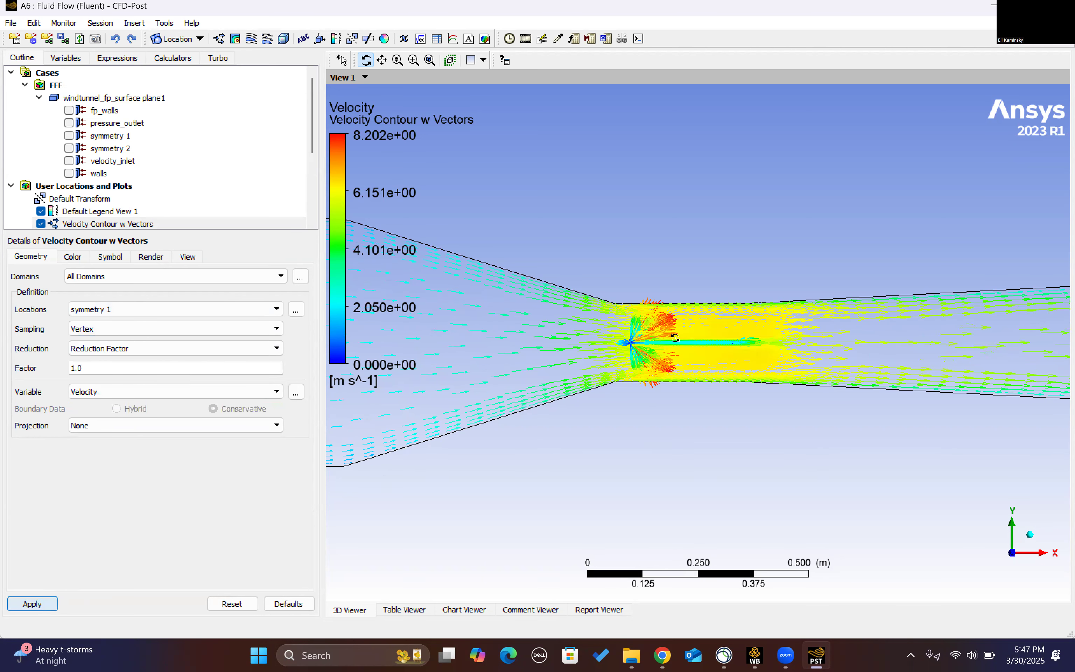
# Save a close-up picture of the velocity vectors around the flat plate in PNG format
pyautogui.scroll(2, 653, 318)
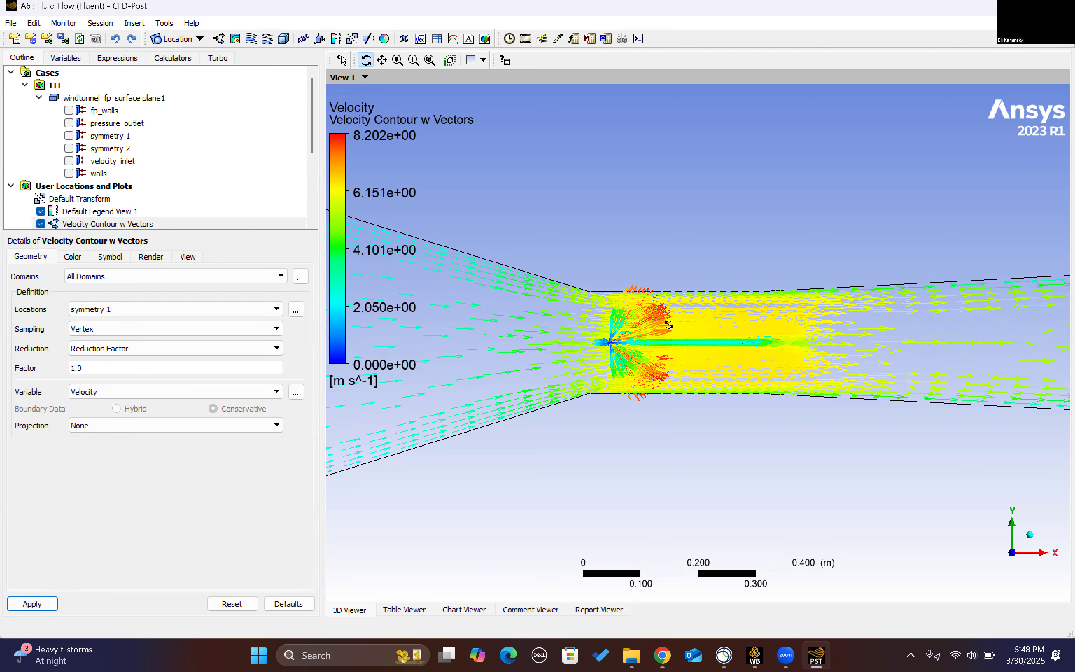
pyautogui.scroll(3, 662, 325)
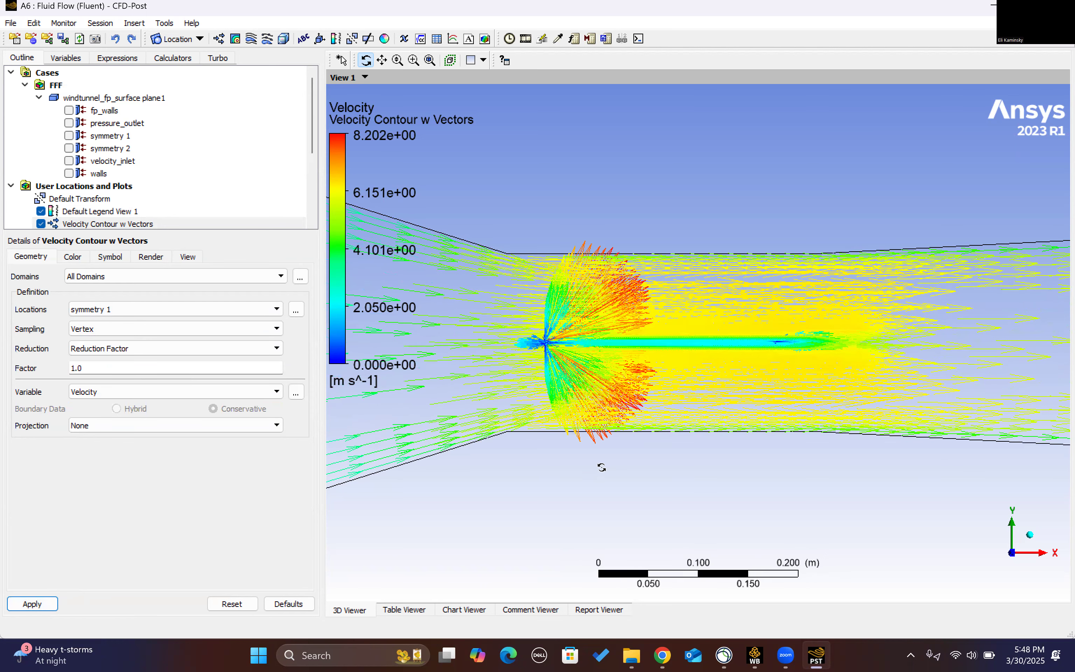
pyautogui.scroll(2, 602, 467)
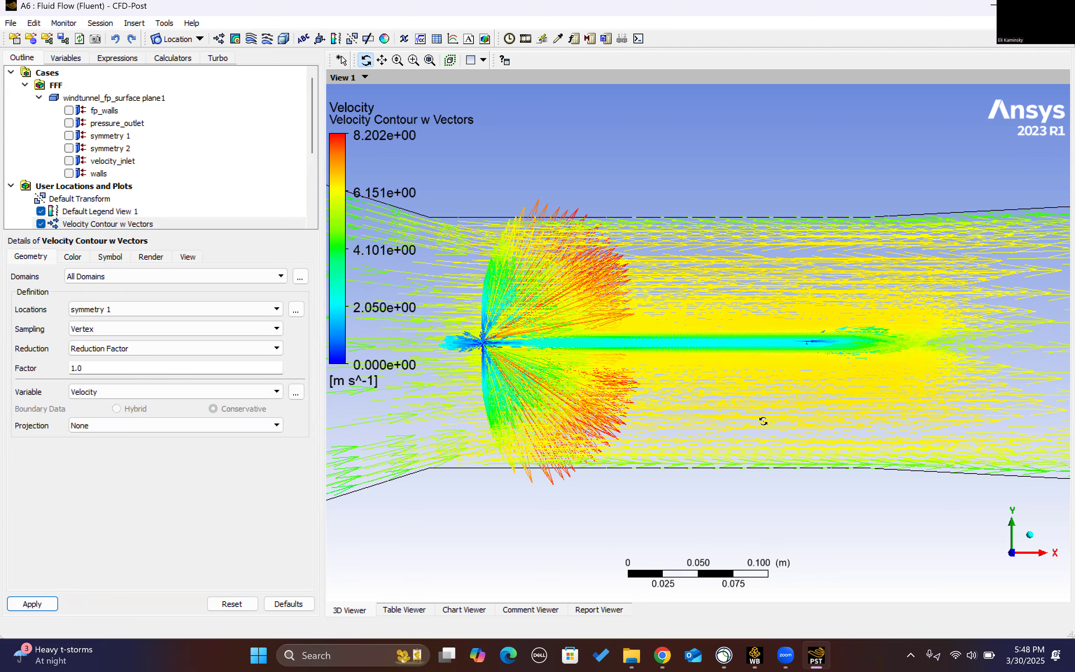
pyautogui.keyDown('ctrl'); pyautogui.moveTo(626, 322); pyautogui.dragTo(627, 257, button='middle'); pyautogui.keyUp('ctrl')
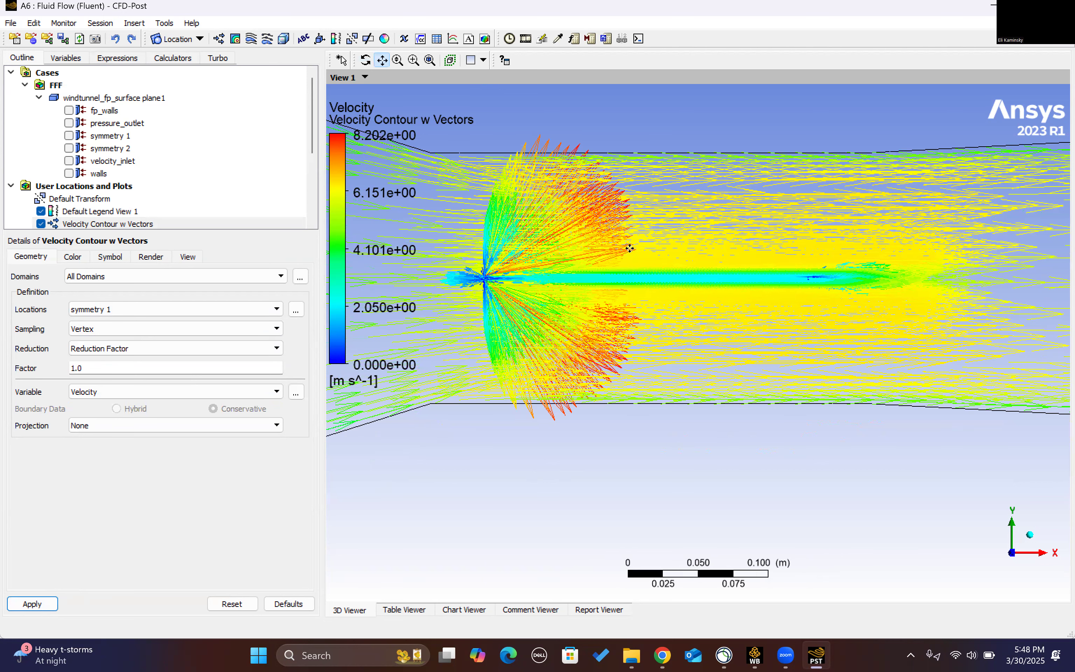
pyautogui.click(10, 23)
pyautogui.click(40, 160)
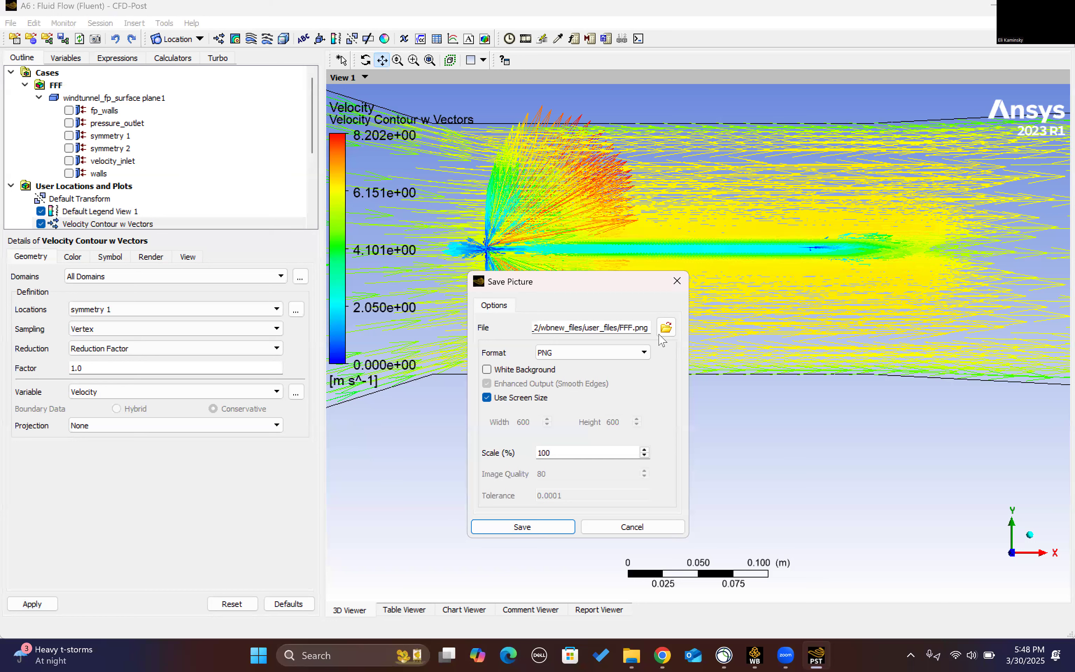
pyautogui.click(533, 526)
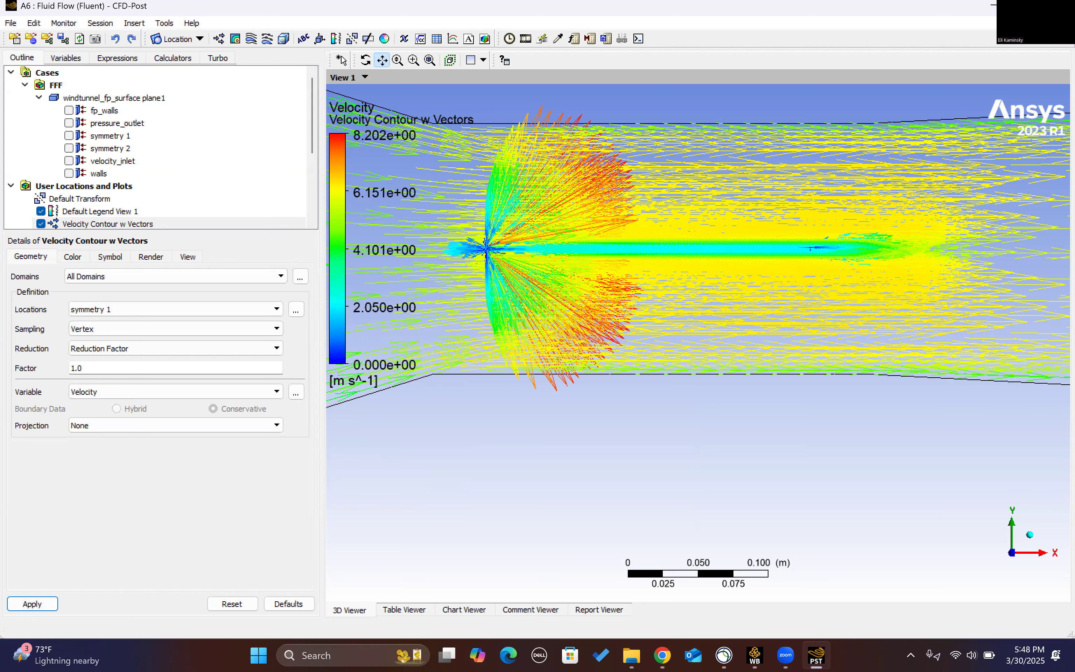
# Insert a line location named line 1 02
pyautogui.click(129, 23)
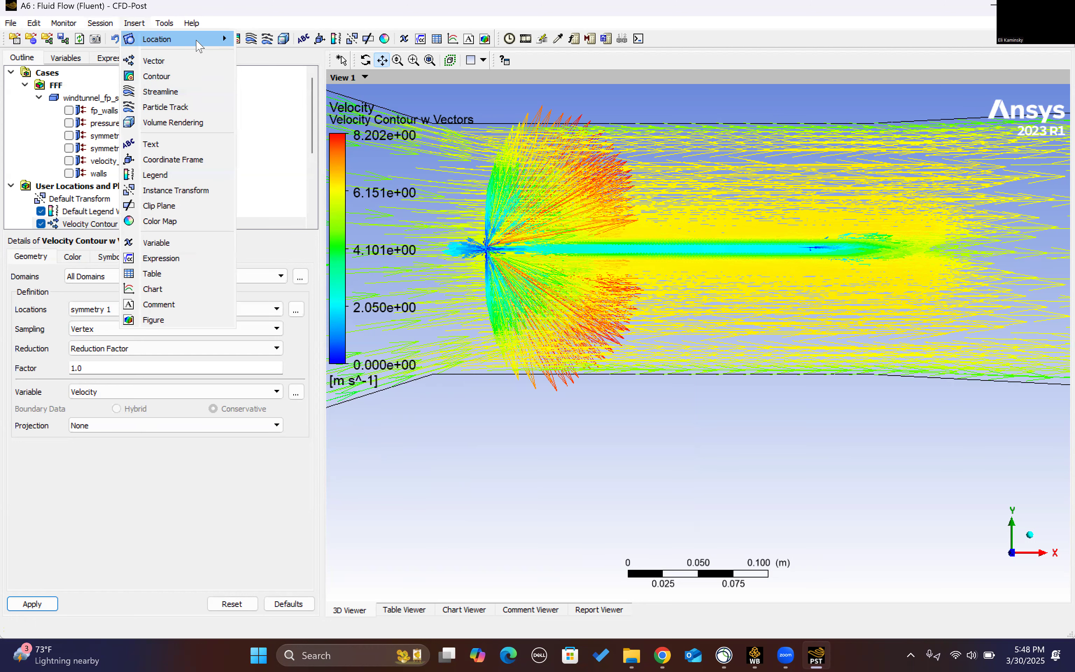
pyautogui.moveTo(198, 44)
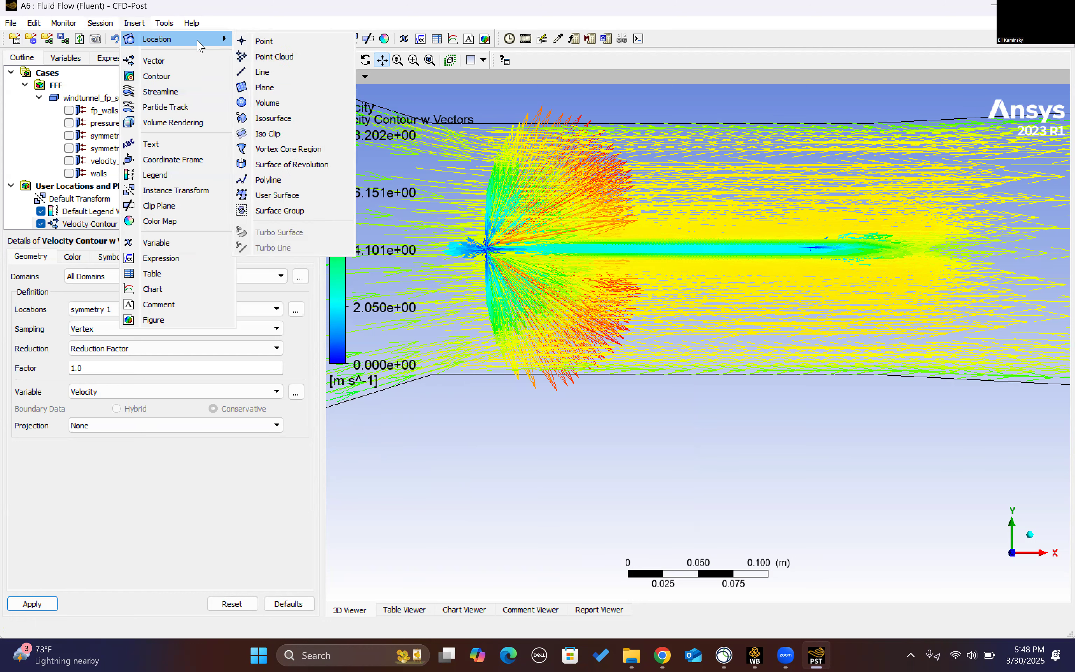
pyautogui.click(269, 73)
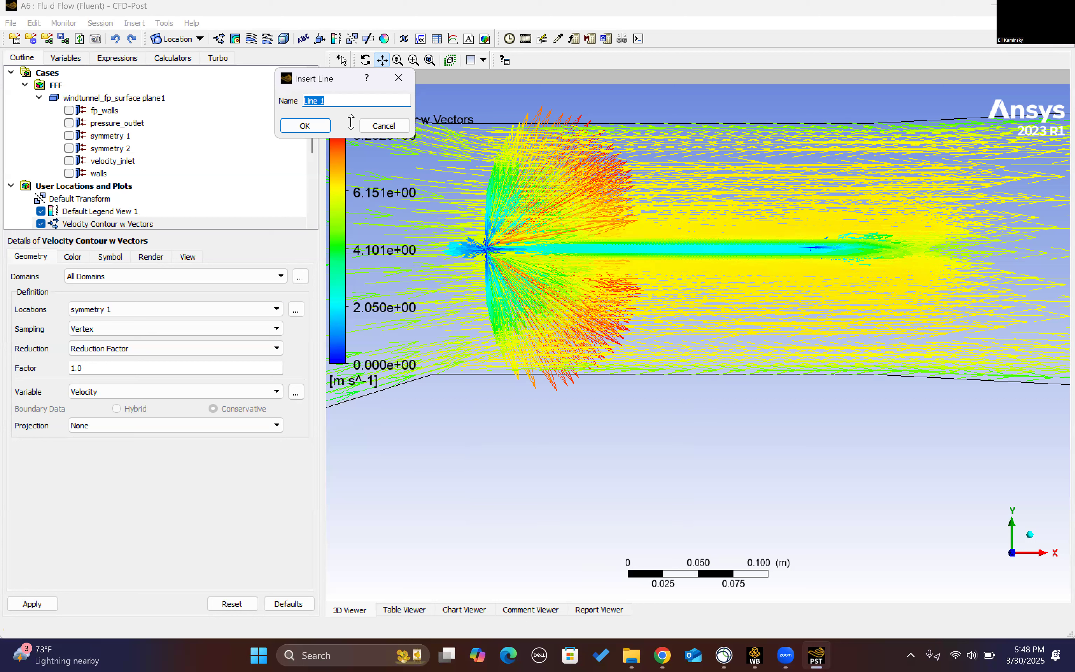
pyautogui.write('lin')
pyautogui.click(312, 125)
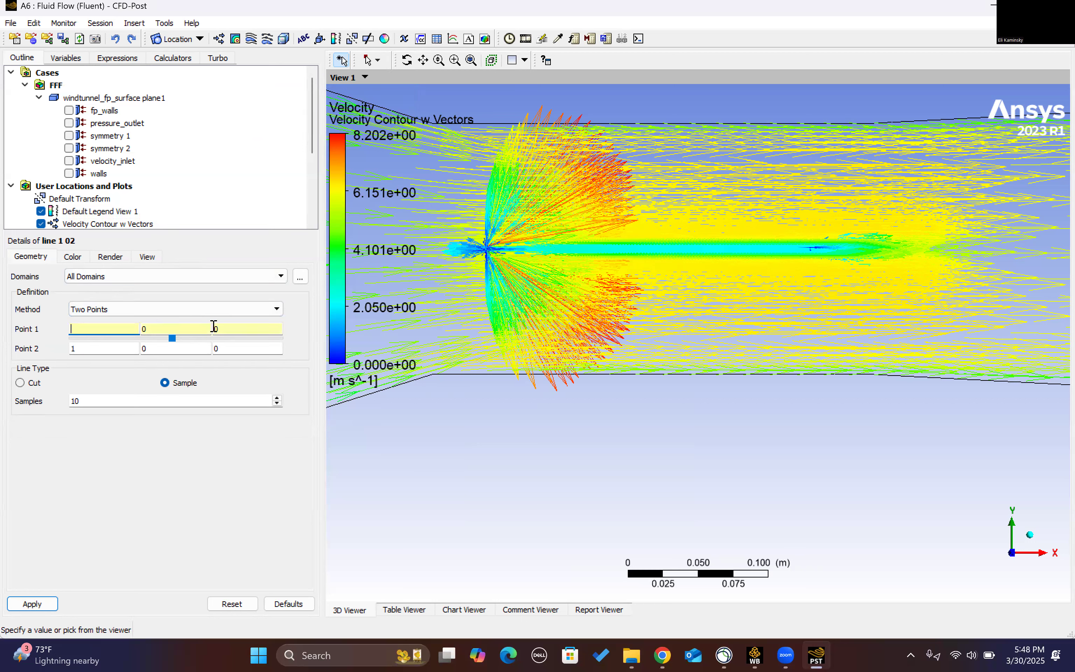
# Set the X coordinate of both line points to -0.113, change the line type to Cut, and try to apply the line
pyautogui.write('115')
pyautogui.click(102, 349)
pyautogui.press('BackSpace')
pyautogui.write('-0.11')
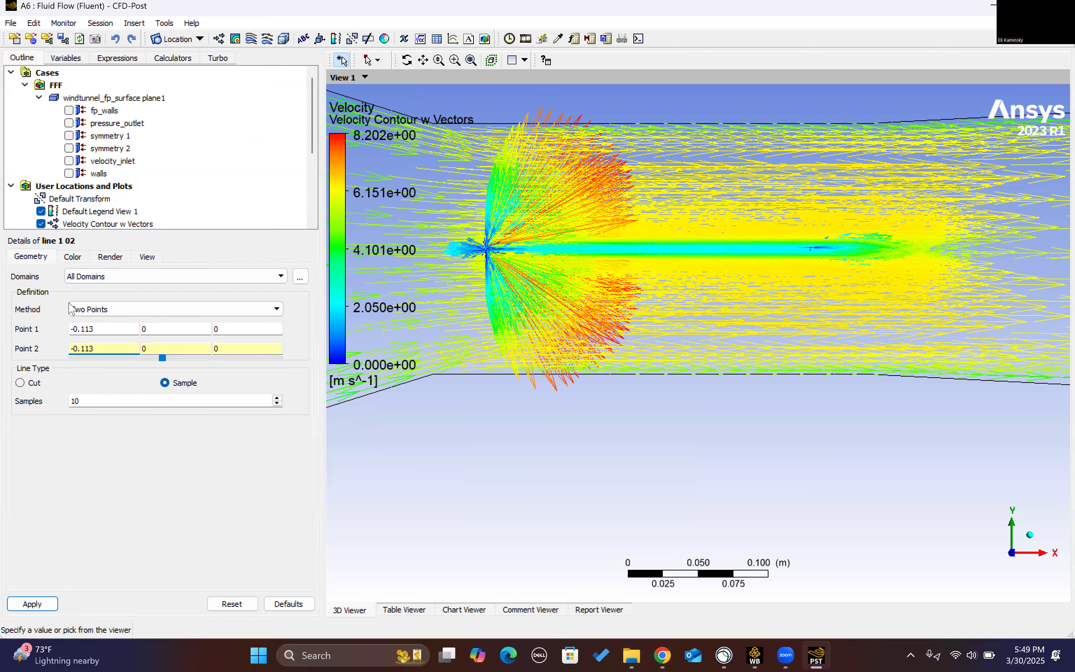
pyautogui.scroll(-2, 104, 213)
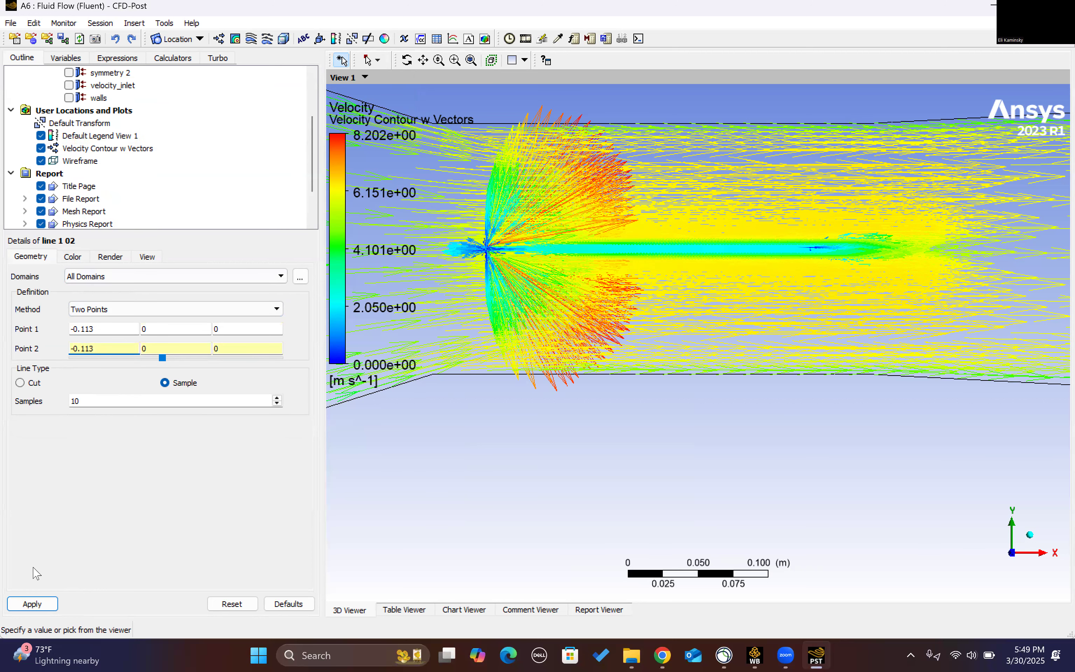
pyautogui.click(20, 383)
pyautogui.click(44, 602)
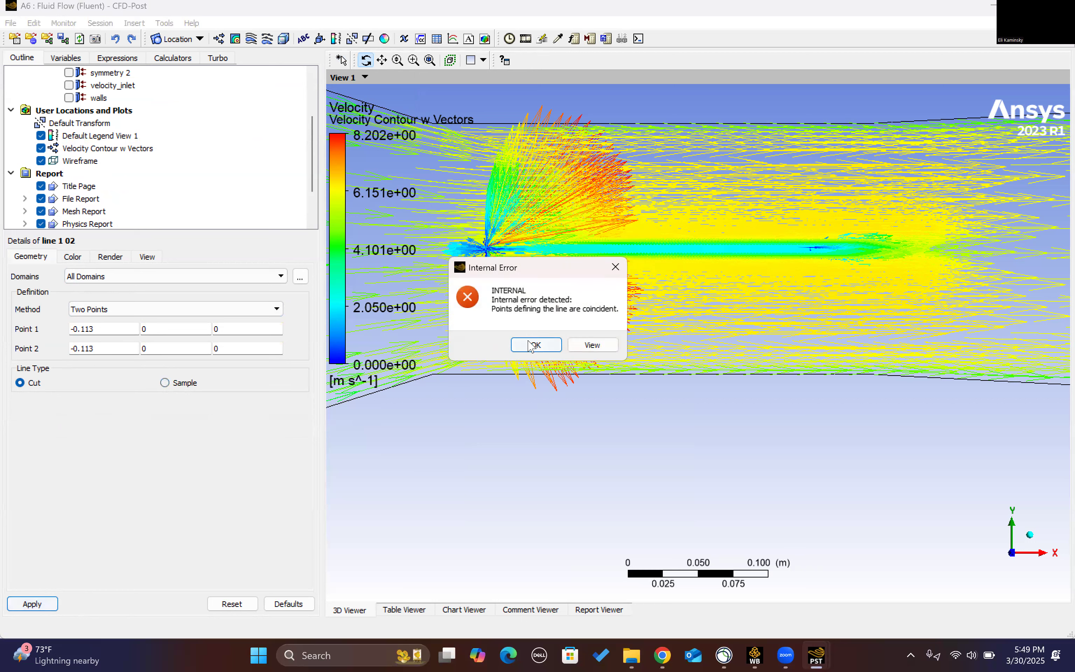
pyautogui.click(535, 345)
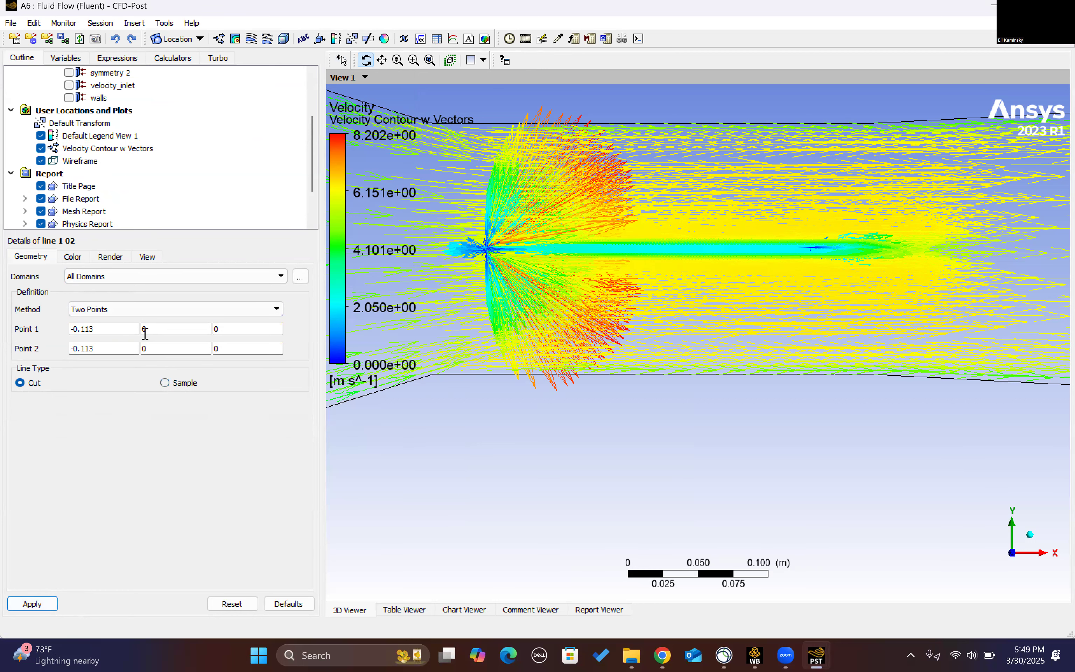
# Set Point 2's Y coordinate to 1, apply the line, and hide the Velocity Contour w Vectors plot
pyautogui.click(170, 349)
pyautogui.press('BackSpace')
pyautogui.write('1')
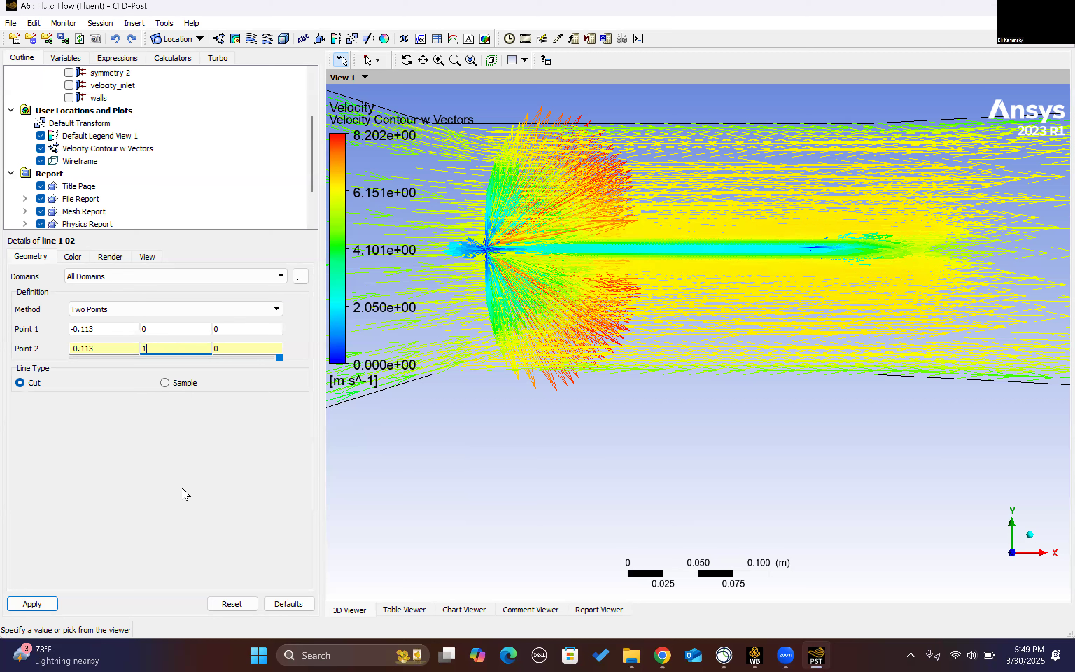
pyautogui.click(46, 605)
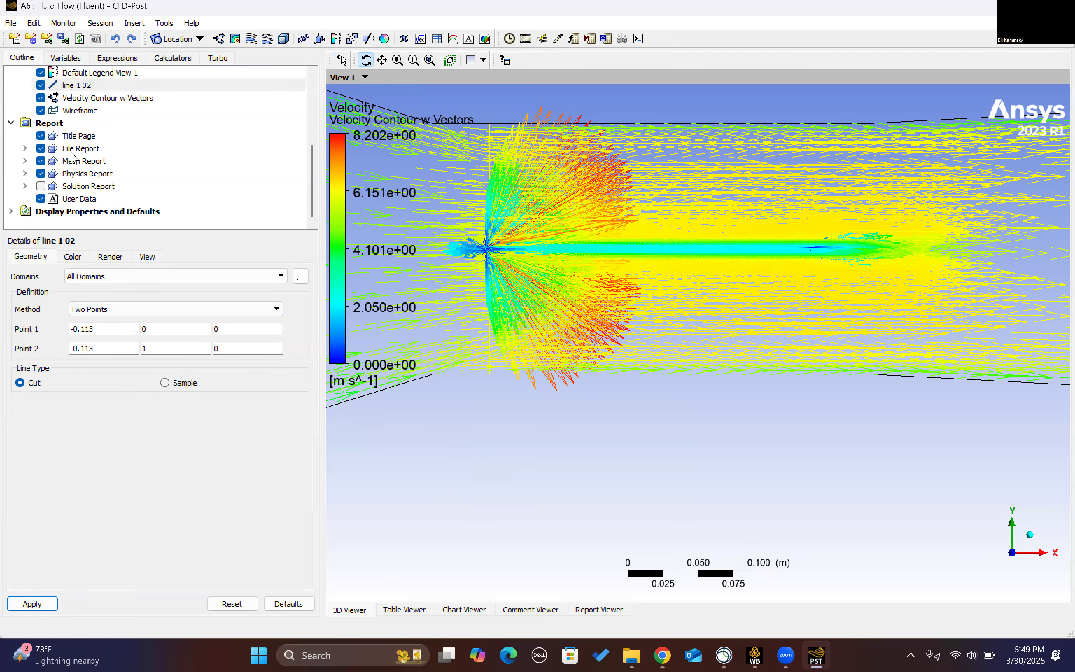
pyautogui.scroll(2, 142, 176)
pyautogui.click(41, 174)
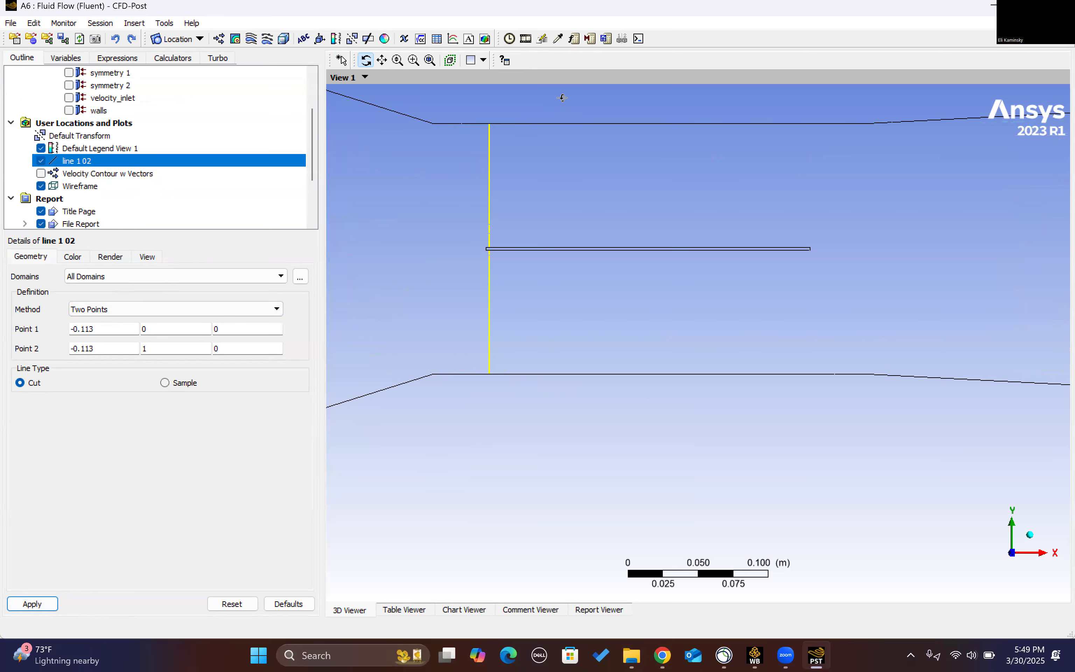
# Insert a second line location named line 2 8cm
pyautogui.click(134, 23)
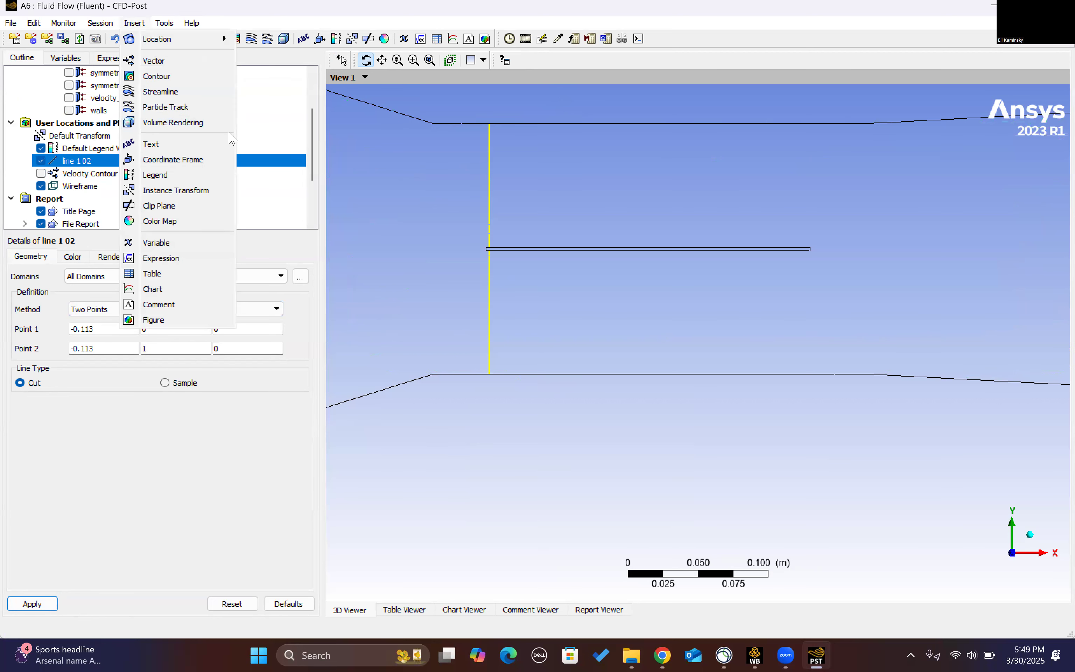
pyautogui.moveTo(181, 41)
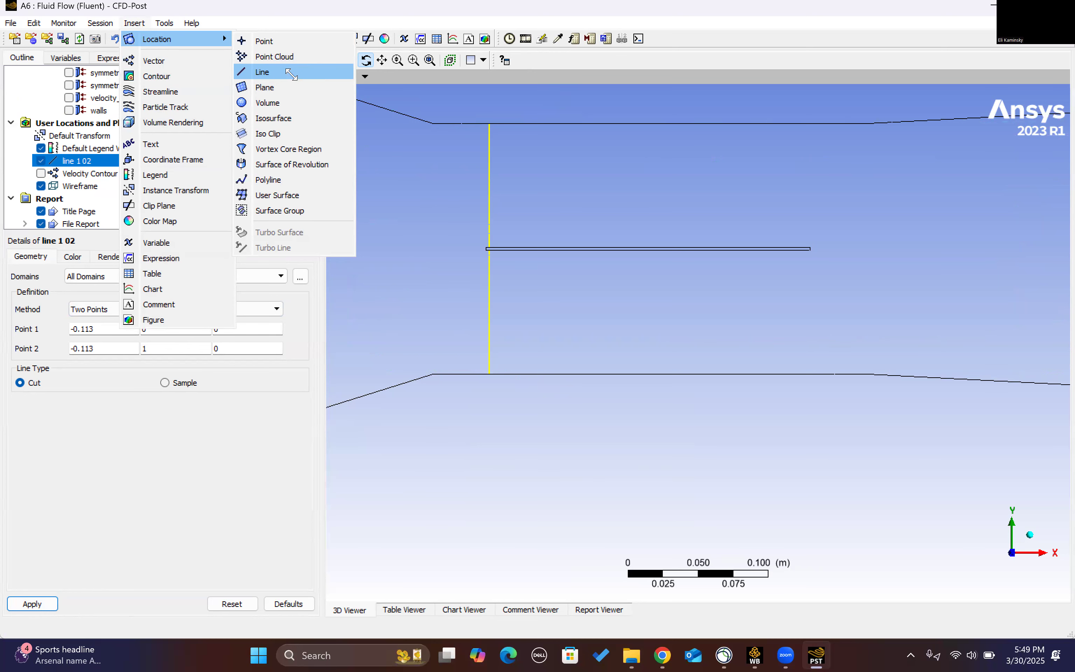
pyautogui.click(291, 73)
pyautogui.write('l')
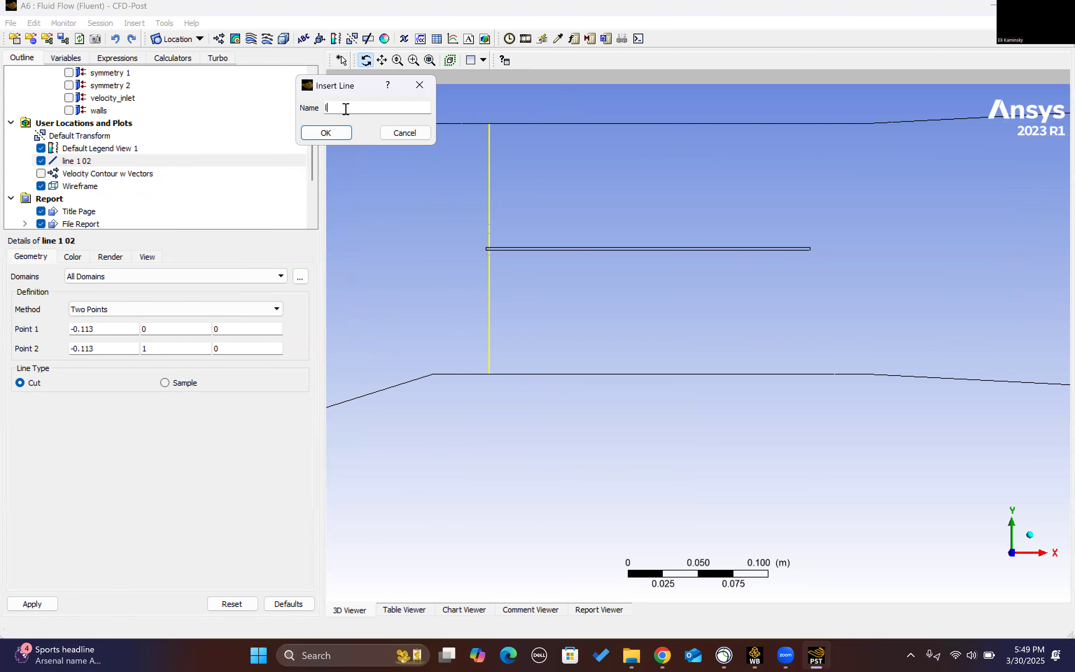
pyautogui.write('ine 2 8cm')
pyautogui.click(327, 133)
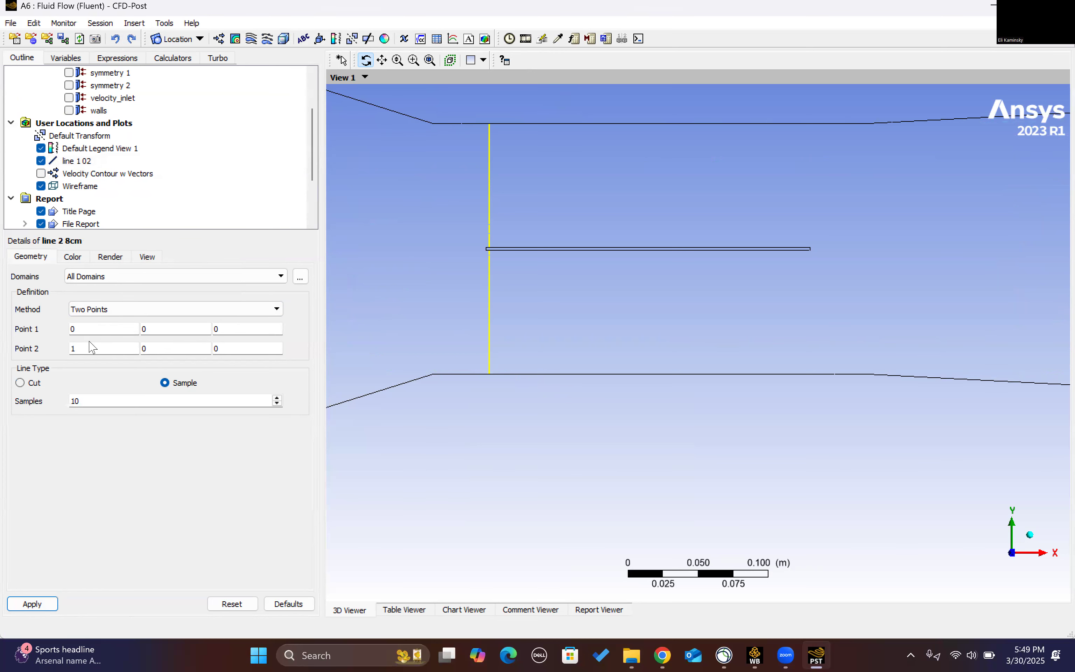
# Set the X coordinate of both points of line 2 8cm to -0.035
pyautogui.click(89, 327)
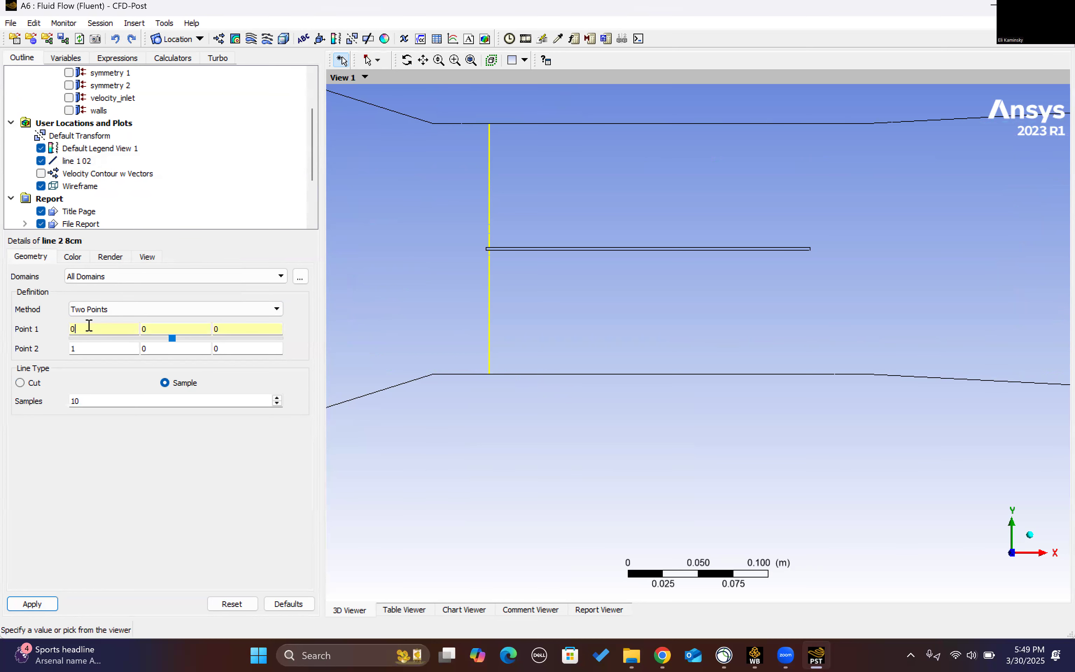
pyautogui.click(88, 348)
pyautogui.press('BackSpace')
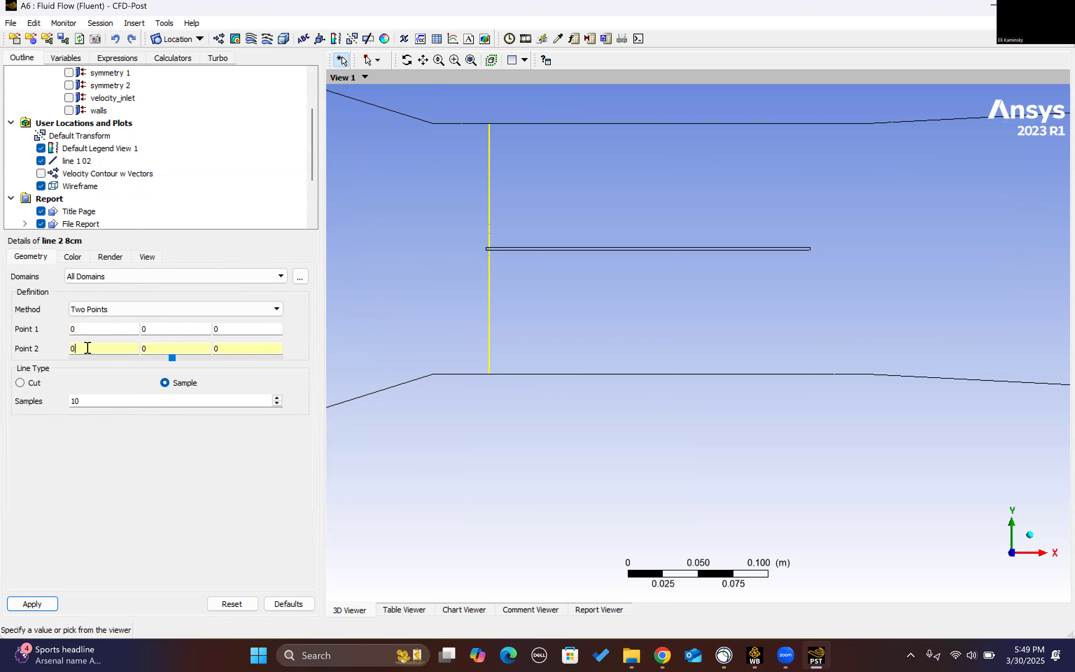
pyautogui.click(97, 325)
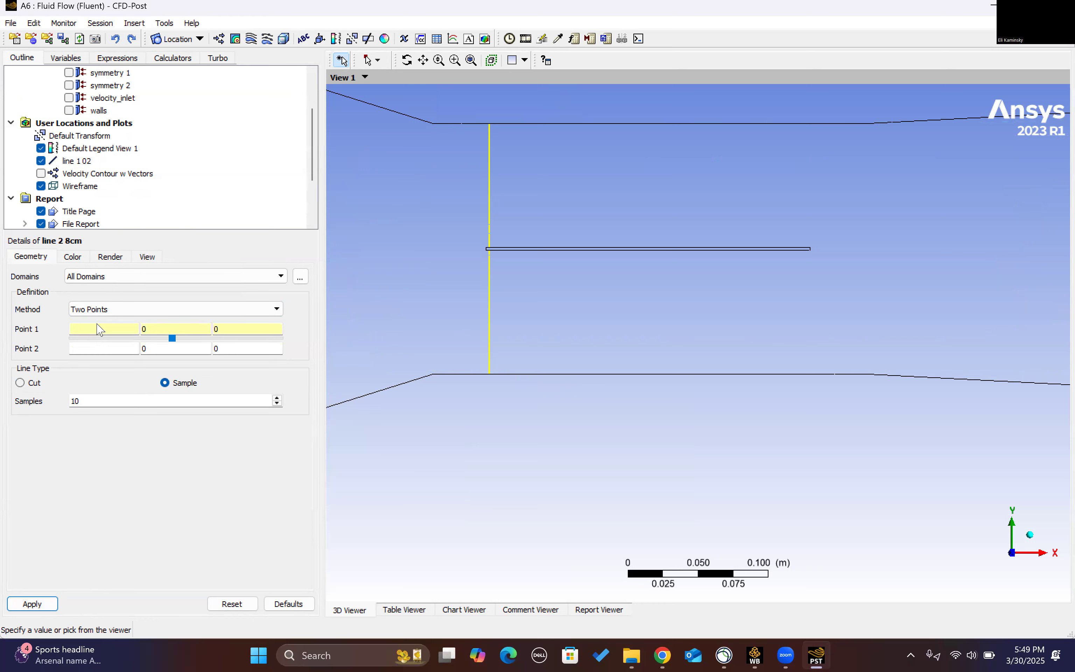
pyautogui.click(101, 329)
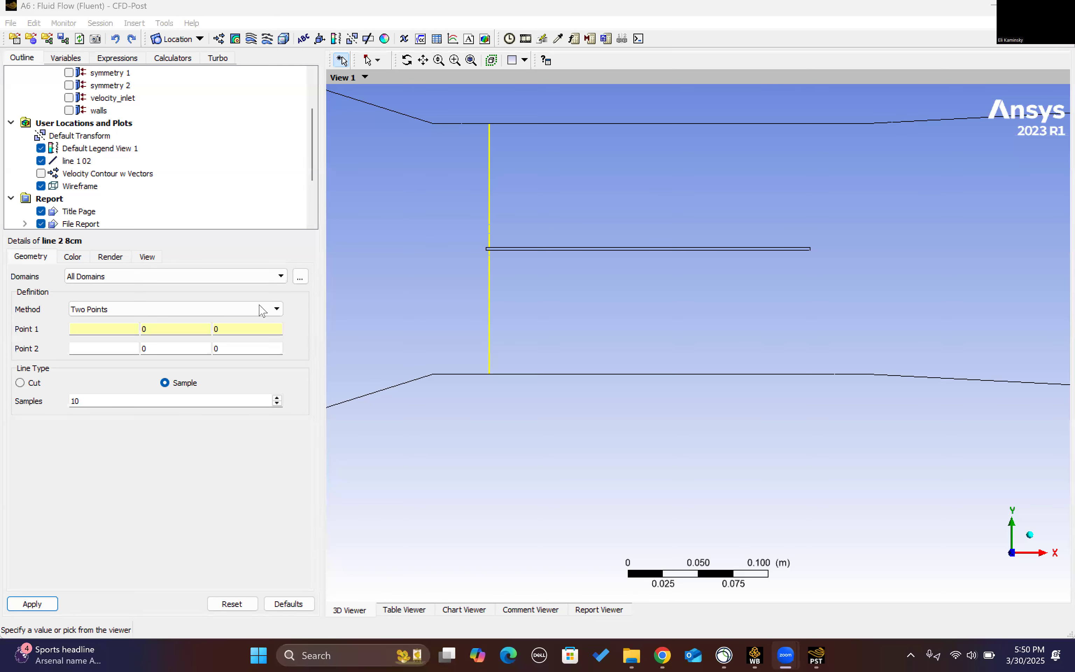
pyautogui.click(75, 328)
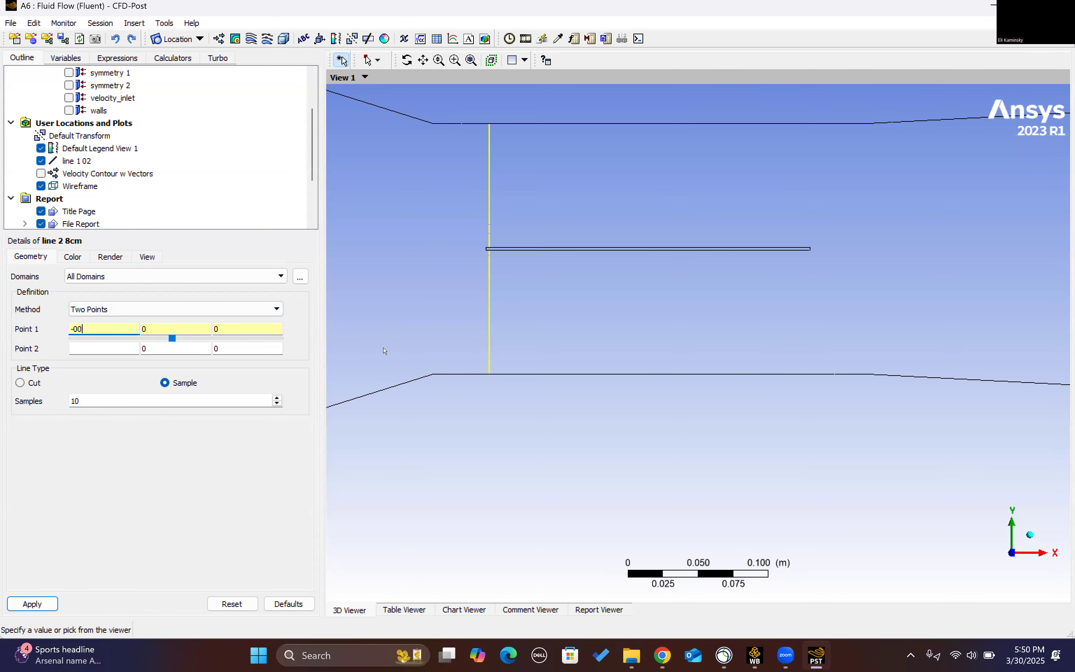
pyautogui.write('-0.035')
pyautogui.click(97, 349)
pyautogui.write('-0.035')
# Set Point 2's Y coordinate to 1 and apply line 2 8cm with the Cut line type
pyautogui.click(149, 349)
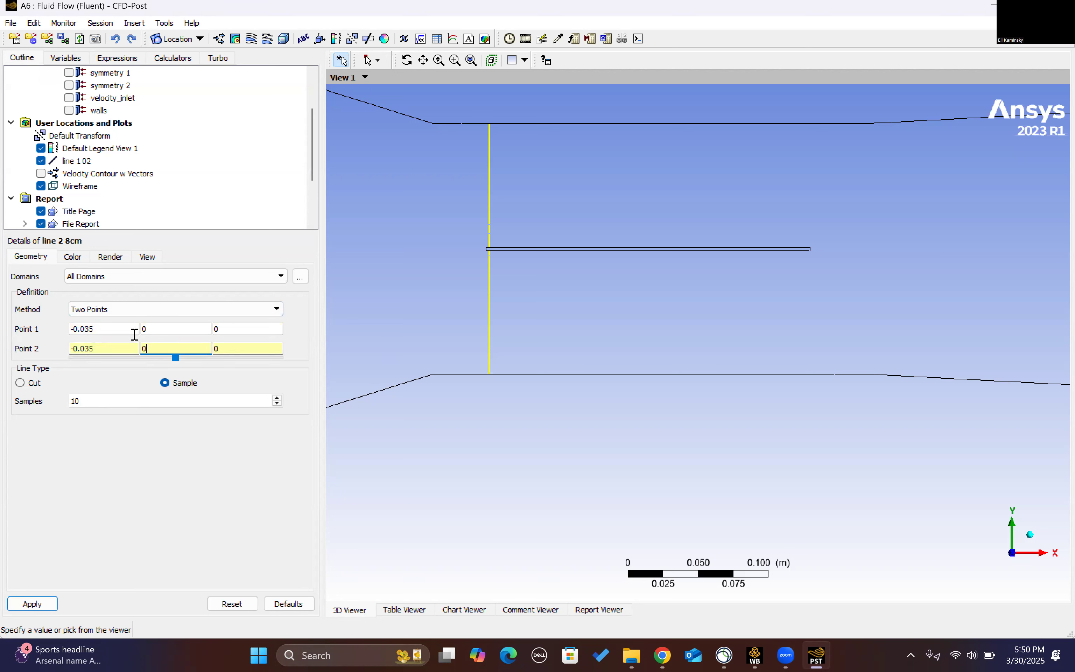
pyautogui.write('1')
pyautogui.click(53, 603)
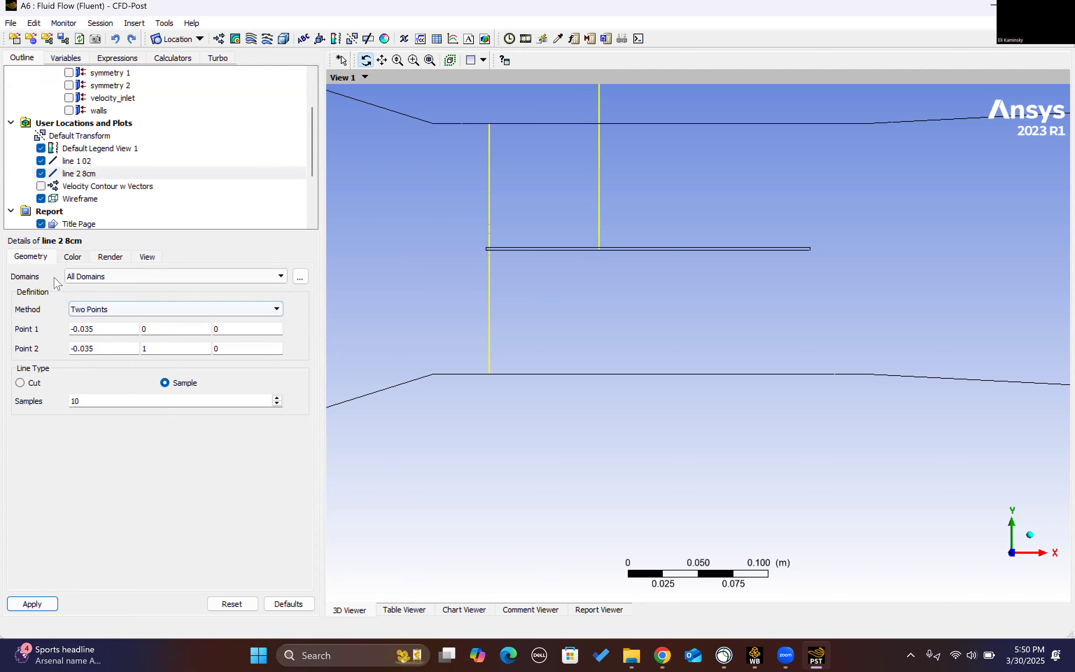
pyautogui.click(20, 383)
pyautogui.click(34, 605)
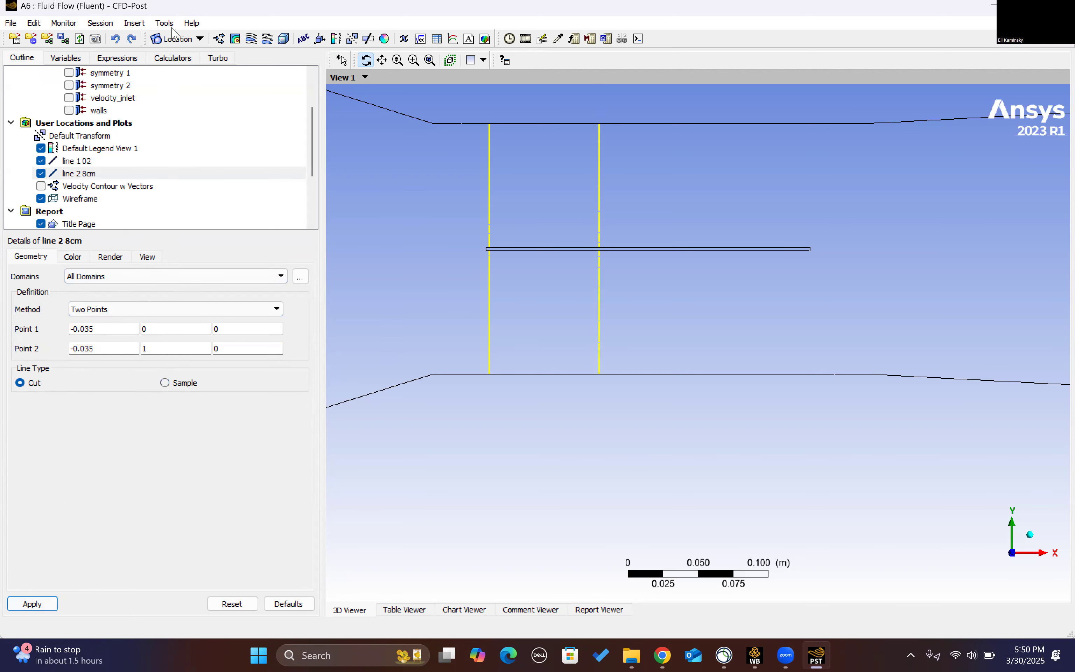
pyautogui.click(134, 23)
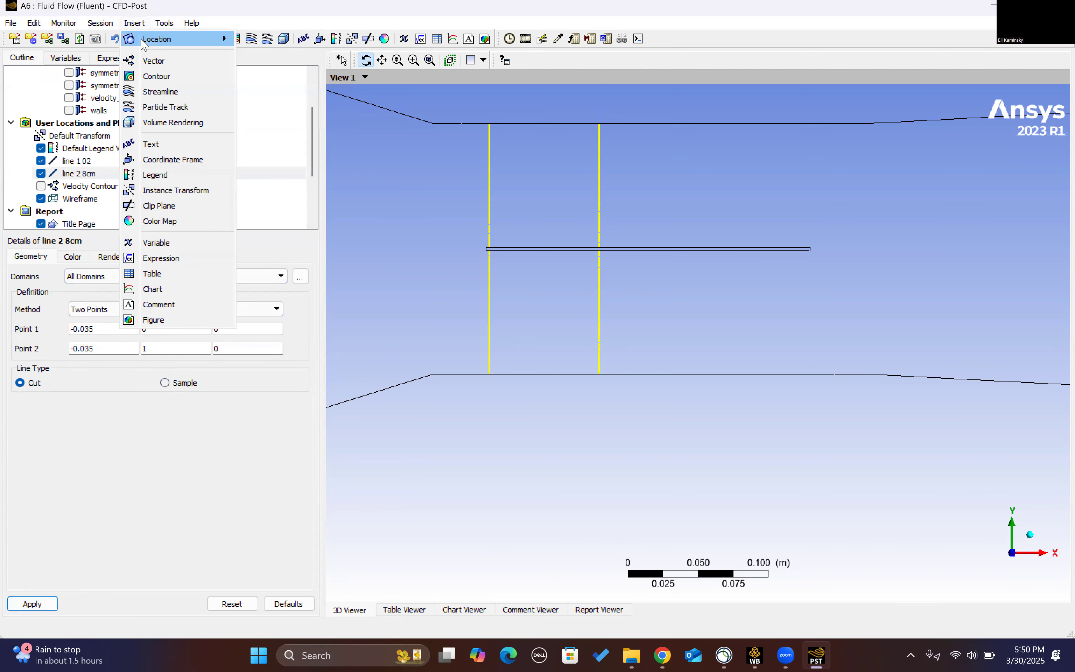
pyautogui.moveTo(192, 23)
pyautogui.moveTo(135, 23)
pyautogui.moveTo(163, 42)
pyautogui.click(276, 55)
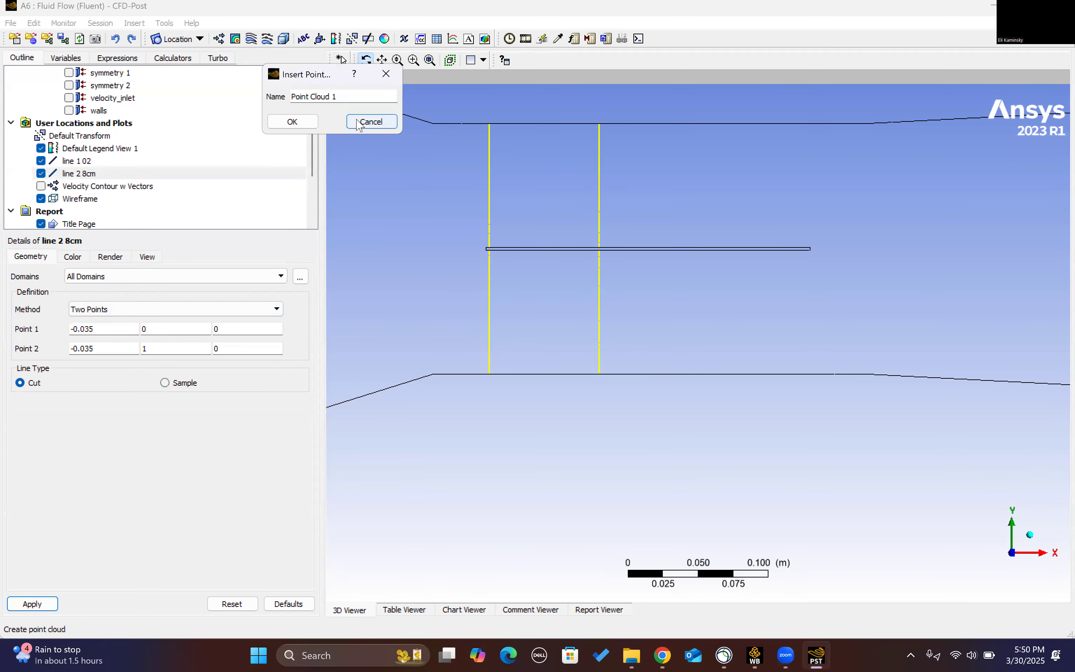
pyautogui.click(367, 120)
# Insert a third line location named Line 3 16cm
pyautogui.click(134, 22)
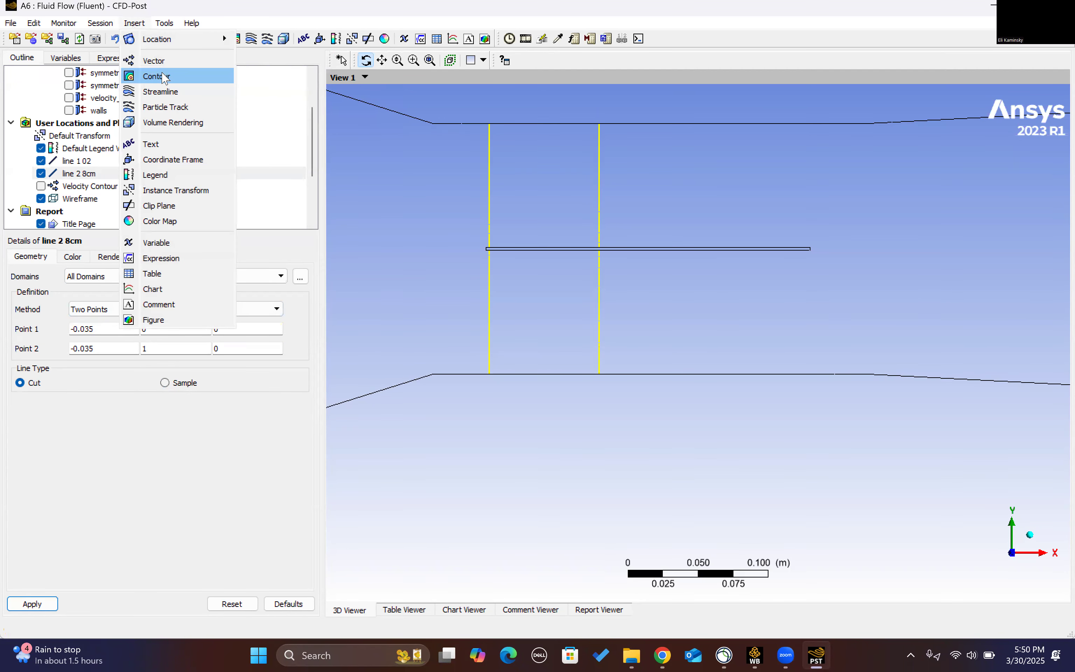
pyautogui.moveTo(158, 43)
pyautogui.click(284, 72)
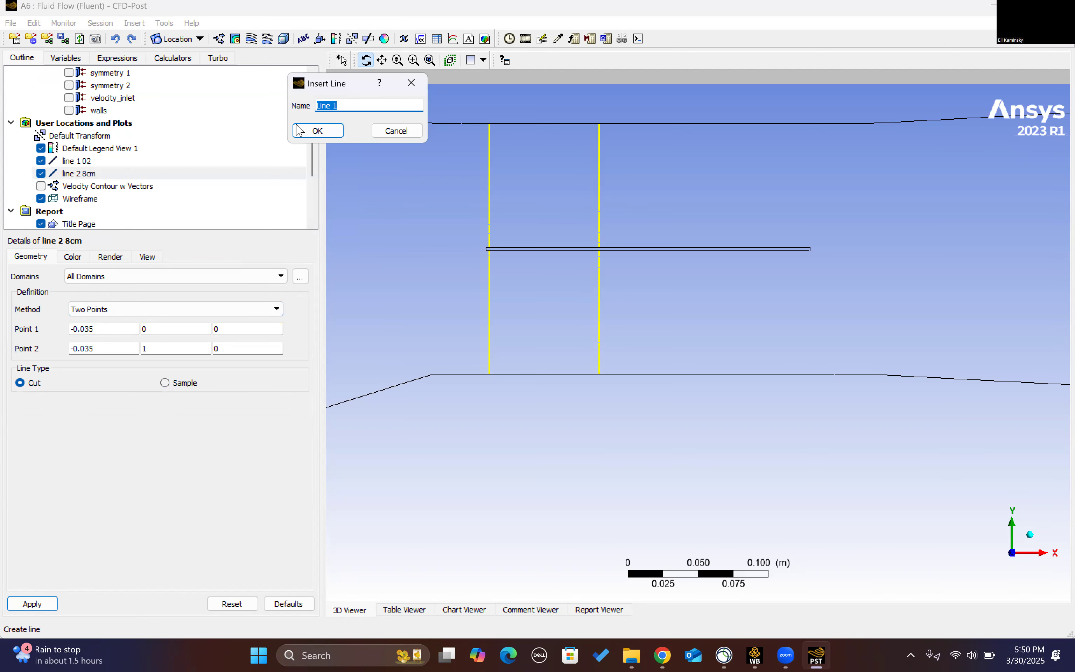
pyautogui.write('Line 3 16cm')
pyautogui.press('Return')
# Set the X coordinate of both points of Line 3 16cm to 0.045
pyautogui.click(105, 326)
pyautogui.press('BackSpace')
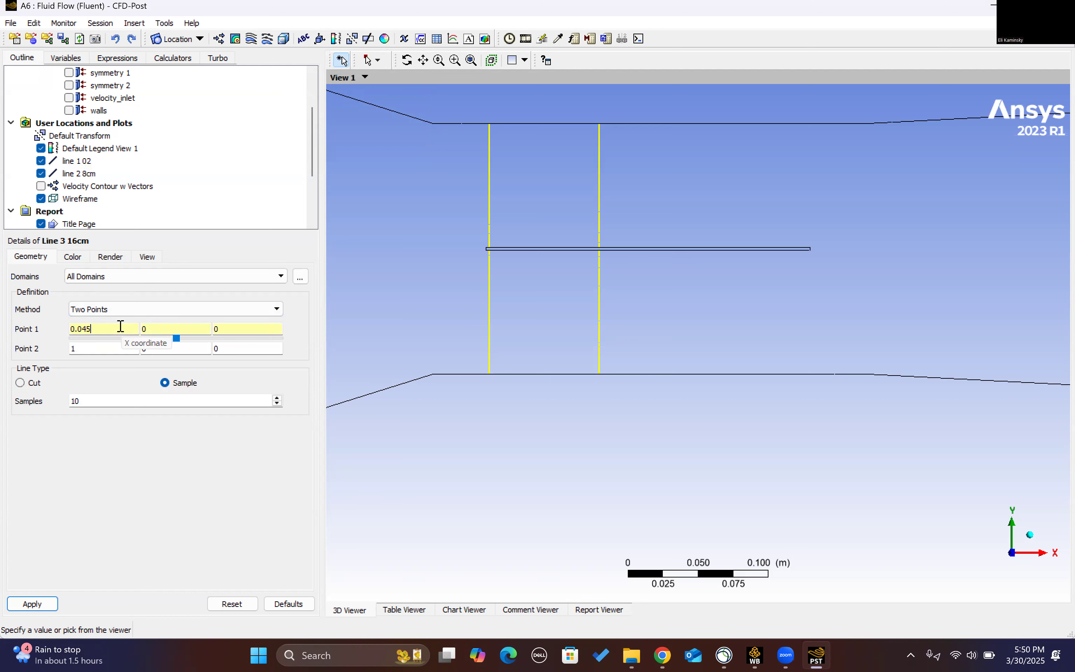
pyautogui.click(97, 350)
pyautogui.press('BackSpace')
pyautogui.write('0.045')
# Set Point 2's Y coordinate to 1 and apply Line 3 16cm with the Cut line type
pyautogui.click(151, 347)
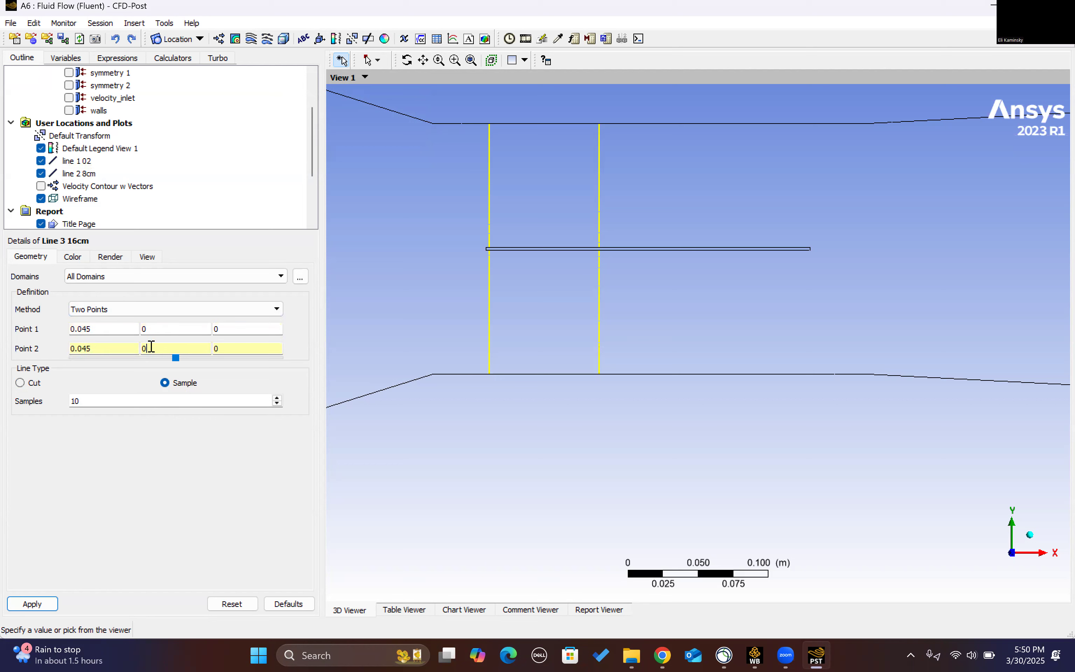
pyautogui.press('BackSpace')
pyautogui.write('1')
pyautogui.click(19, 383)
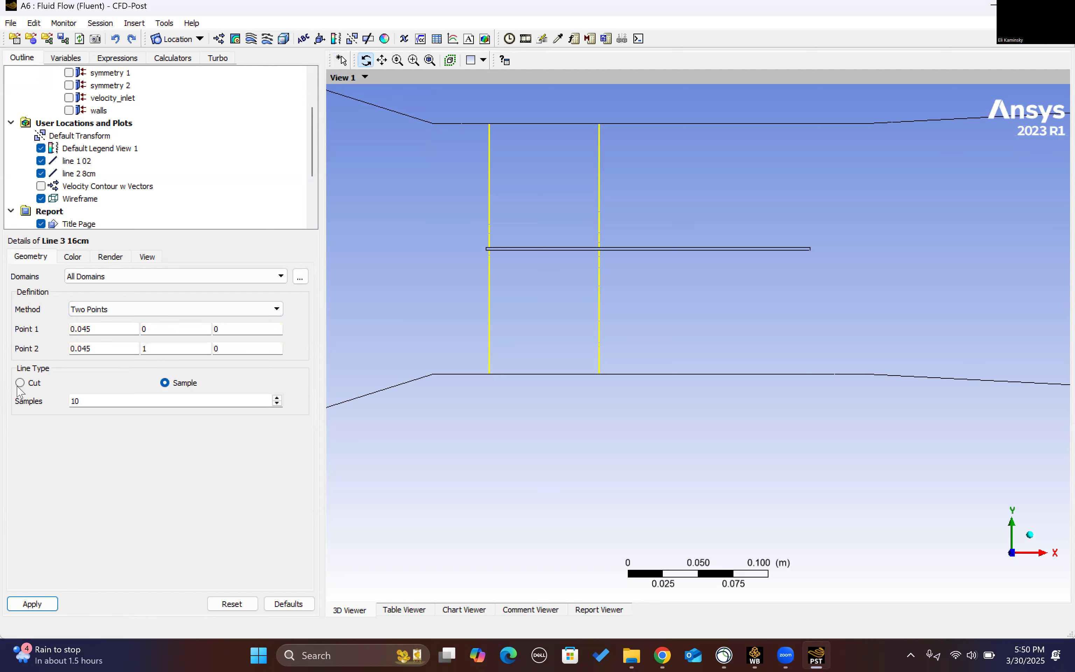
pyautogui.click(20, 604)
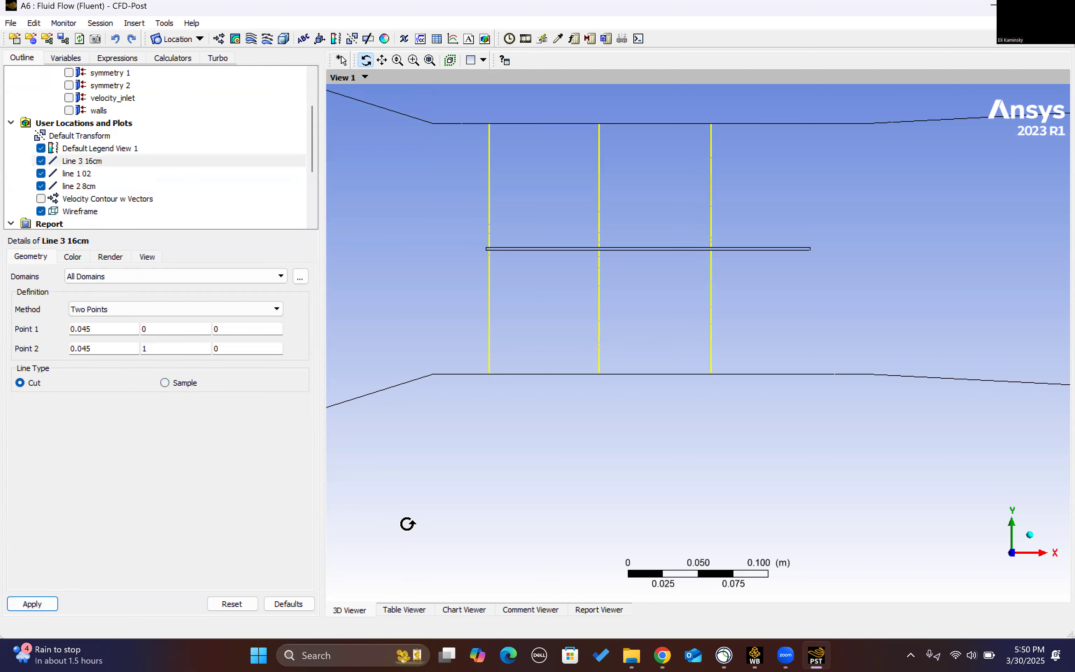
pyautogui.scroll(-3, 542, 354)
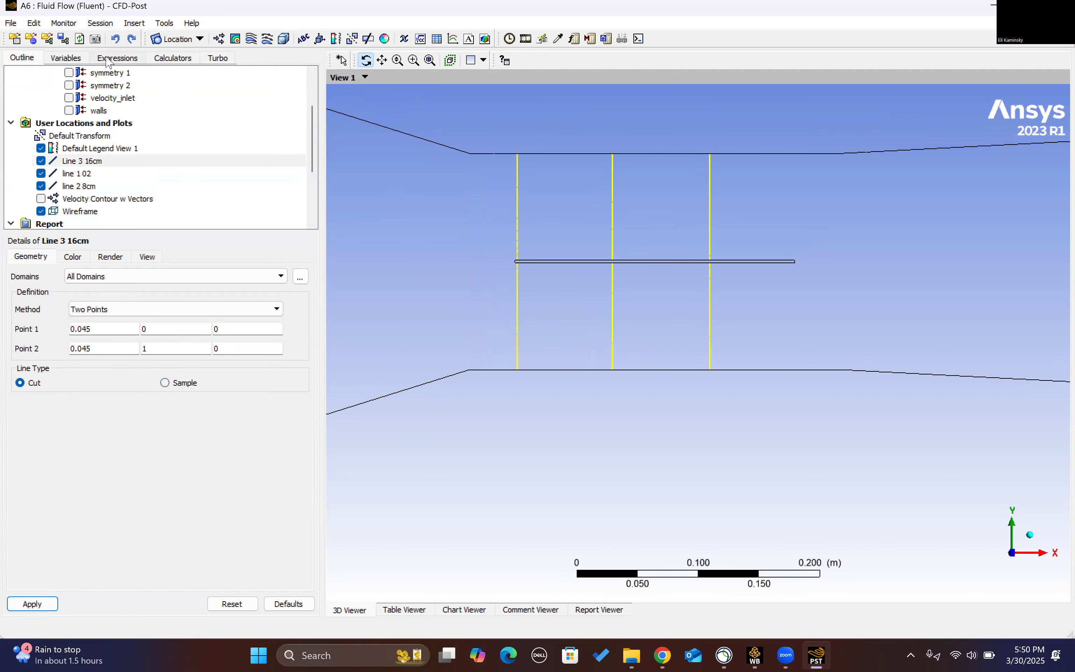
# Insert a chart named Chart 1 02cm
pyautogui.click(663, 655)
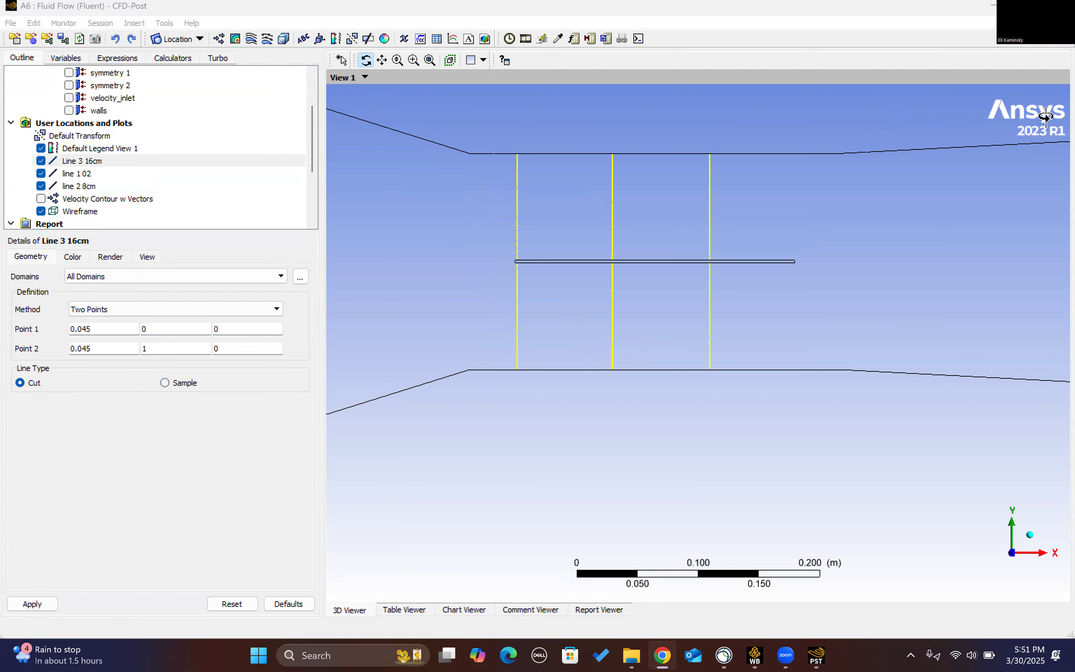
pyautogui.click(135, 23)
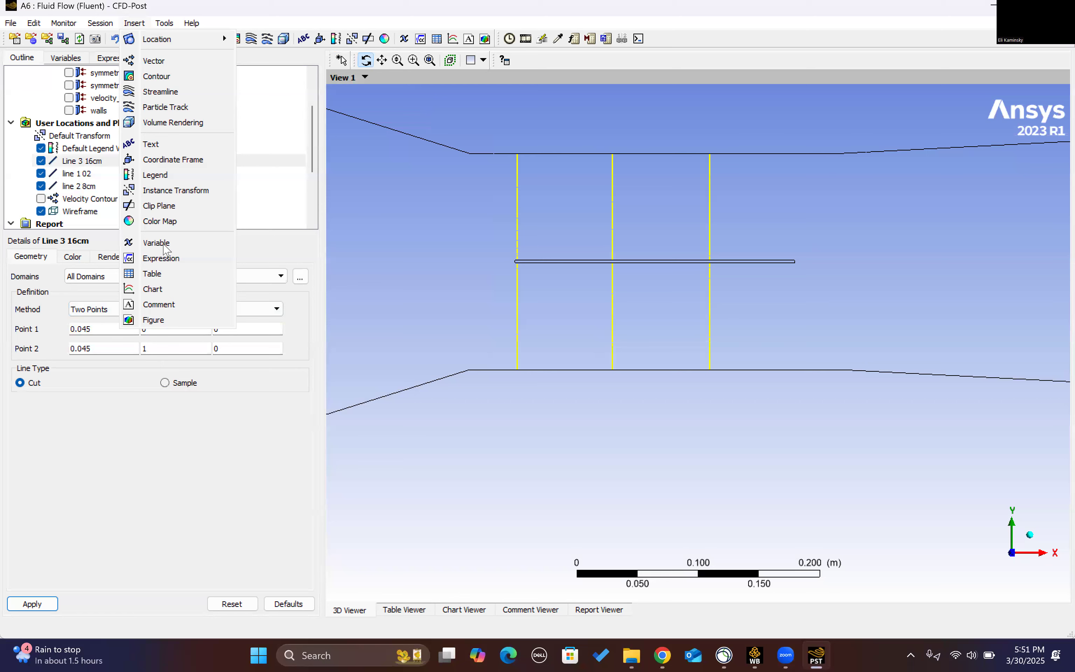
pyautogui.click(163, 289)
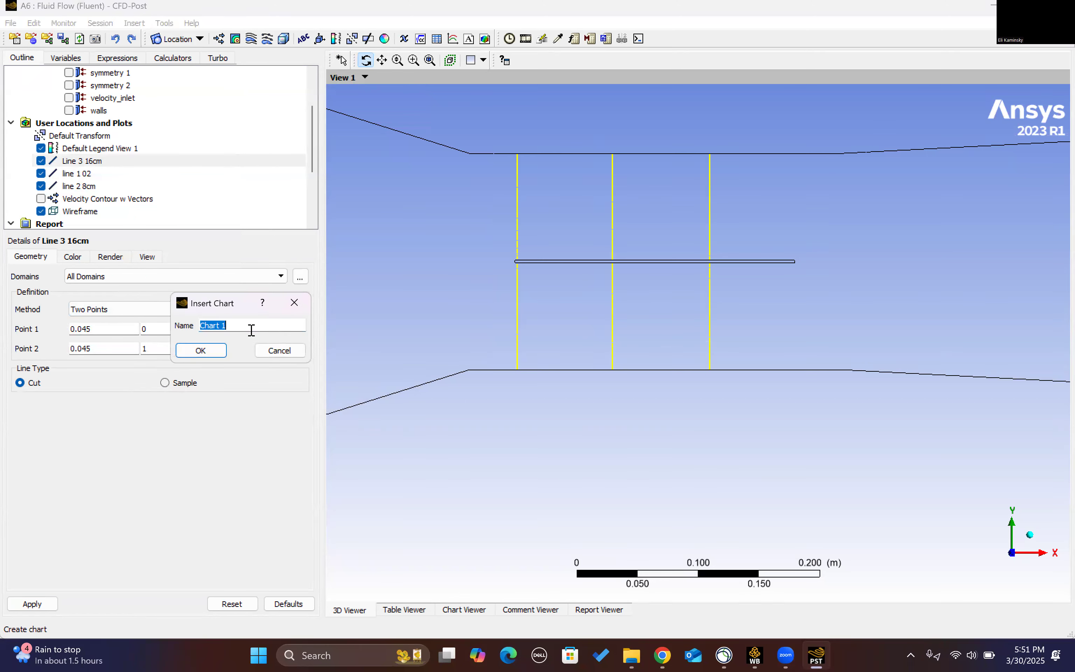
pyautogui.click(251, 330)
pyautogui.write('02cm')
pyautogui.click(226, 351)
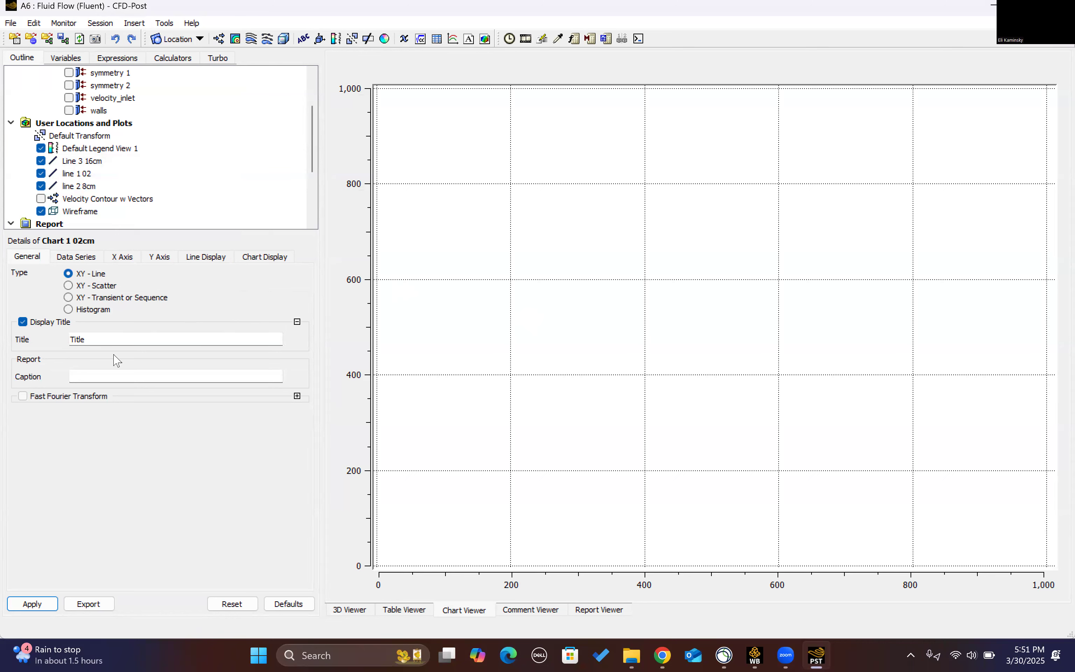
# Set the location of the chart's Series 1 to line 1 02
pyautogui.click(76, 258)
pyautogui.click(168, 424)
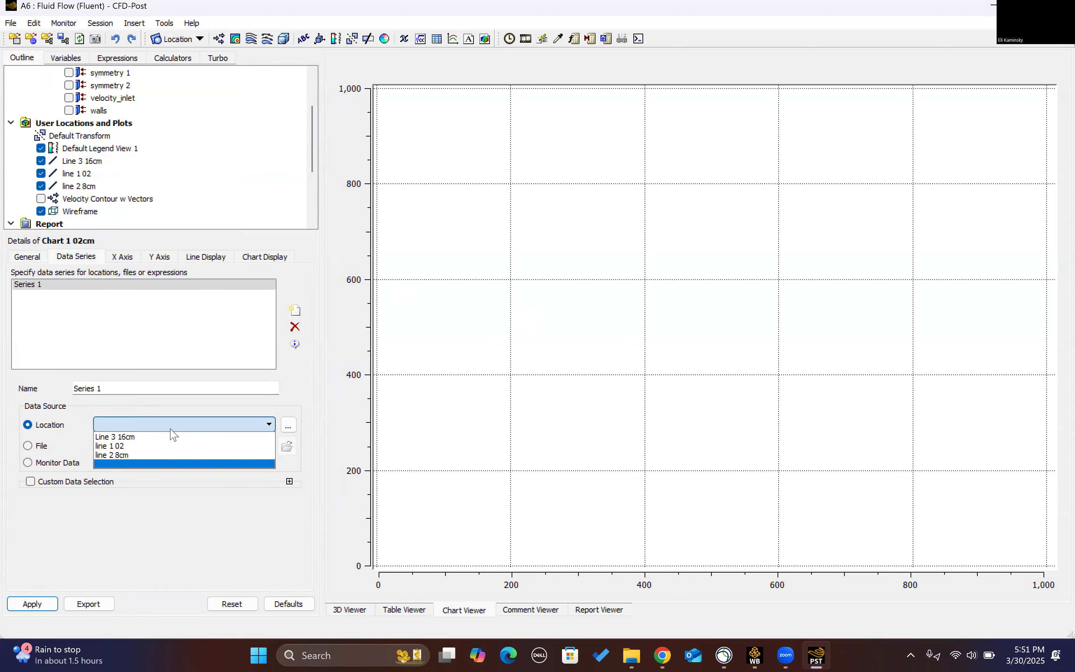
pyautogui.click(163, 445)
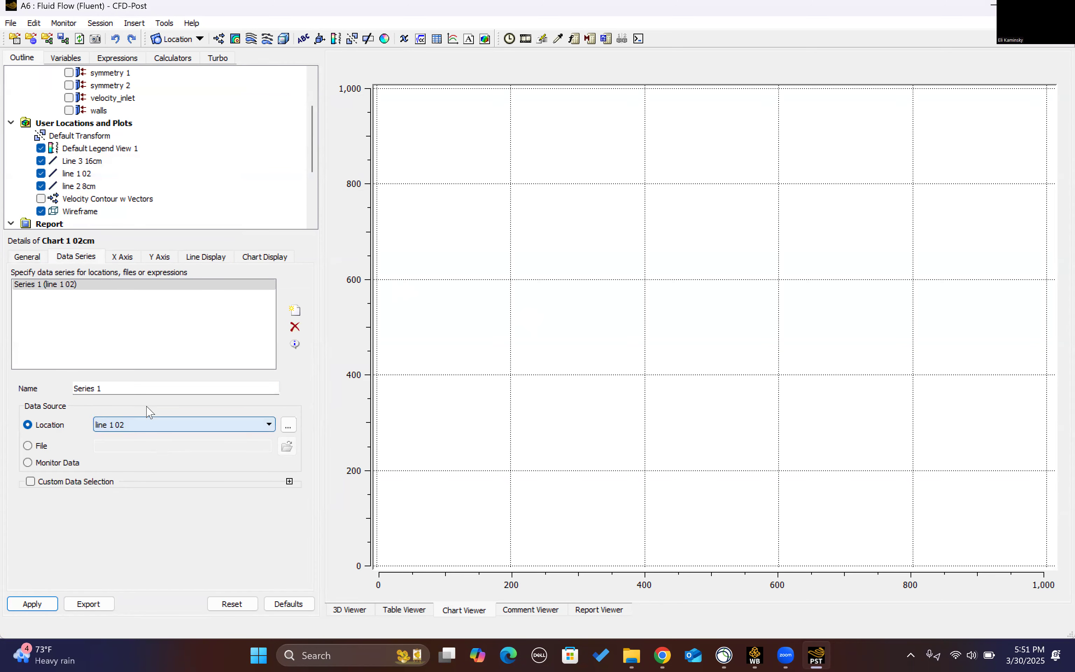
# Set the chart's X axis variable to Velocity and its Y axis variable to Y
pyautogui.click(132, 261)
pyautogui.click(76, 290)
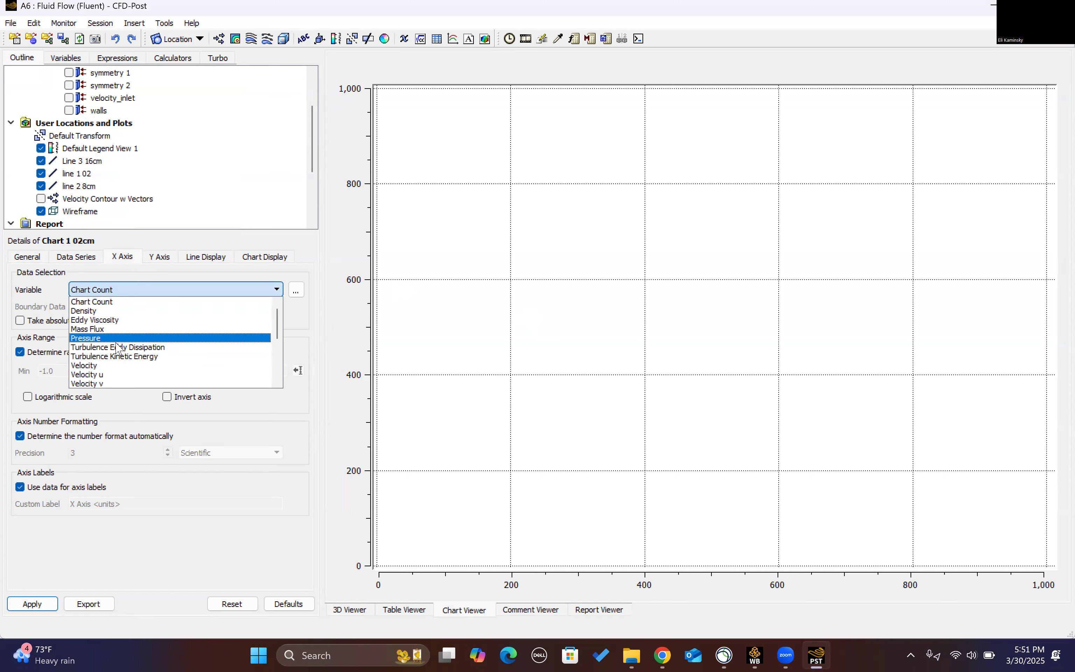
pyautogui.click(111, 366)
pyautogui.click(158, 257)
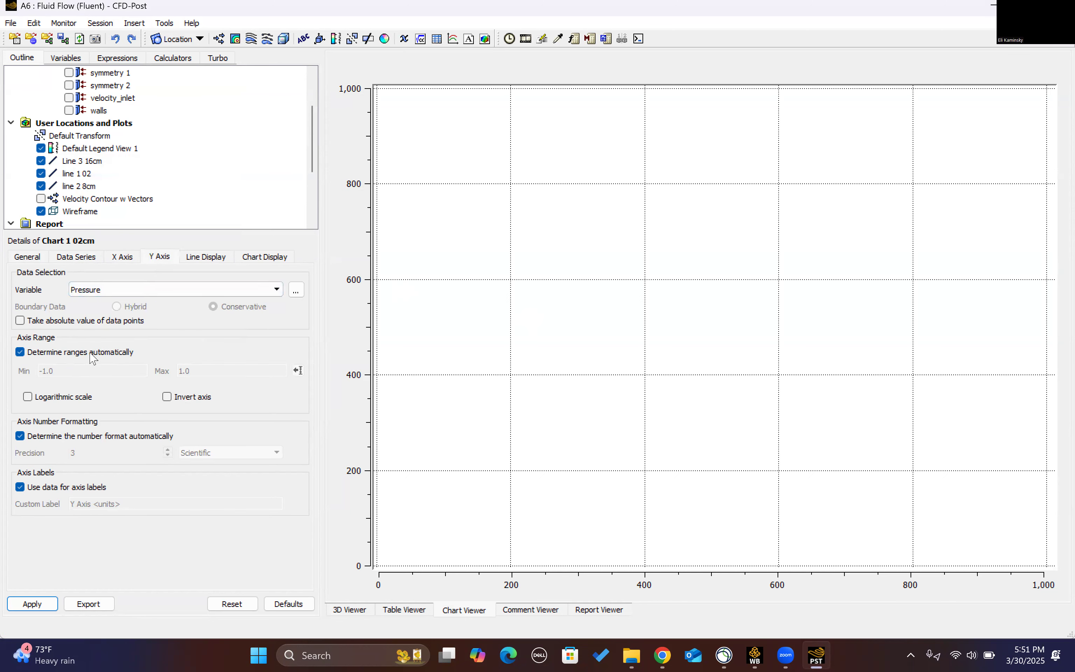
pyautogui.click(149, 290)
pyautogui.scroll(-10, 121, 358)
pyautogui.click(100, 377)
# Apply the Chart 1 02cm settings to plot the curve, and open its CSV export and cancel it without saving
pyautogui.click(86, 256)
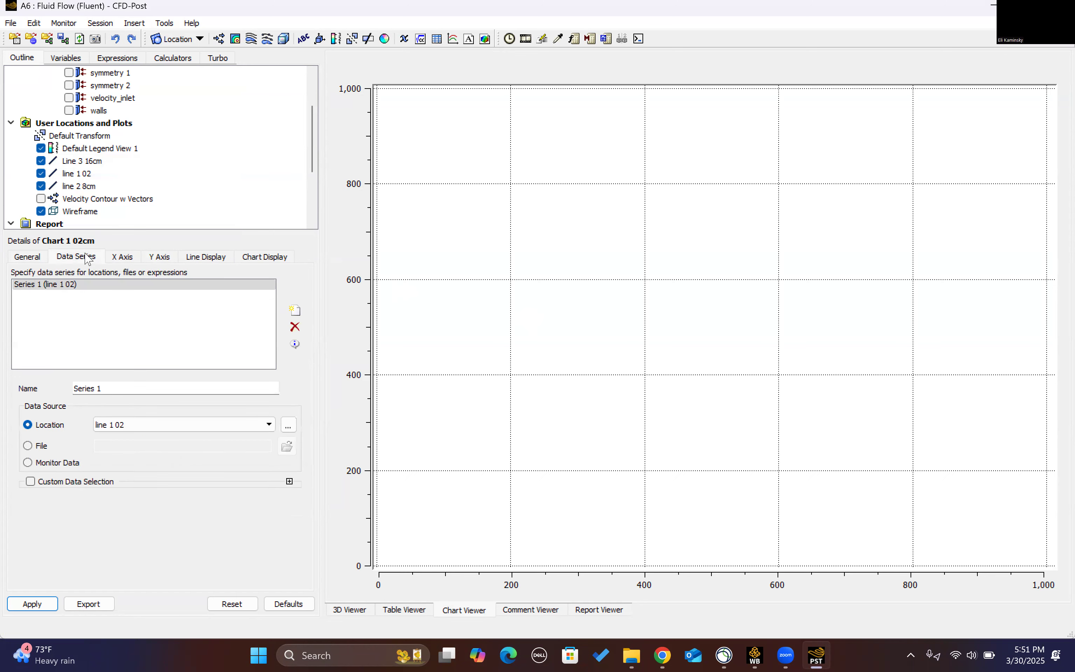
pyautogui.click(208, 261)
pyautogui.click(29, 258)
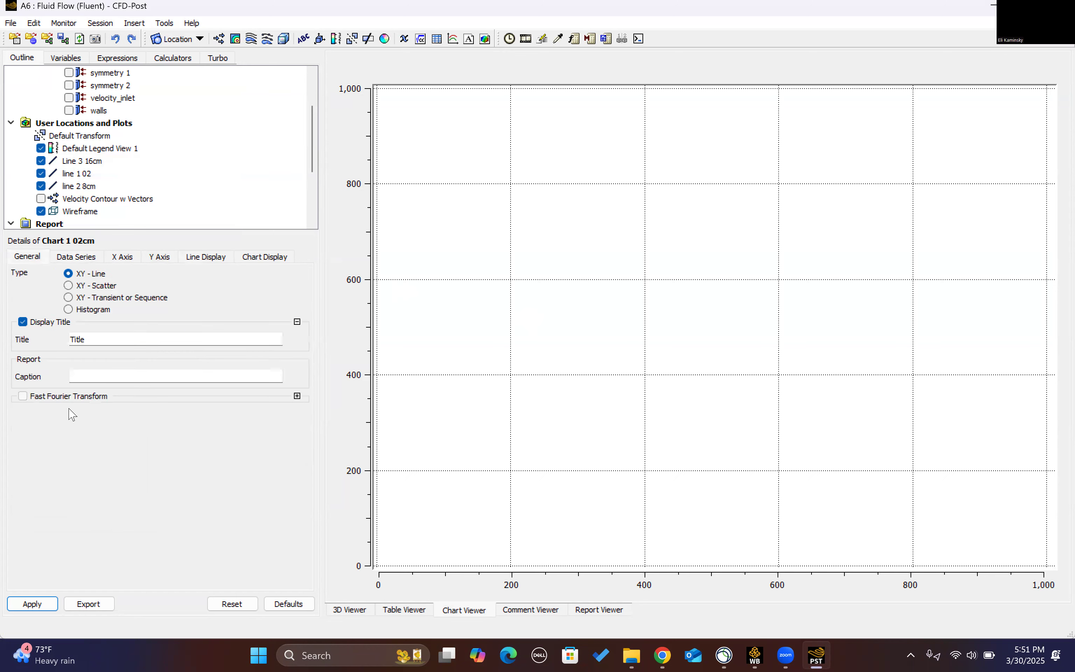
pyautogui.click(34, 604)
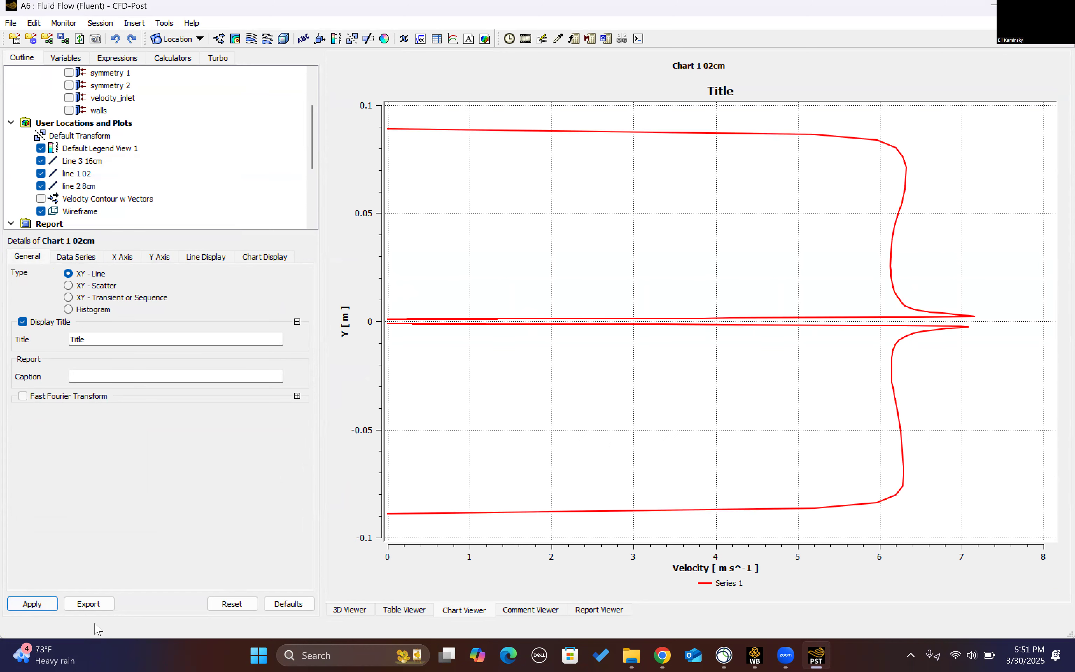
pyautogui.click(89, 604)
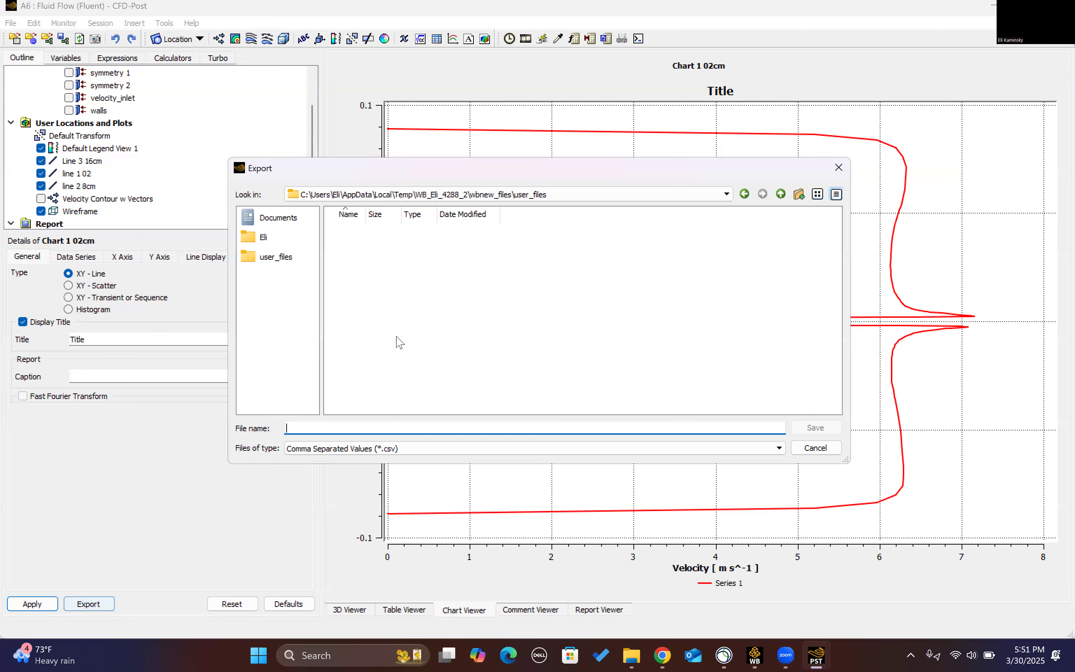
pyautogui.click(821, 449)
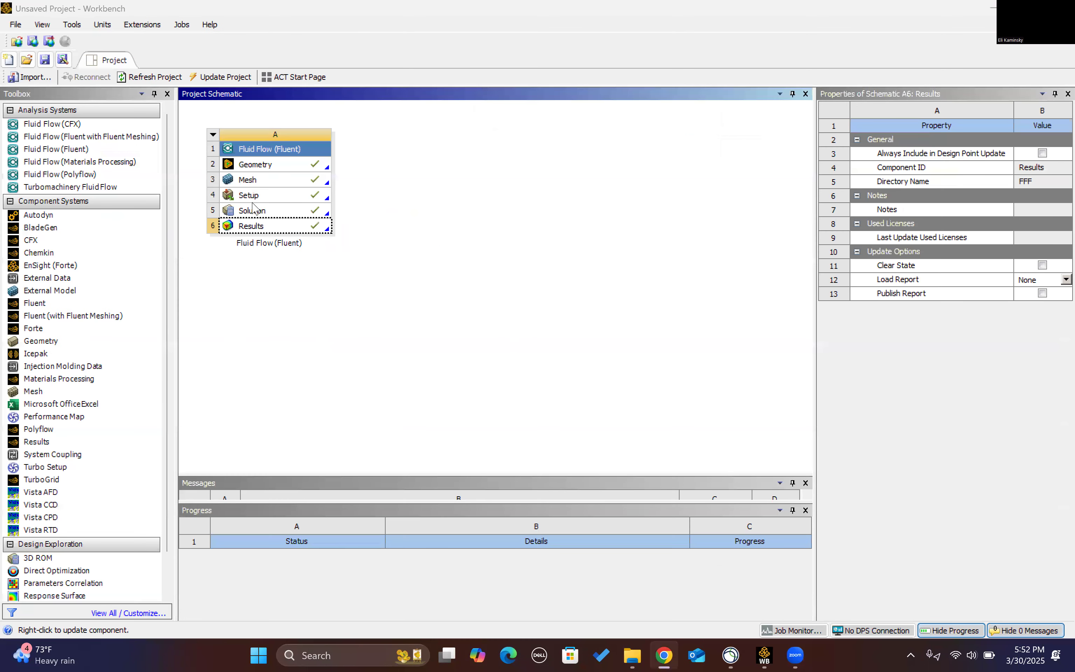
# Open the project's Solution in Fluent from Workbench and start a new solution XY plot
pyautogui.doubleClick(272, 212)
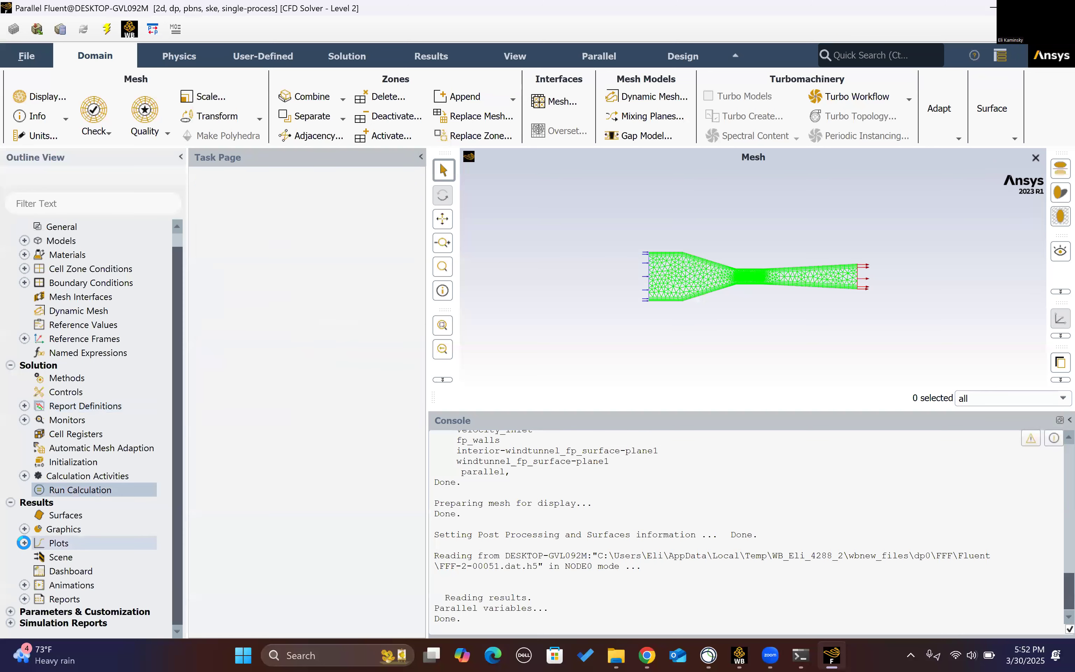
pyautogui.click(24, 544)
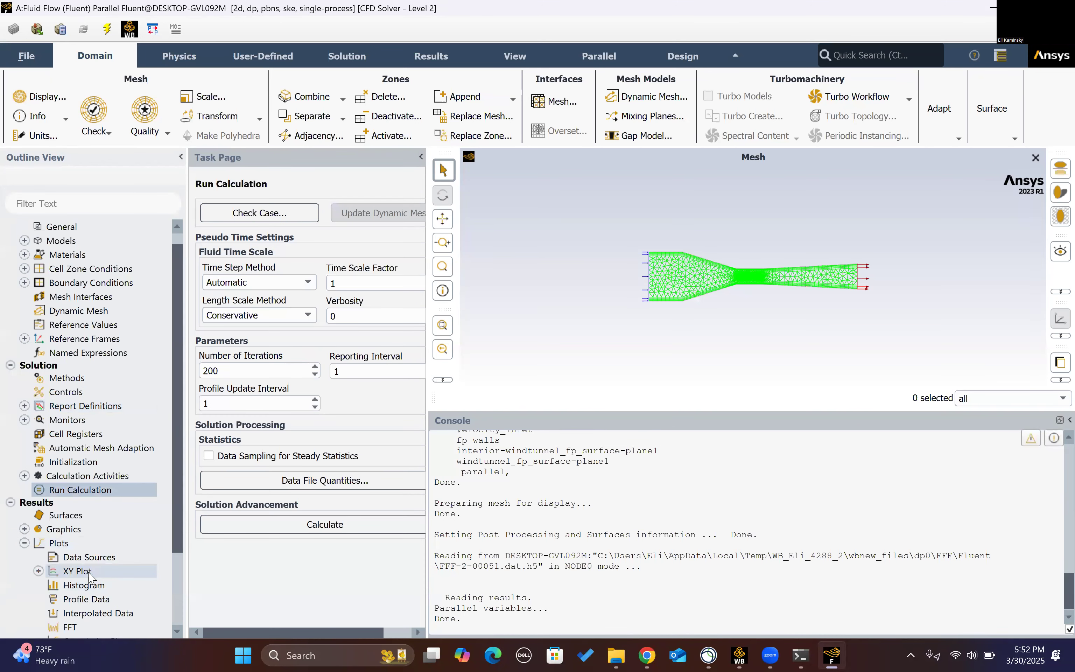
pyautogui.doubleClick(89, 572)
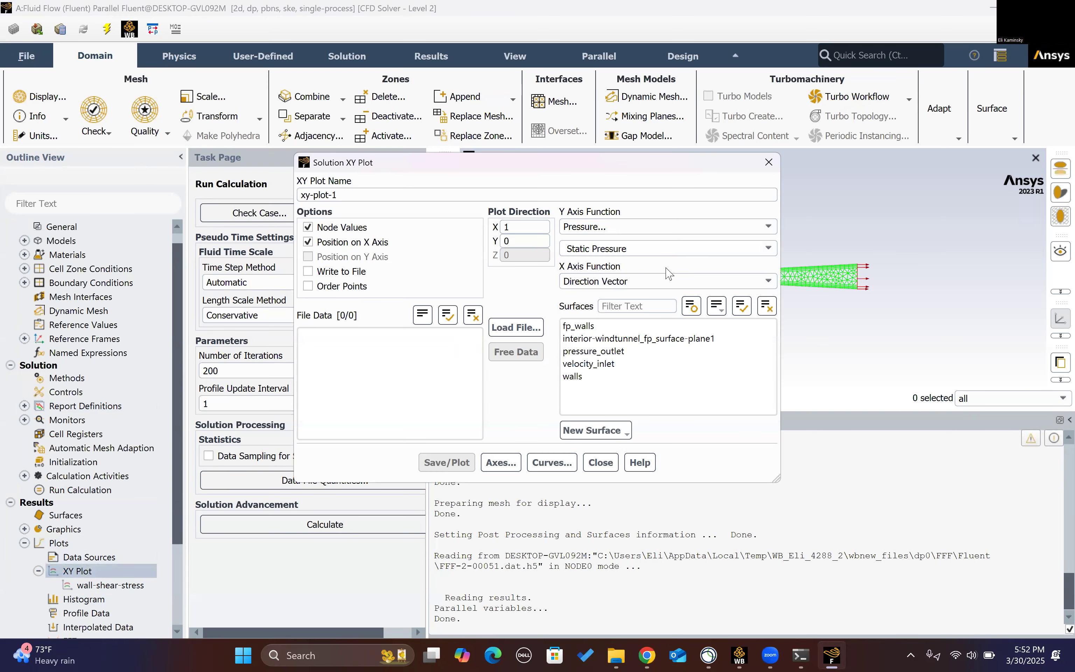
# Set the plot's Y axis function to Wall Fluxes, Skin Friction Coefficient, and select the fp_walls surface
pyautogui.click(763, 227)
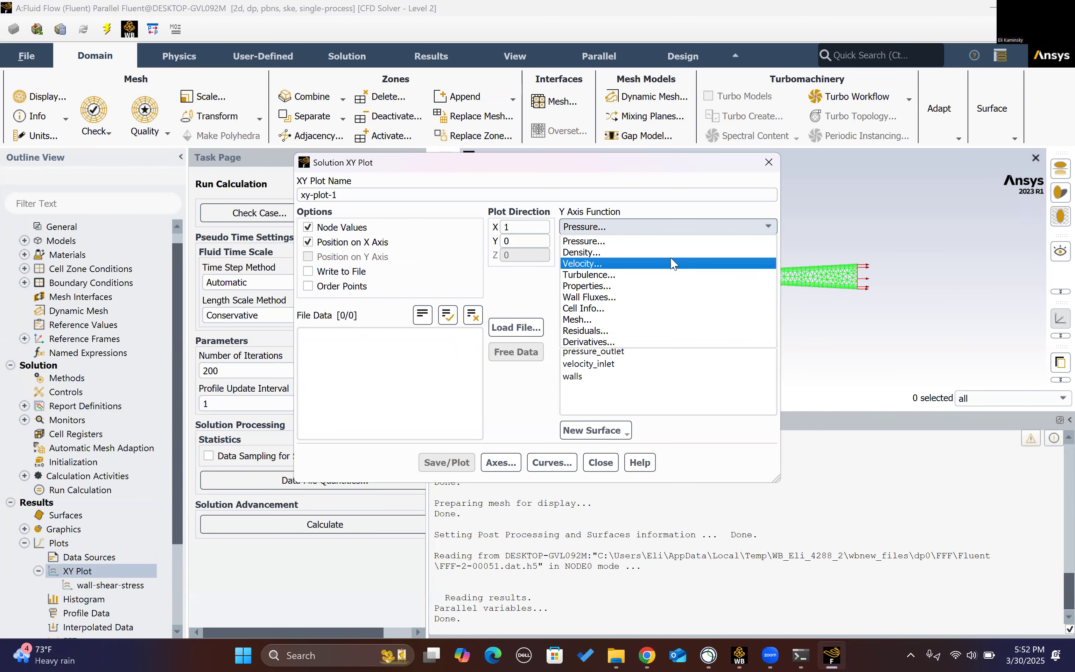
pyautogui.click(624, 297)
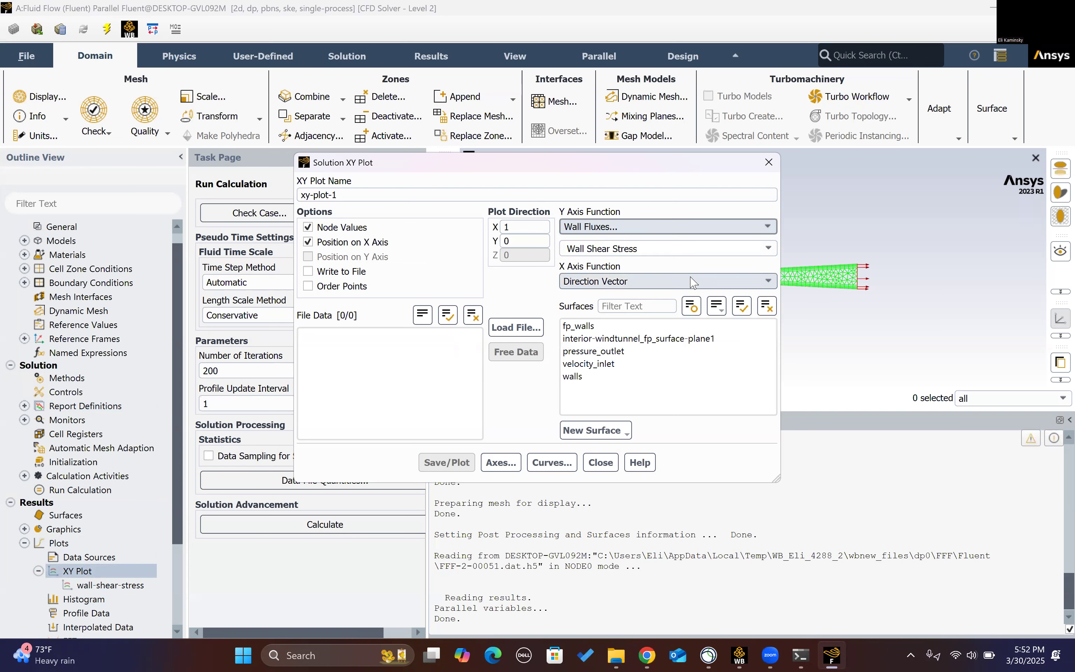
pyautogui.click(765, 250)
pyautogui.click(677, 297)
pyautogui.click(593, 327)
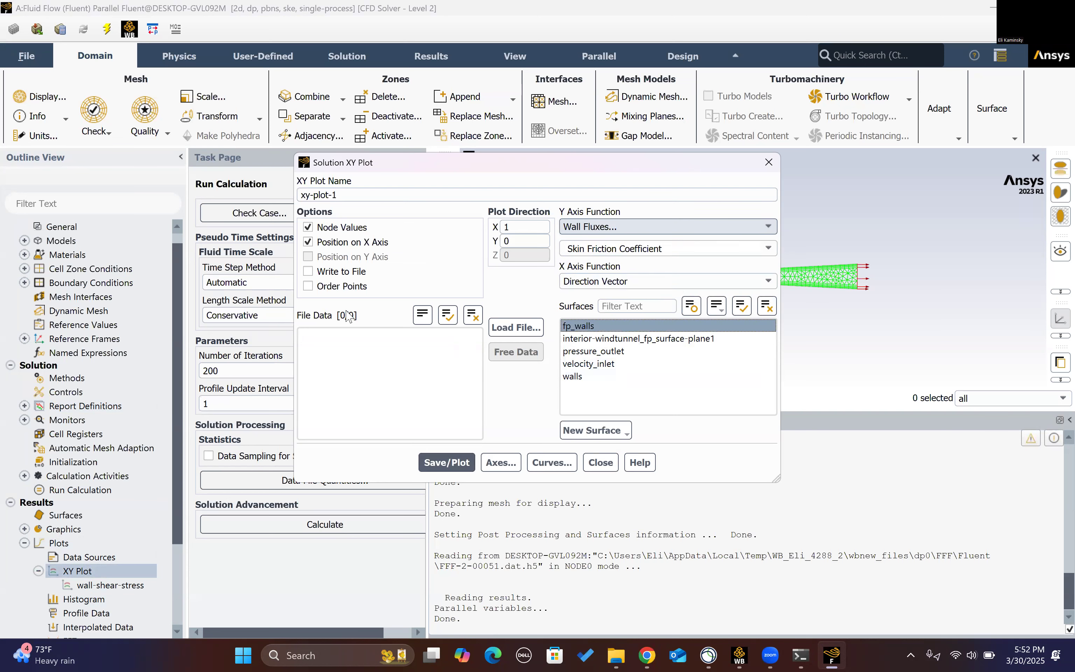
# Save and plot xy-plot-1 with Write to File off, uncover the graph, and close the XY plot dialog
pyautogui.click(308, 271)
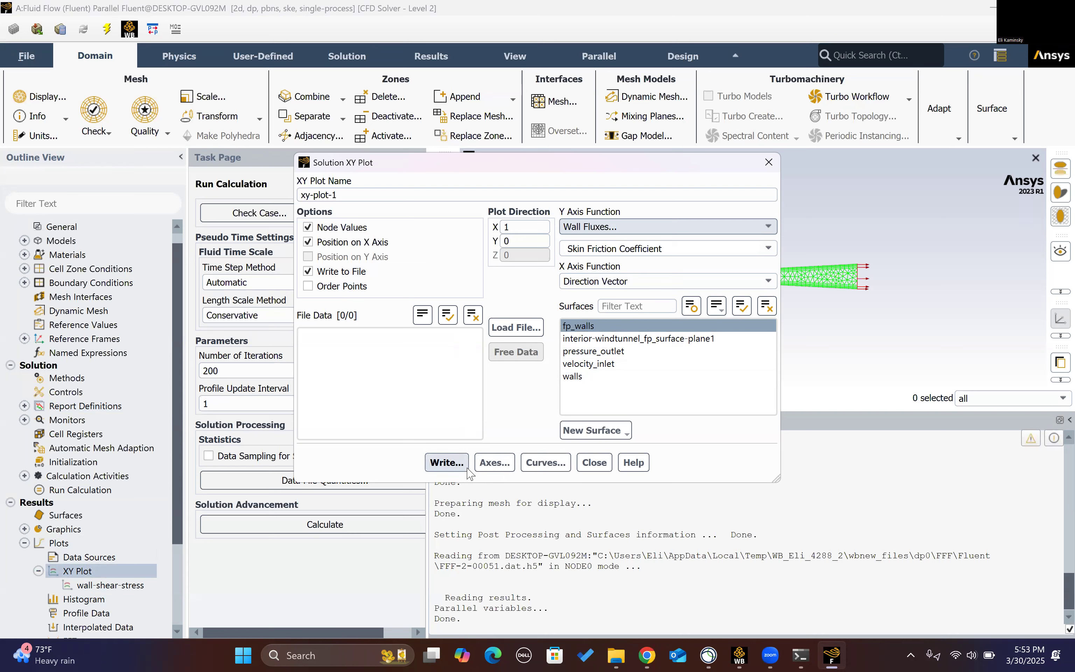
pyautogui.click(348, 272)
pyautogui.click(447, 463)
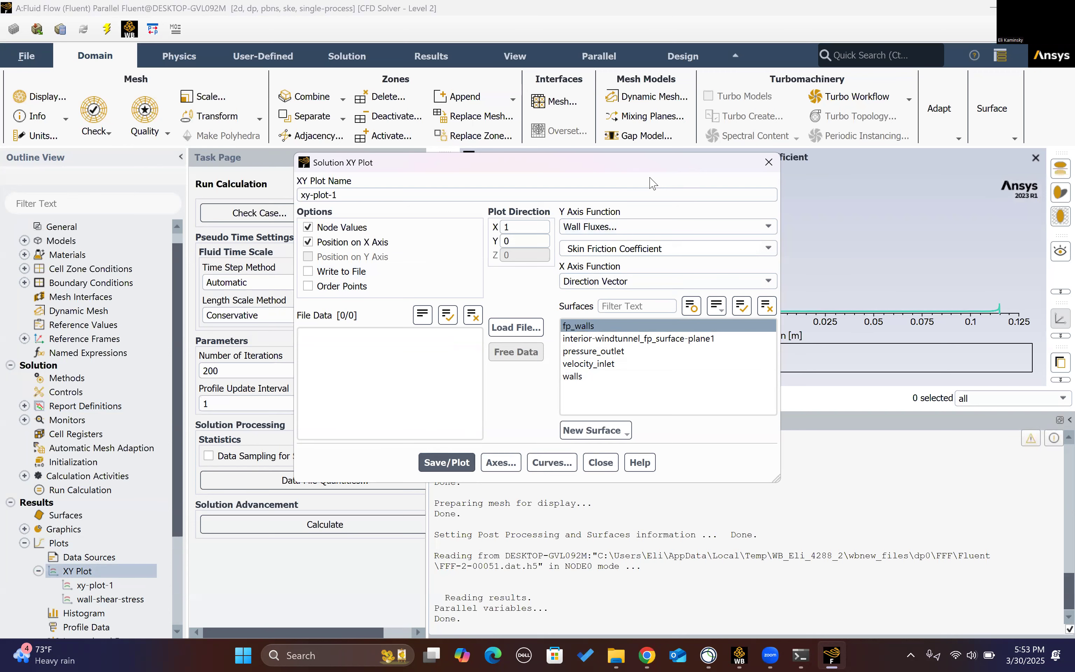
pyautogui.moveTo(651, 165); pyautogui.dragTo(611, 444)
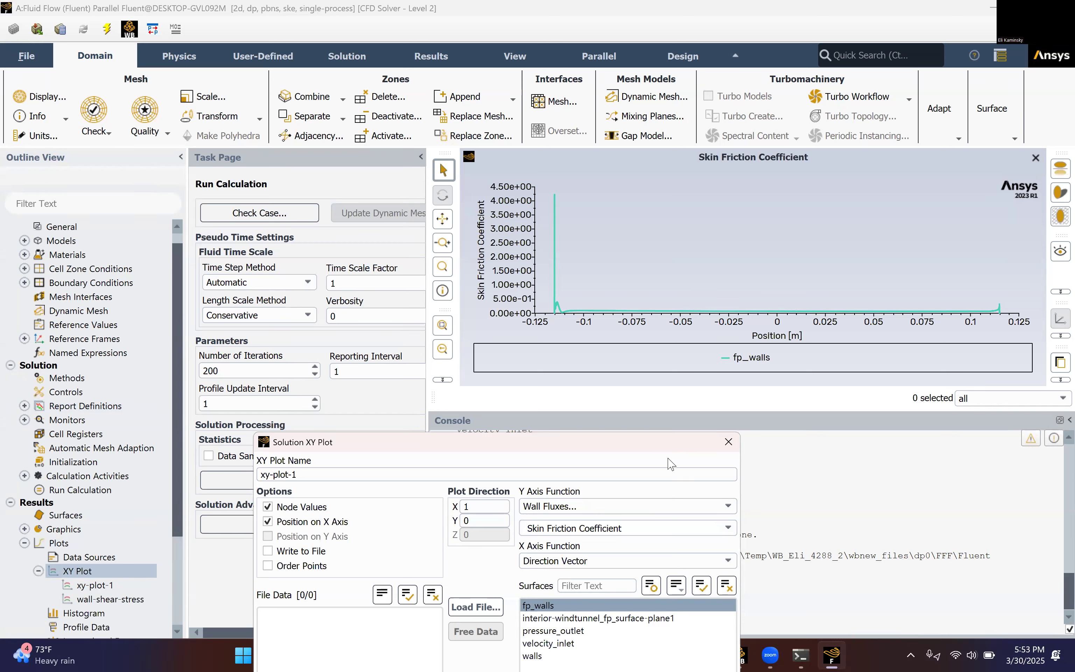
pyautogui.moveTo(672, 450); pyautogui.dragTo(753, 310)
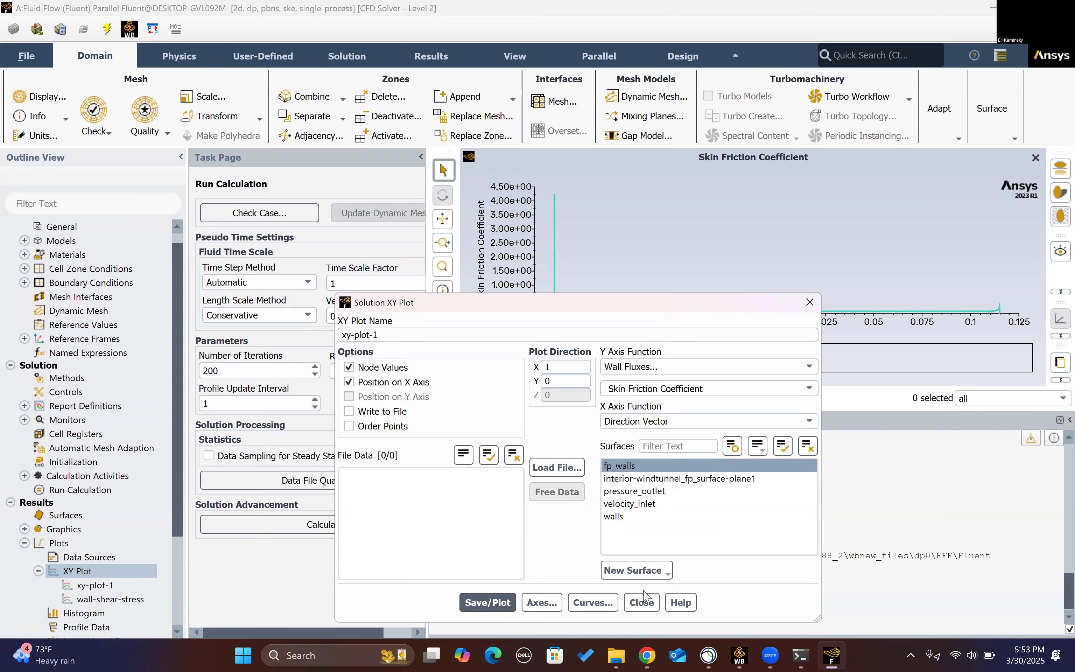
pyautogui.click(744, 370)
pyautogui.click(745, 373)
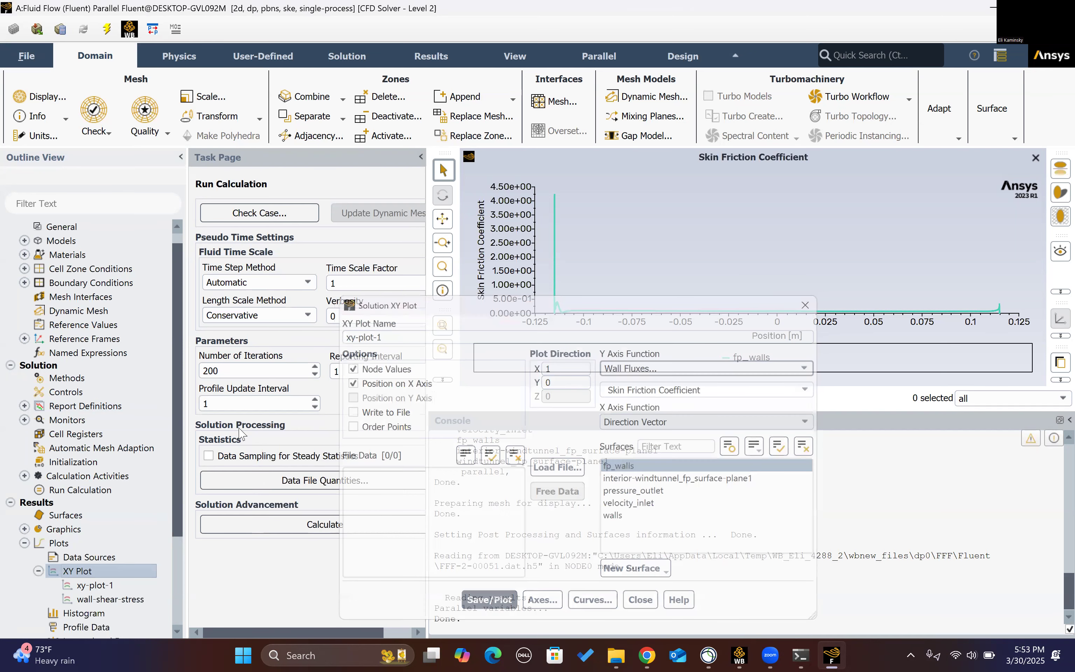
# Examine the console output and the drag-force-rfile report file settings under the solution monitors, leaving them unchanged
pyautogui.scroll(11, 622, 492)
pyautogui.scroll(8, 626, 496)
pyautogui.scroll(-5, 627, 496)
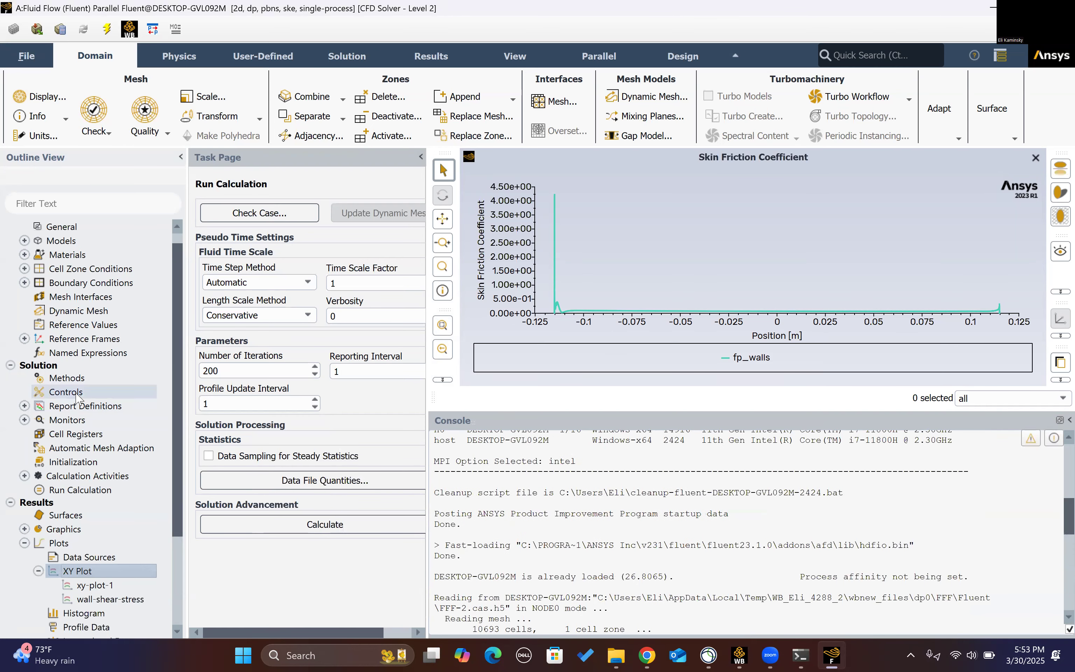
pyautogui.click(25, 406)
pyautogui.click(25, 433)
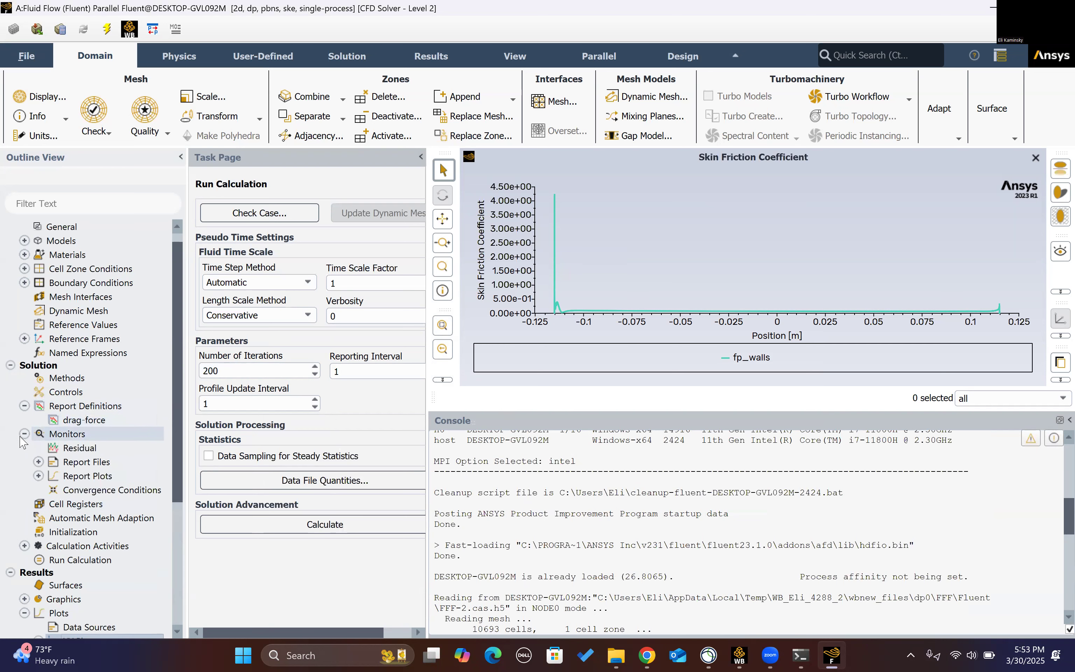
pyautogui.click(39, 462)
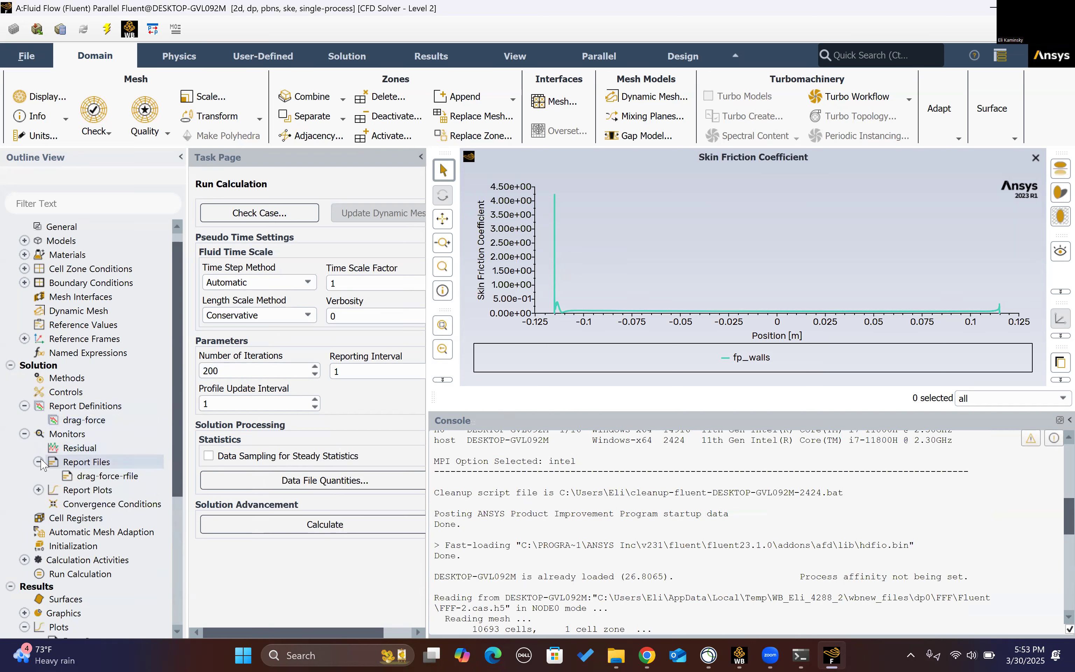
pyautogui.doubleClick(102, 476)
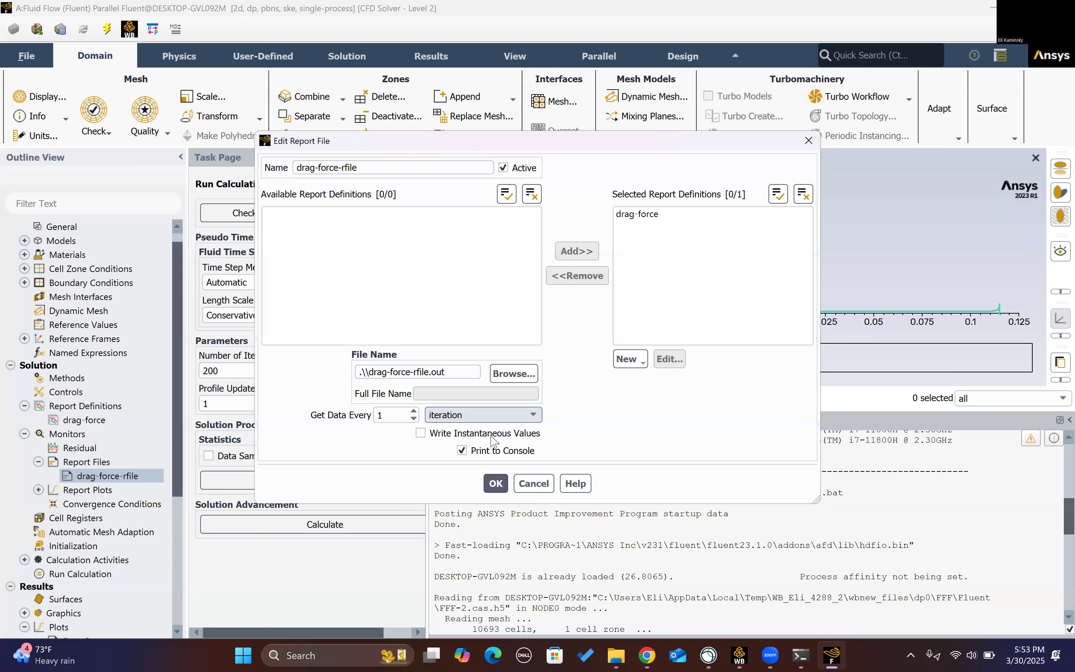
pyautogui.click(542, 480)
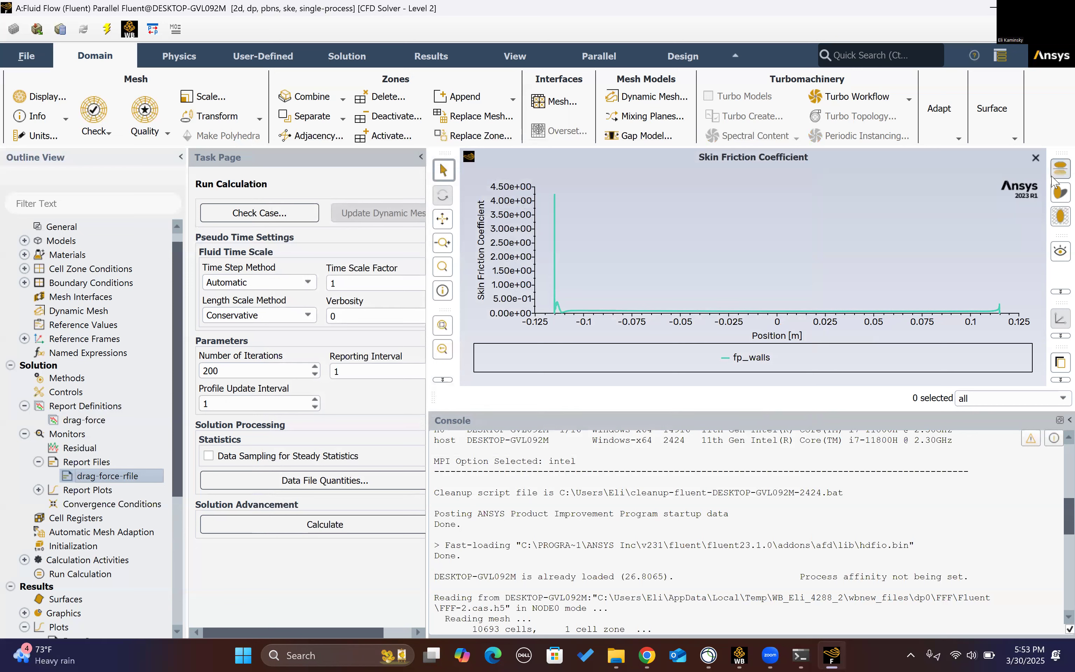
# Quit Fluent and confirm leaving the application
pyautogui.hotkey('alt', 'F4')
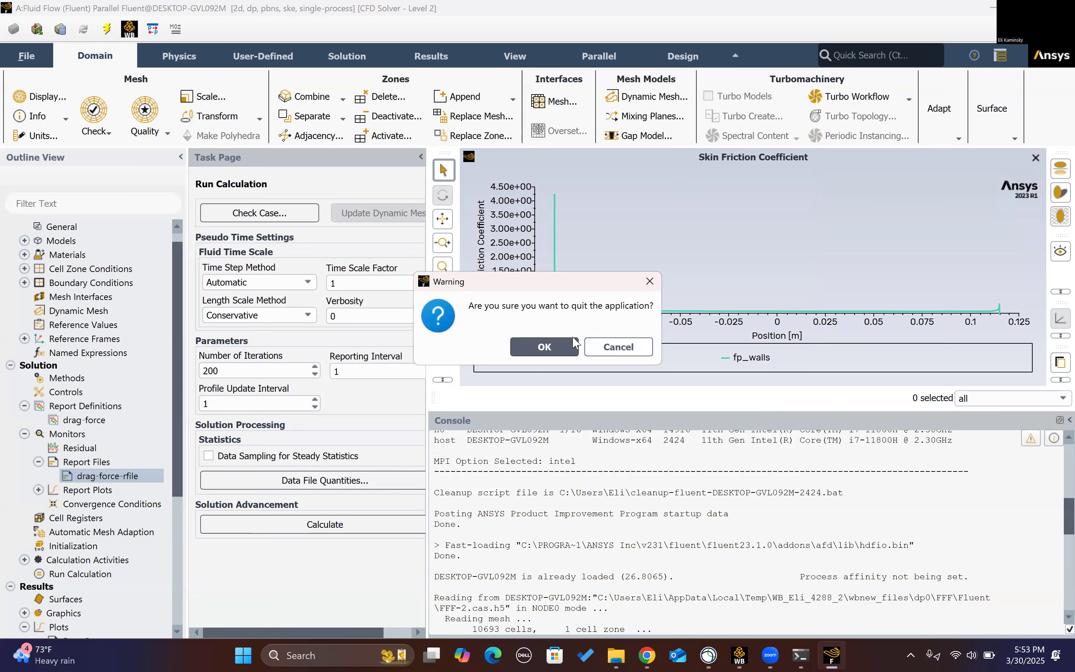
pyautogui.click(569, 348)
pyautogui.click(545, 347)
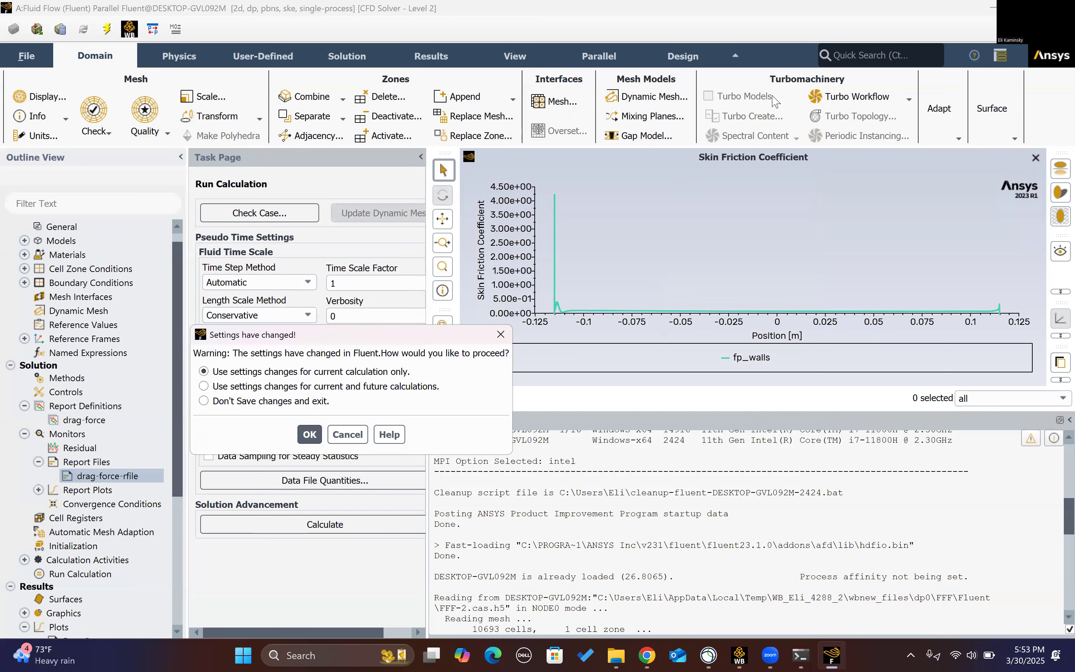